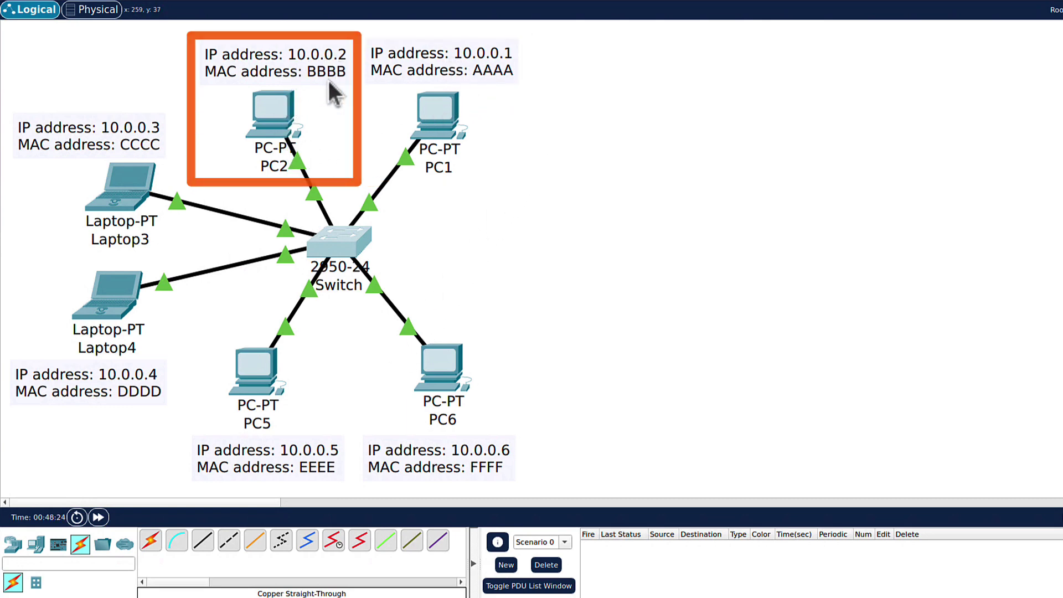
- Ping 10.0.0.6 from PC2's Command Prompt
left_click(275, 110)
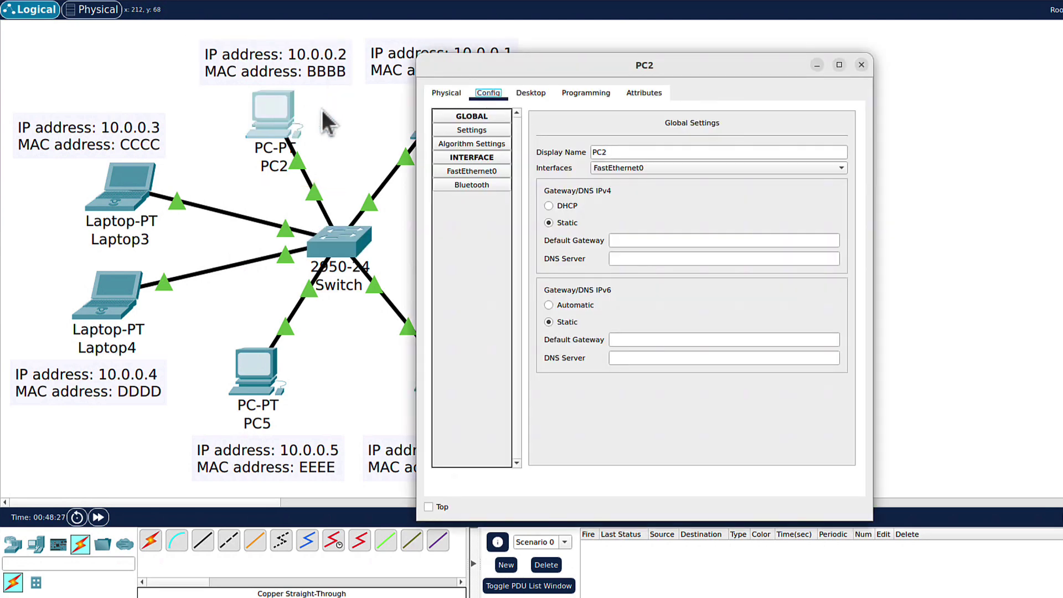
left_click(529, 93)
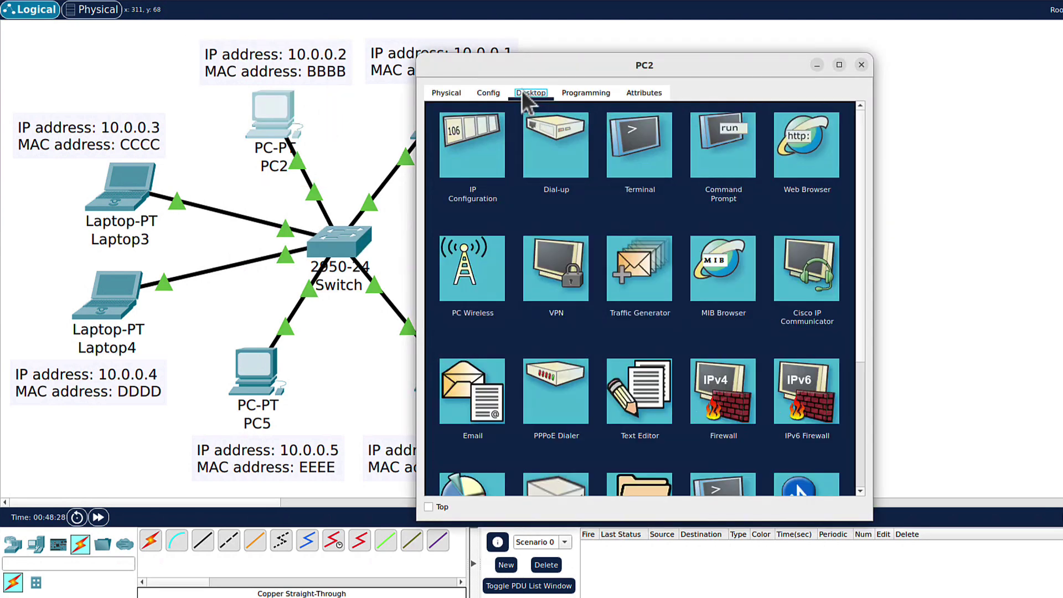
left_click(722, 166)
left_click_drag(740, 72, 1008, 38)
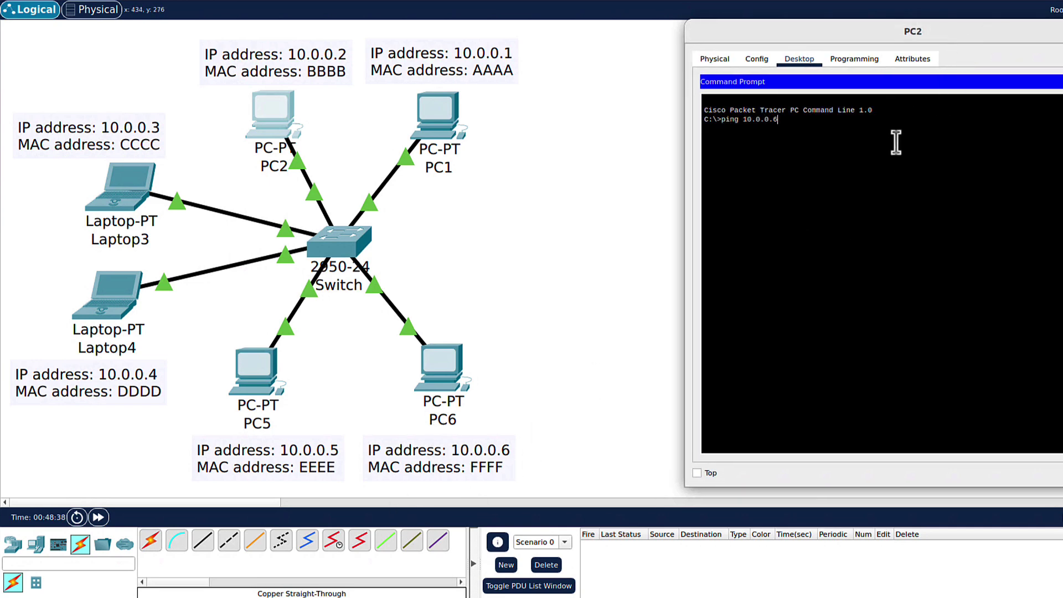
key("Return")
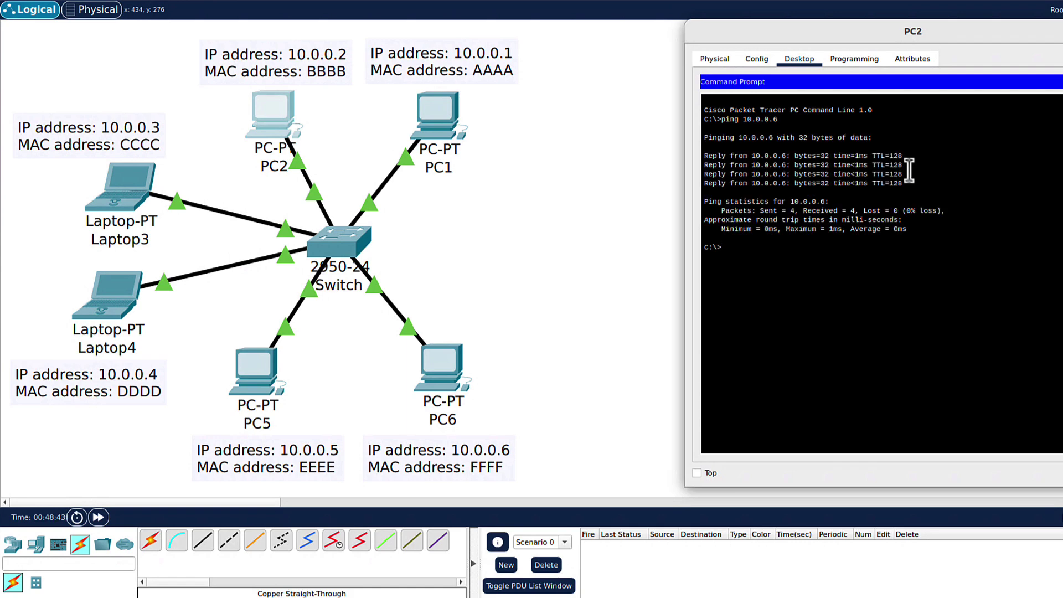
- Run "sh vlan" in the switch's command line and highlight the default VLAN 1 ports and VLANs 1002 to 1005
left_click(357, 248)
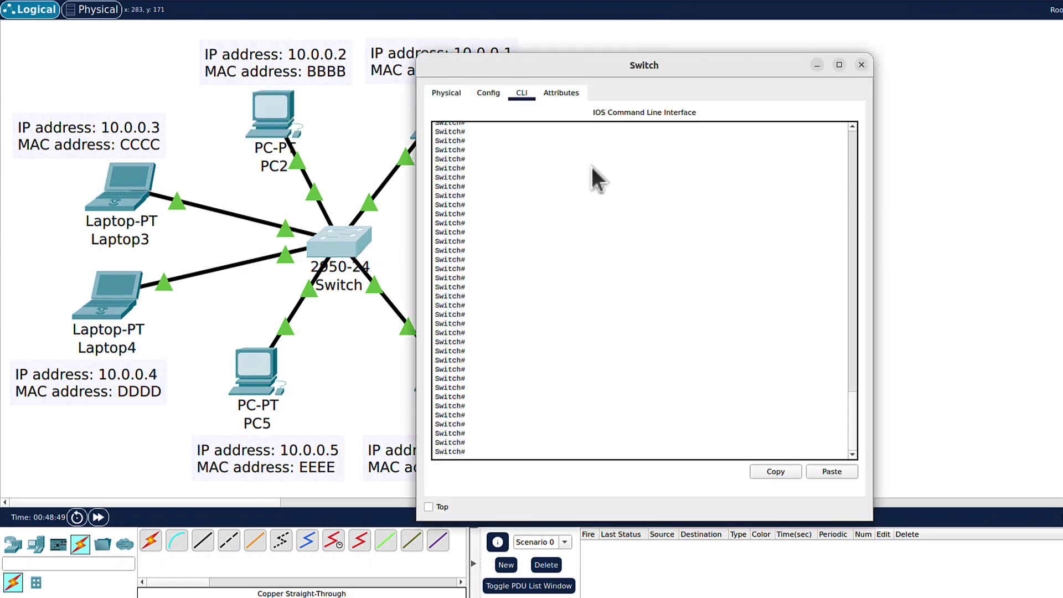
left_click_drag(733, 77, 916, 59)
type("sh v")
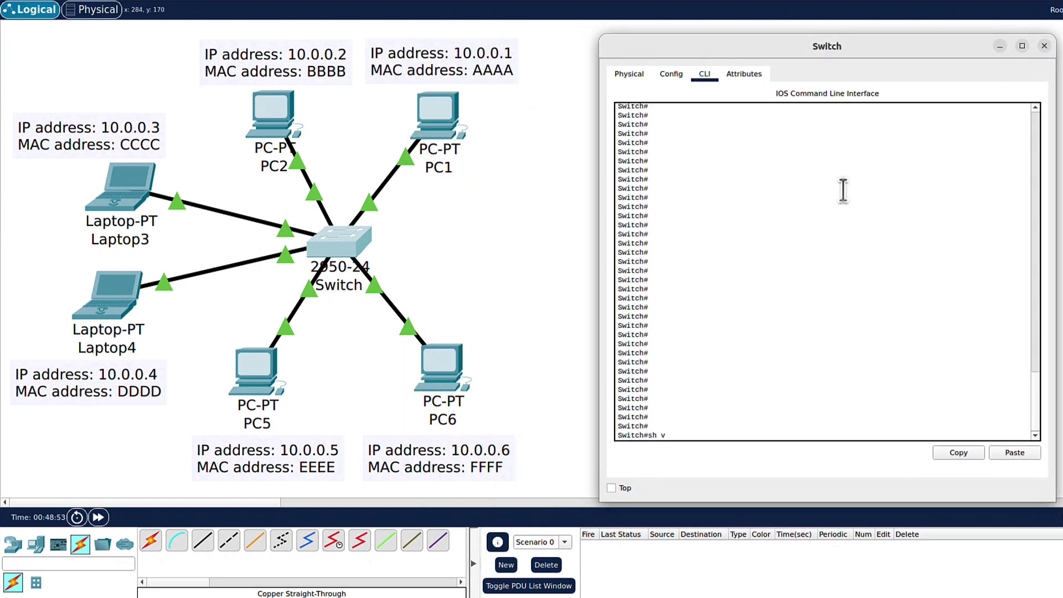
type("lan")
key("Return")
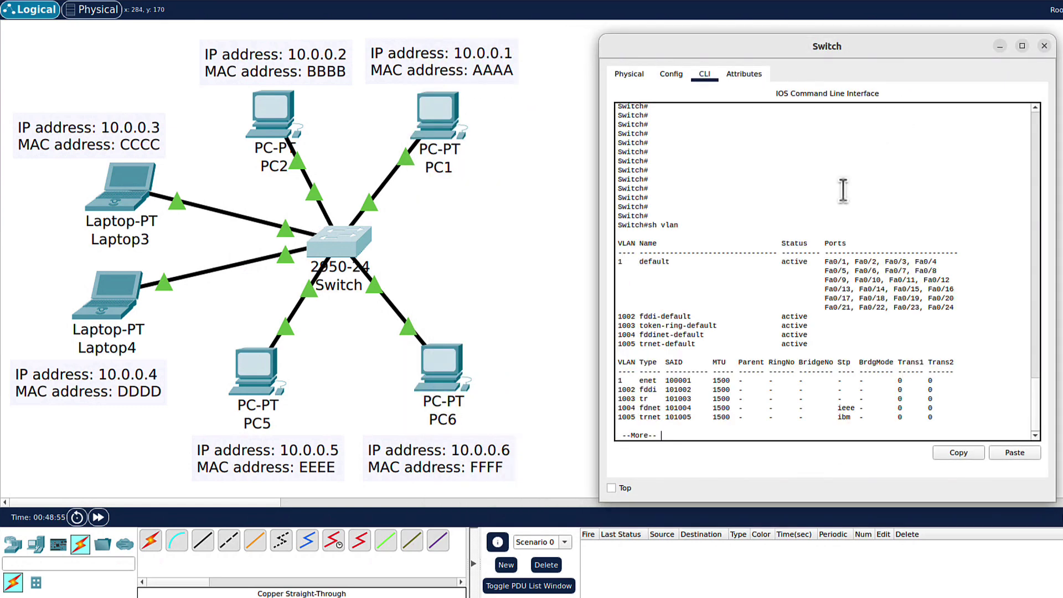
left_click_drag(957, 307, 615, 260)
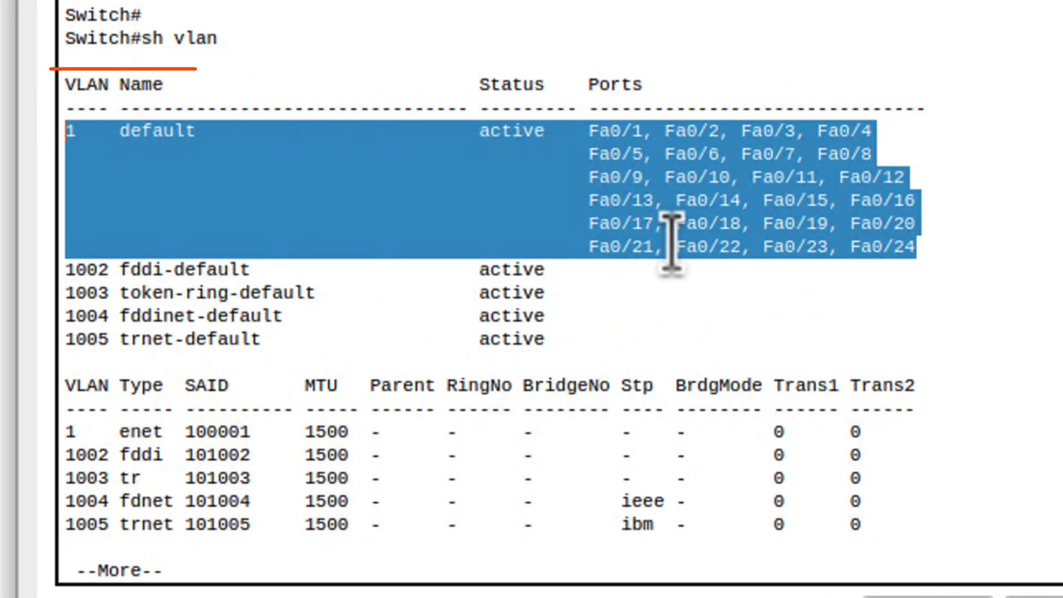
left_click(786, 270)
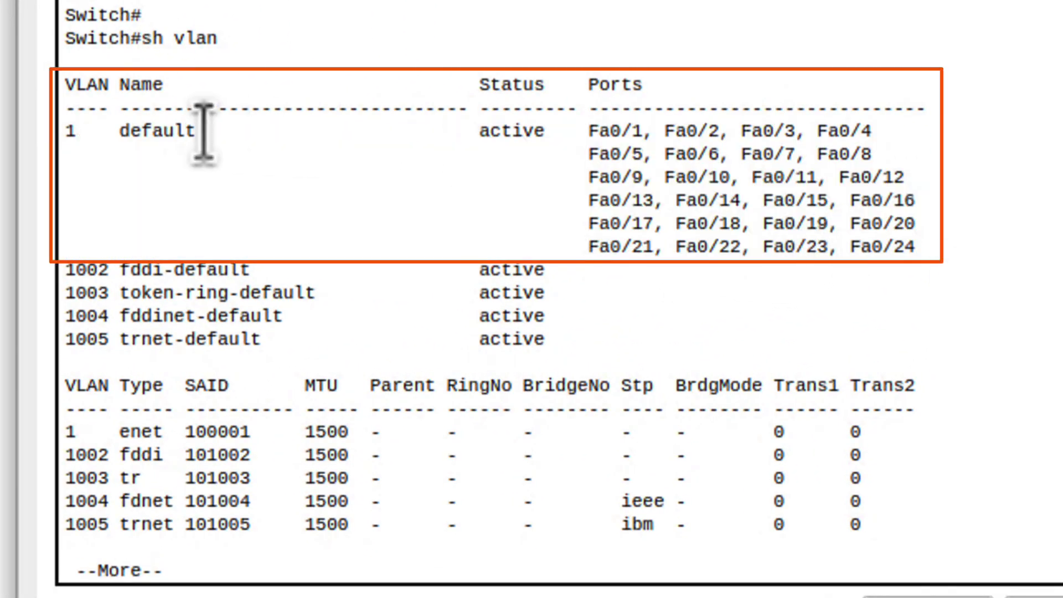
mouse_move(228, 141)
left_mouse_down()
mouse_move(38, 118)
mouse_move(98, 133)
left_mouse_up()
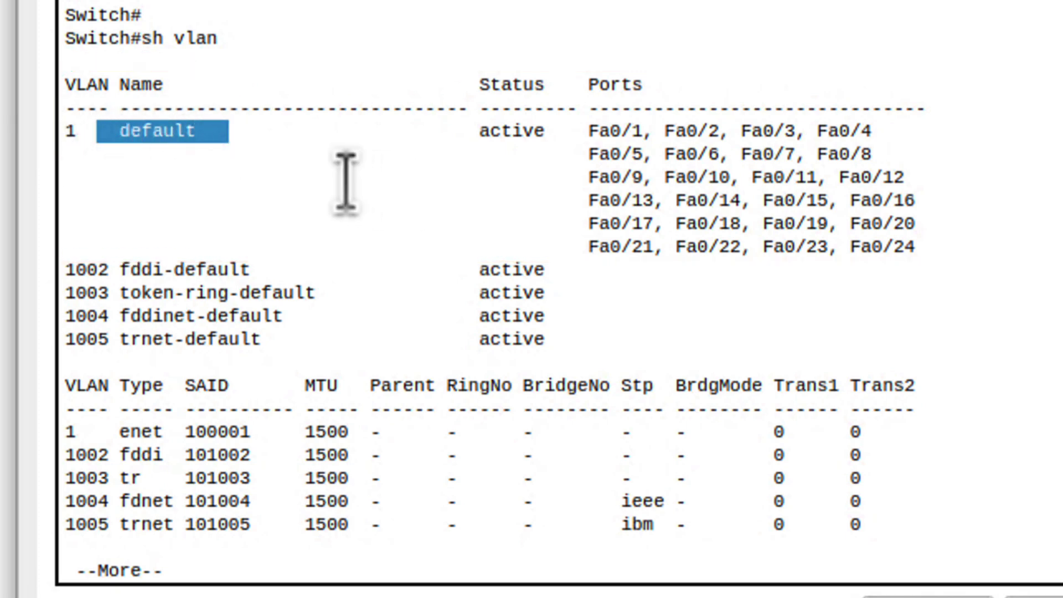
left_click_drag(567, 343, 47, 268)
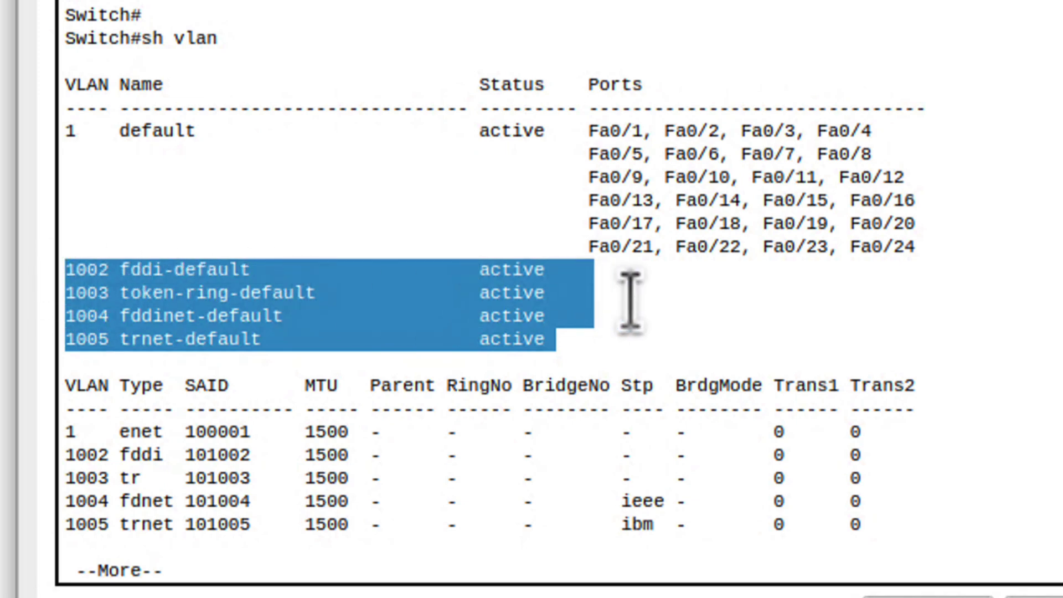
left_click_drag(669, 261, 48, 126)
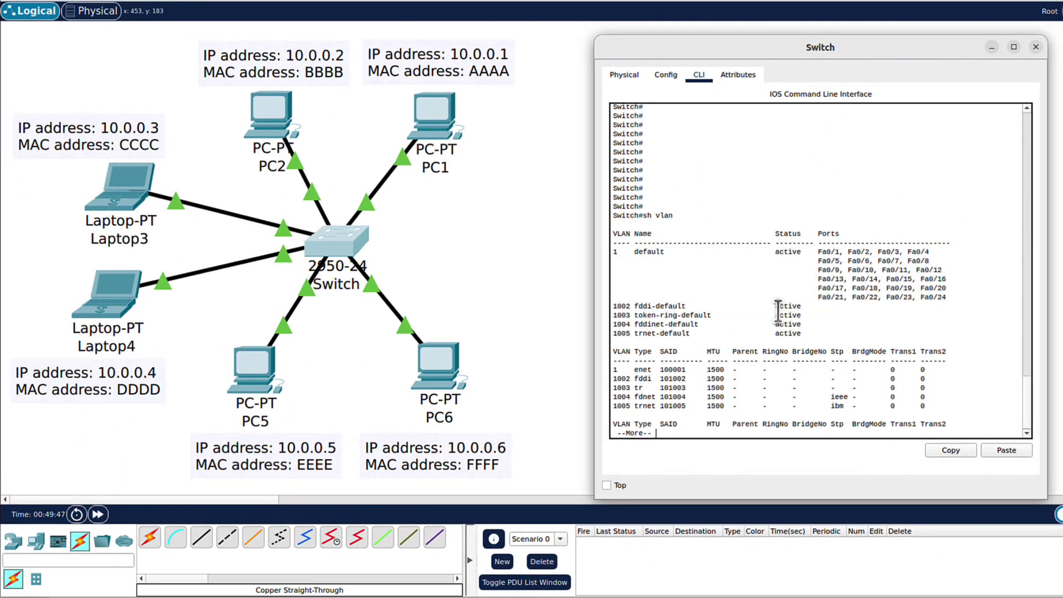
- Leave the VLAN listing, run "sh mac address-table" on the switch and examine the MAC entries with their VLANs and ports
key("space")
type("sh mac address-table")
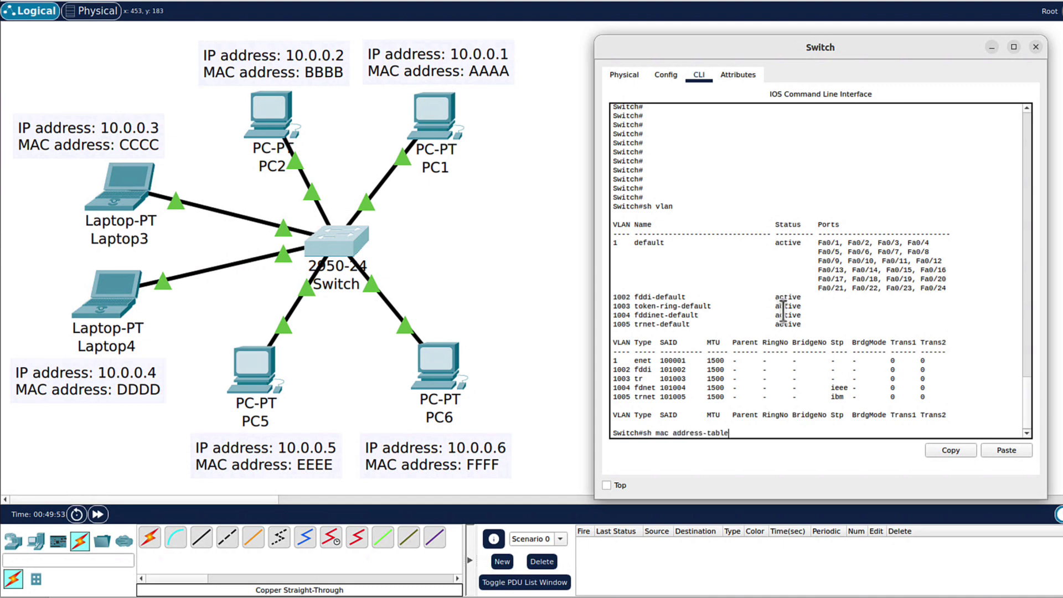
key("Return")
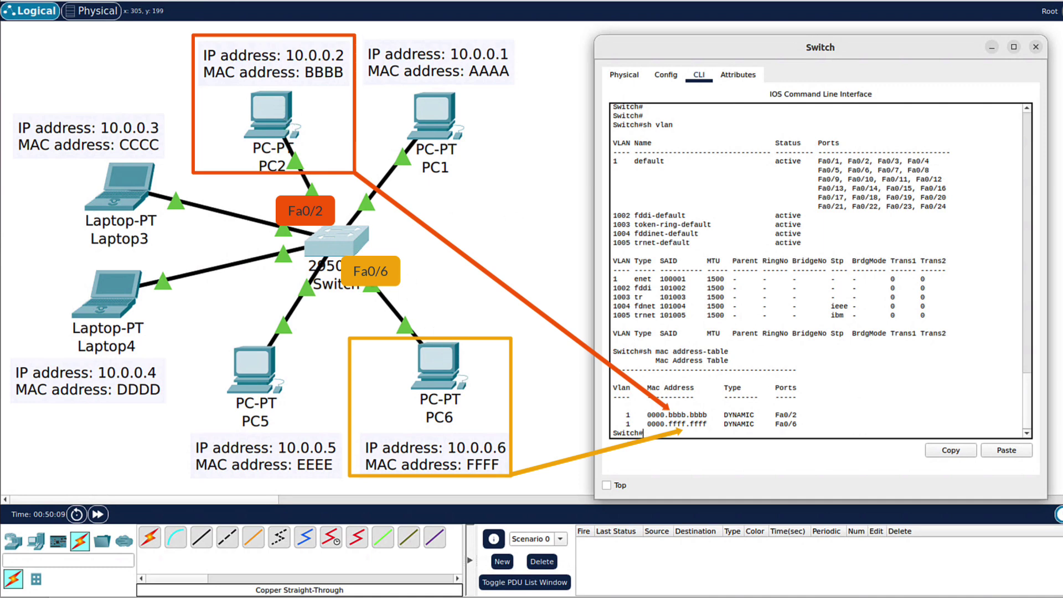
left_click_drag(803, 423, 623, 414)
left_click(846, 418)
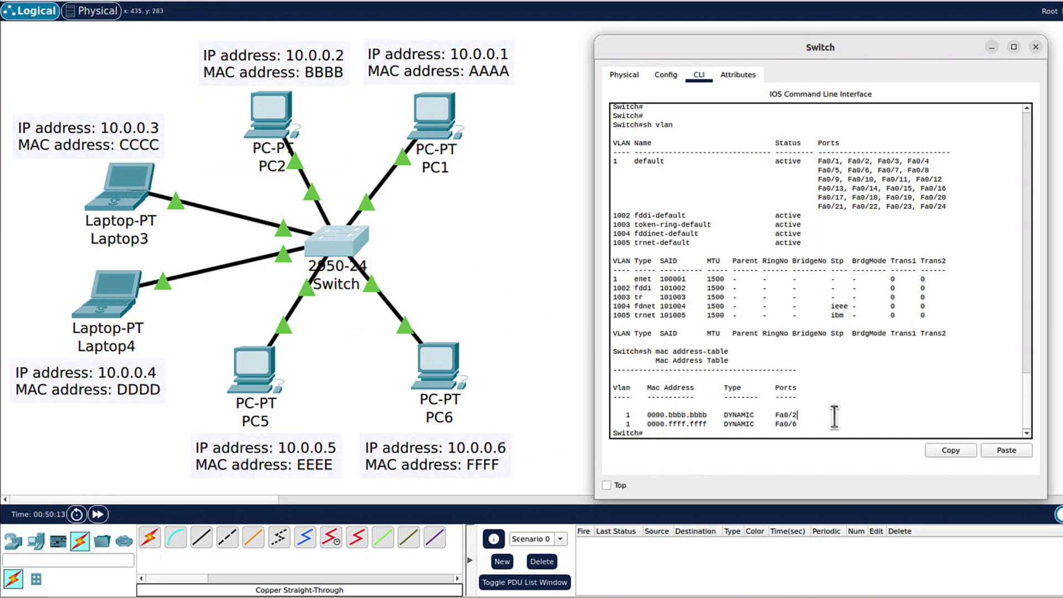
mouse_move(713, 416)
left_mouse_down()
mouse_move(672, 416)
mouse_move(713, 422)
mouse_move(689, 425)
mouse_move(718, 434)
left_mouse_up()
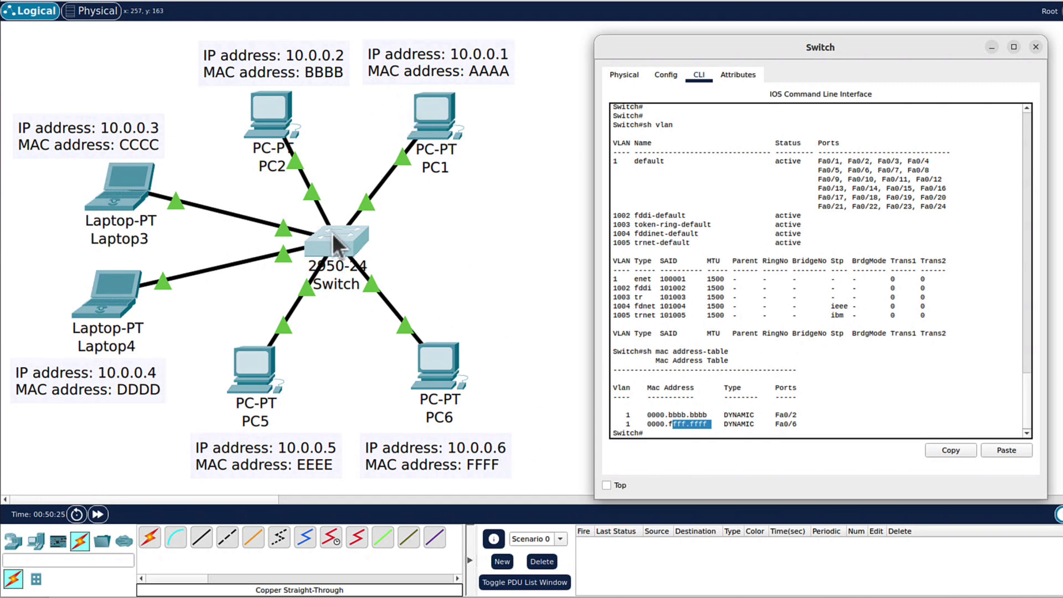
left_click_drag(637, 419, 672, 424)
left_click(707, 423)
left_click_drag(799, 427, 613, 388)
left_click(834, 410)
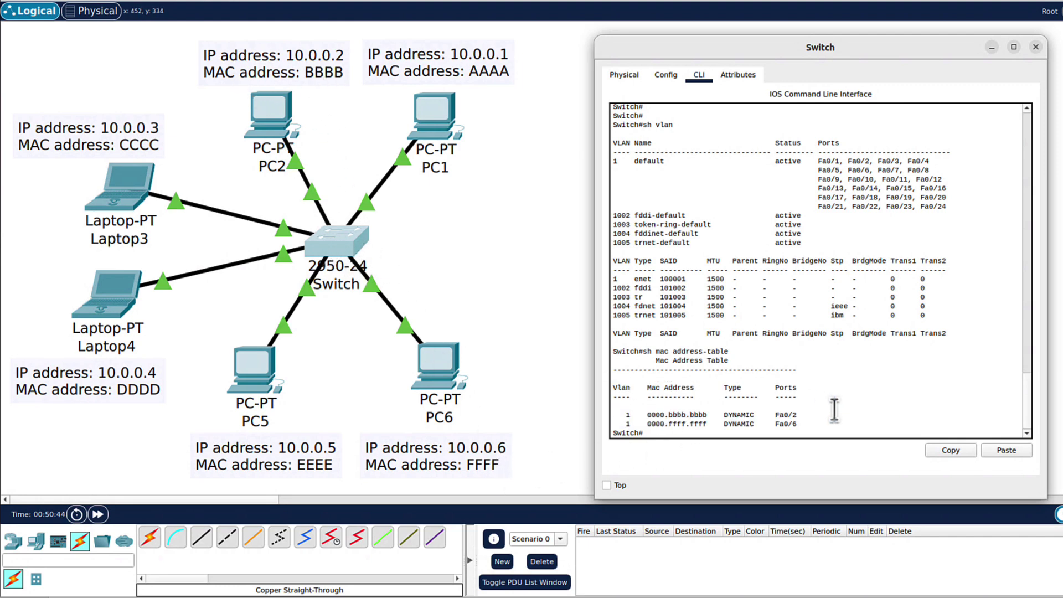
- Run "show interface fa0/2 switchport" on the switch and highlight the operational mode in the output
key("Return")
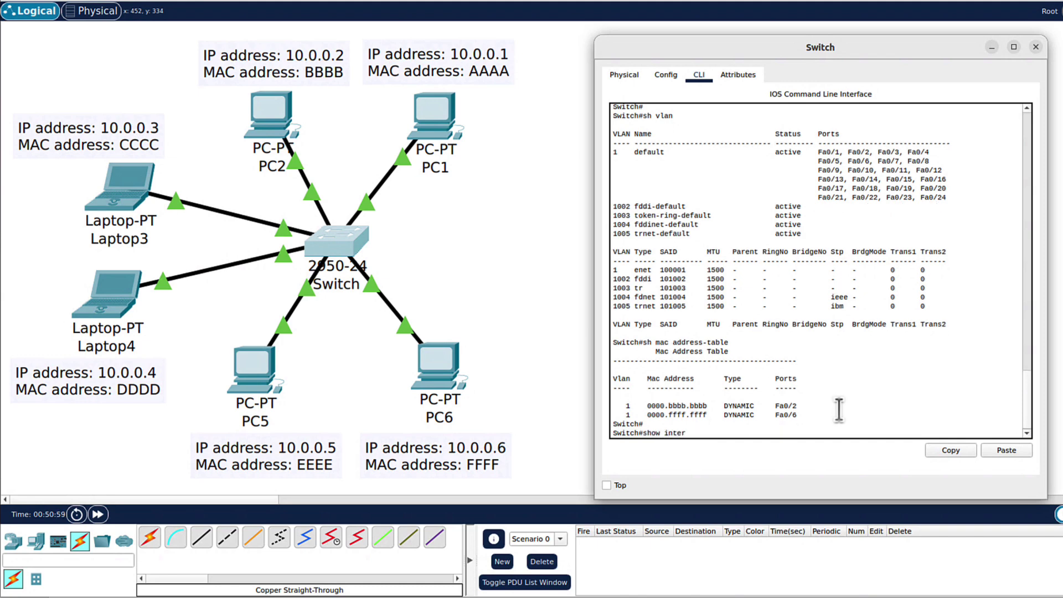
type("show interface fa0/2 switchport")
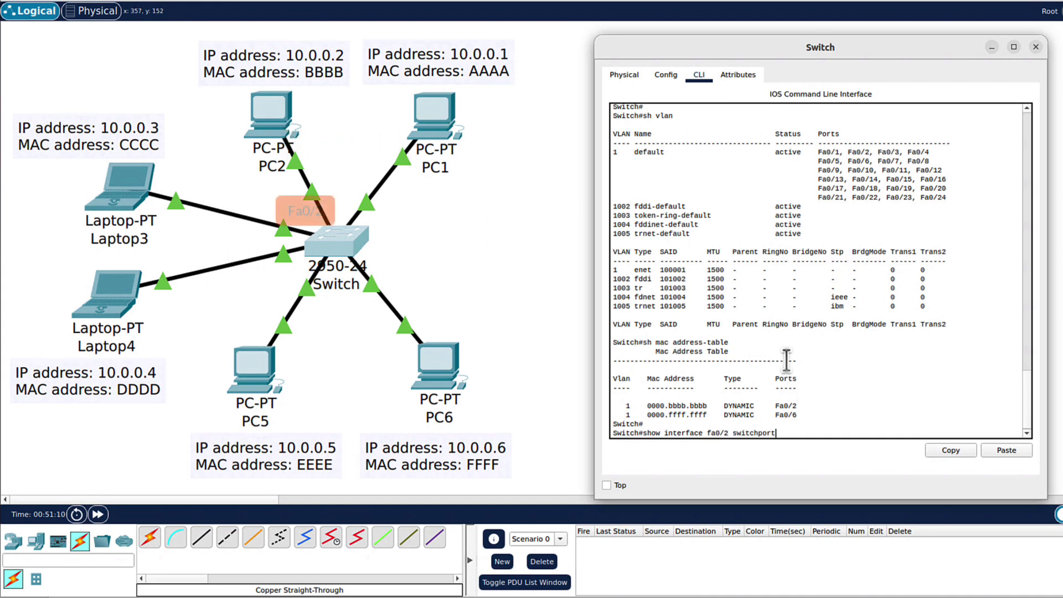
left_click_drag(799, 407, 772, 408)
left_click(771, 409)
double_click(666, 407)
left_click(754, 403)
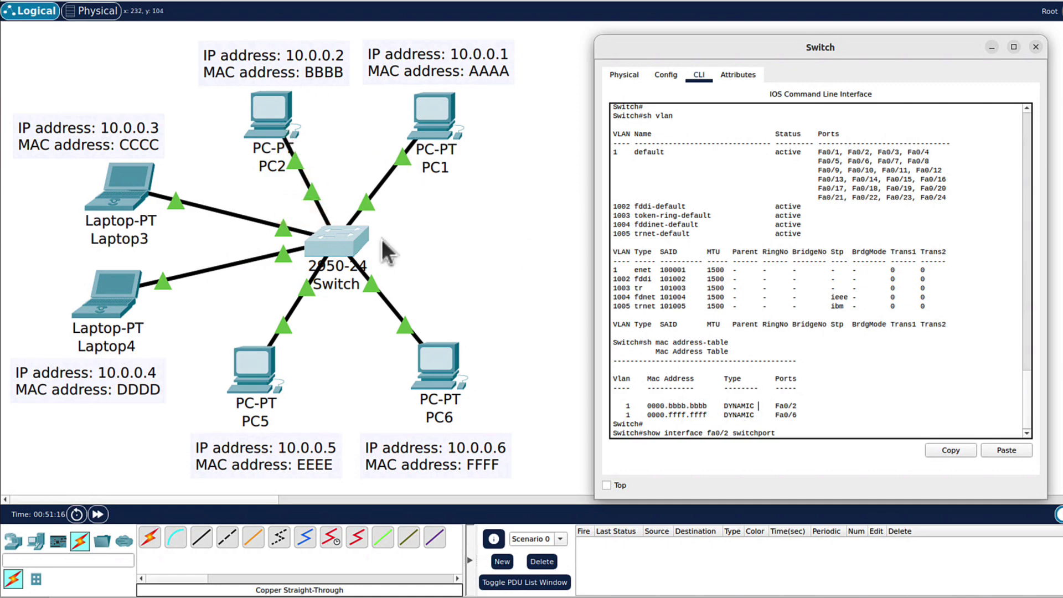
key("Return")
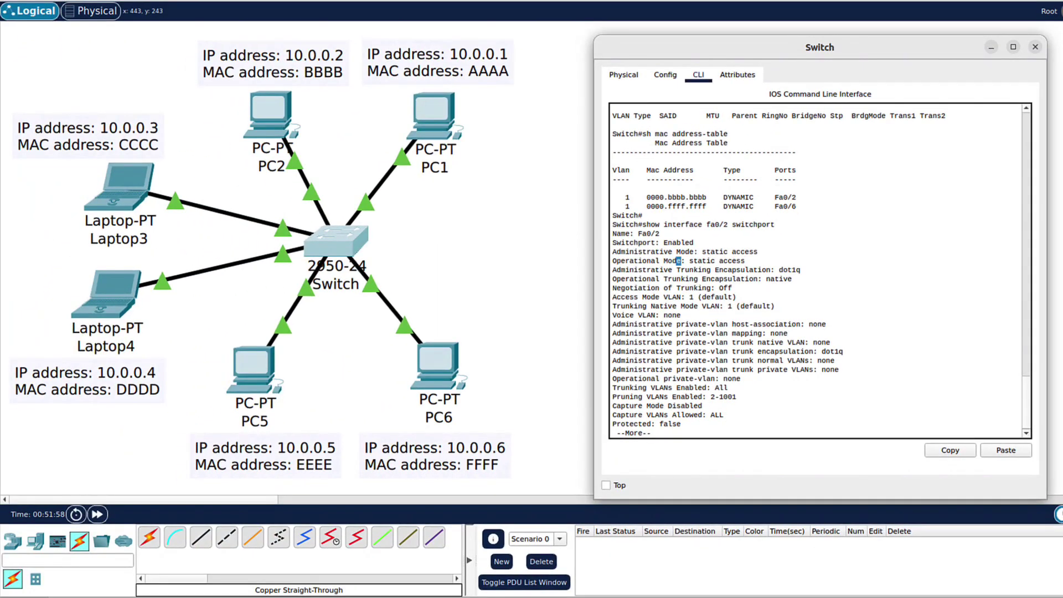
left_click_drag(680, 260, 620, 260)
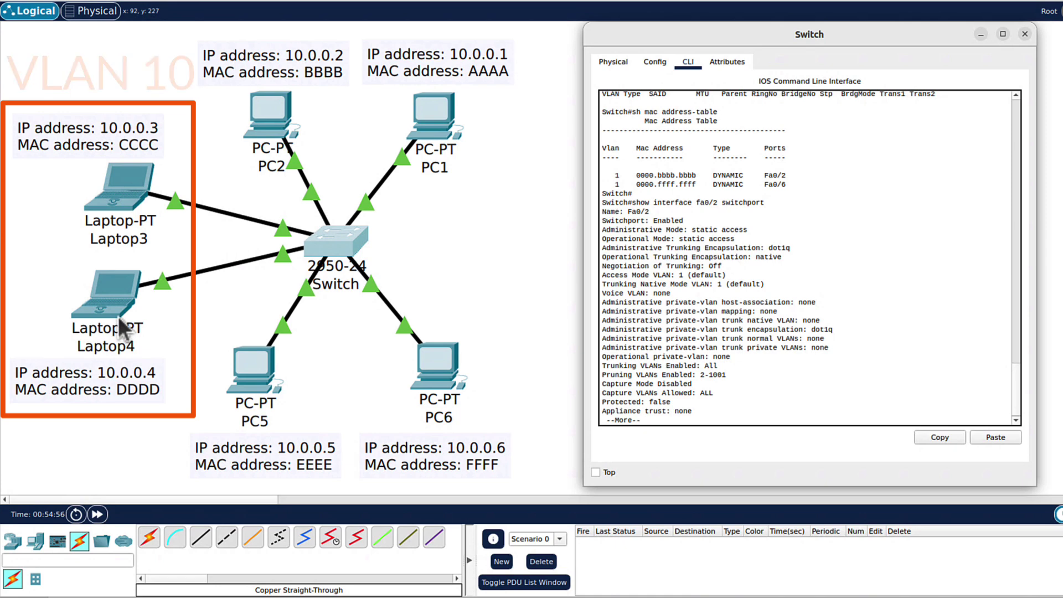
- Leave the paged switchport output, run "en", and enter global configuration mode with "conf t"
left_click(865, 361)
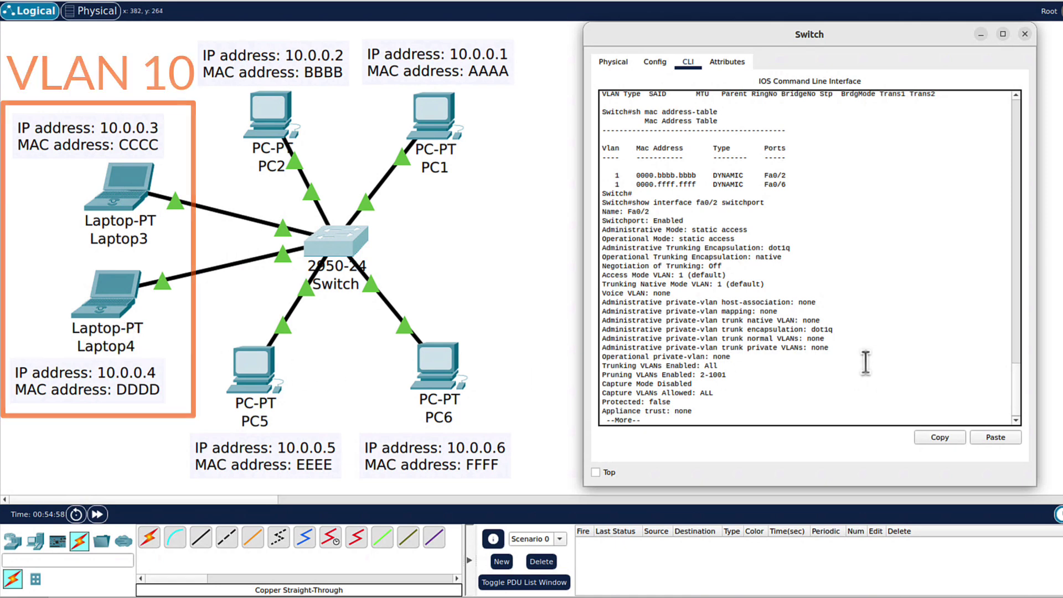
key("Return")
key("Return")
key("Return")
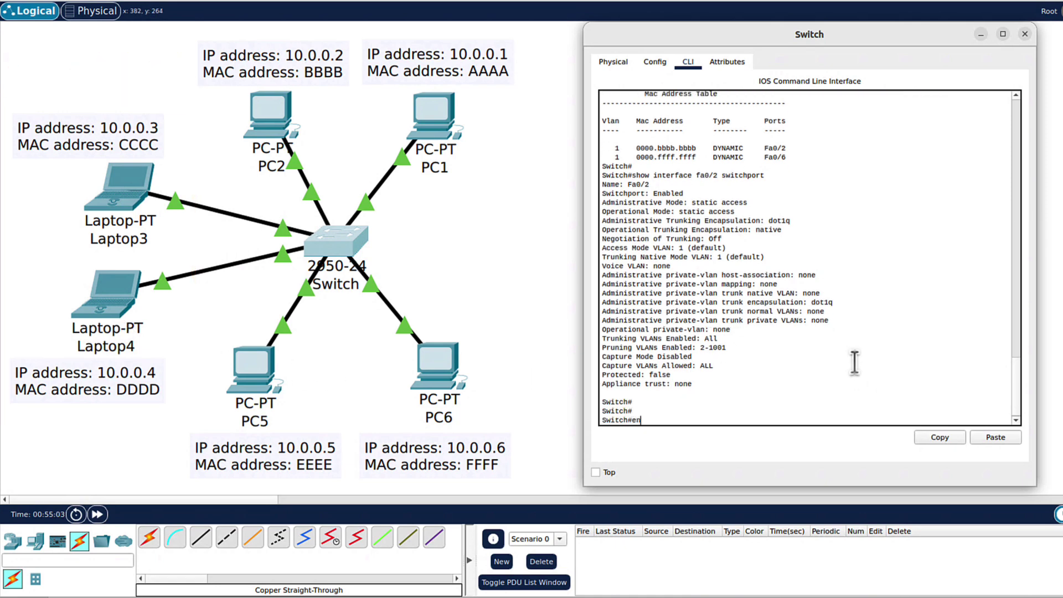
type("en")
key("Return")
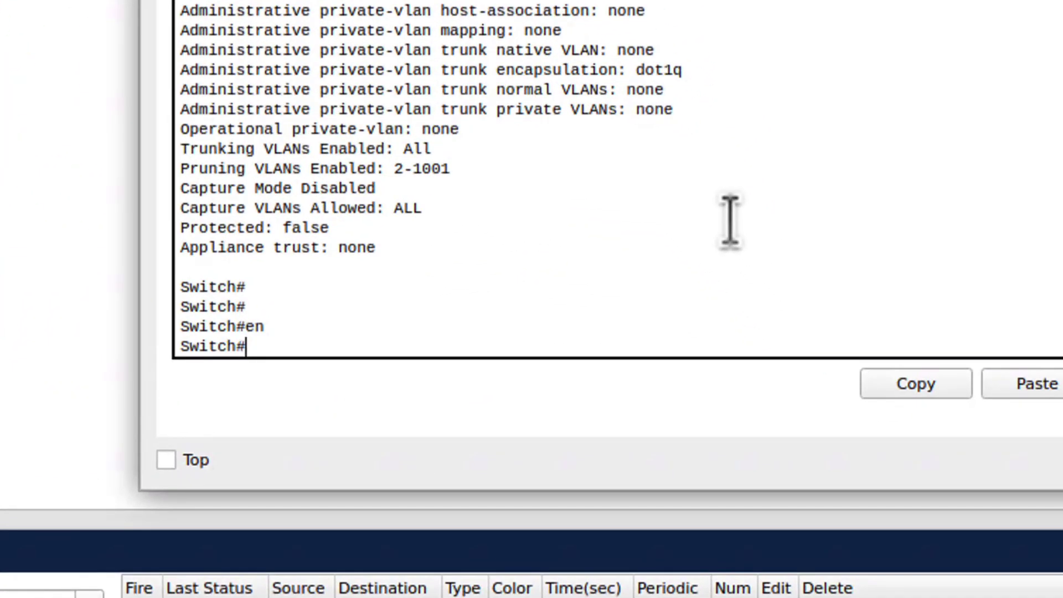
type("conf t")
key("Return")
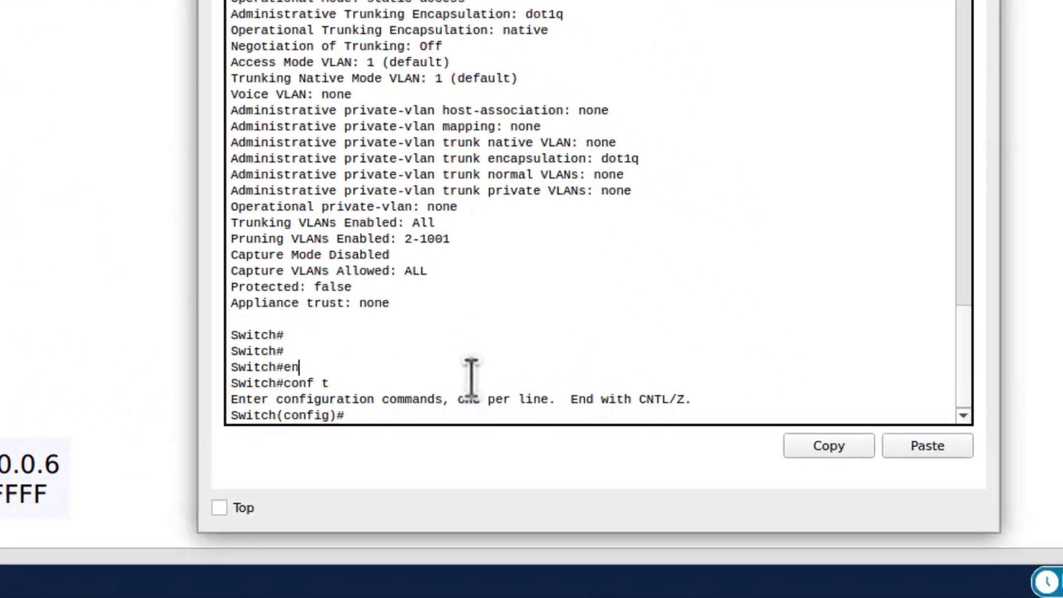
- Configure interface fa0/3 with "switchport mode access" and assign it to VLAN 10 with "switchport access vlan 10"
type("int fa0")
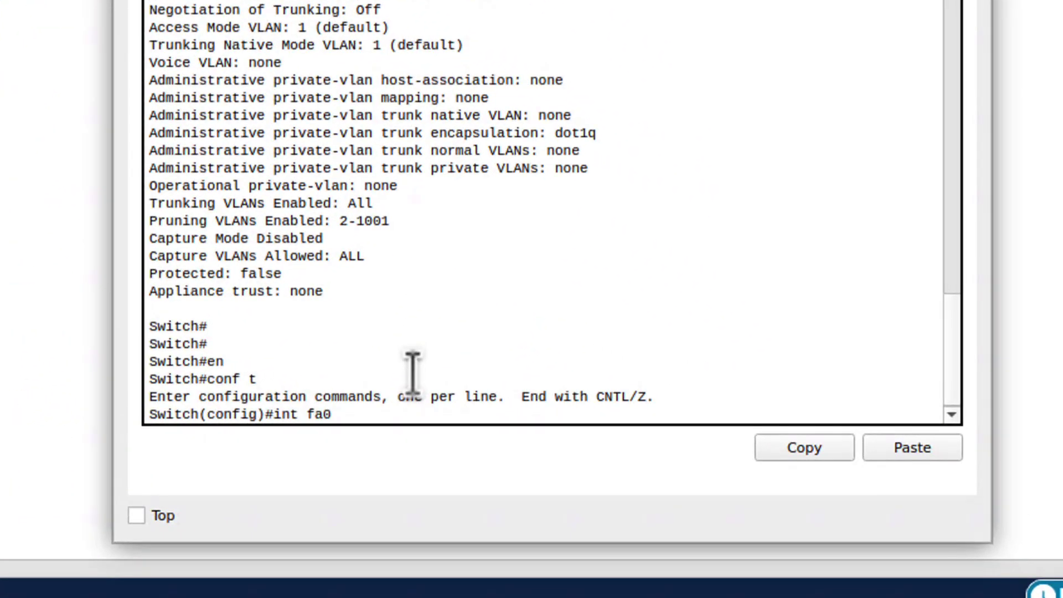
type("/3")
key("Return")
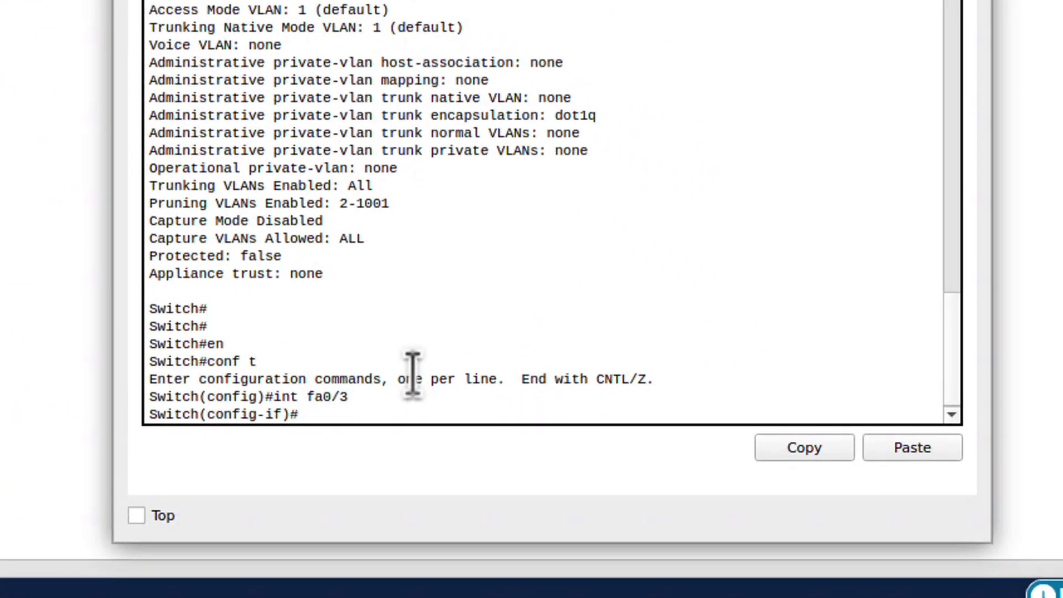
type("switchport mode access")
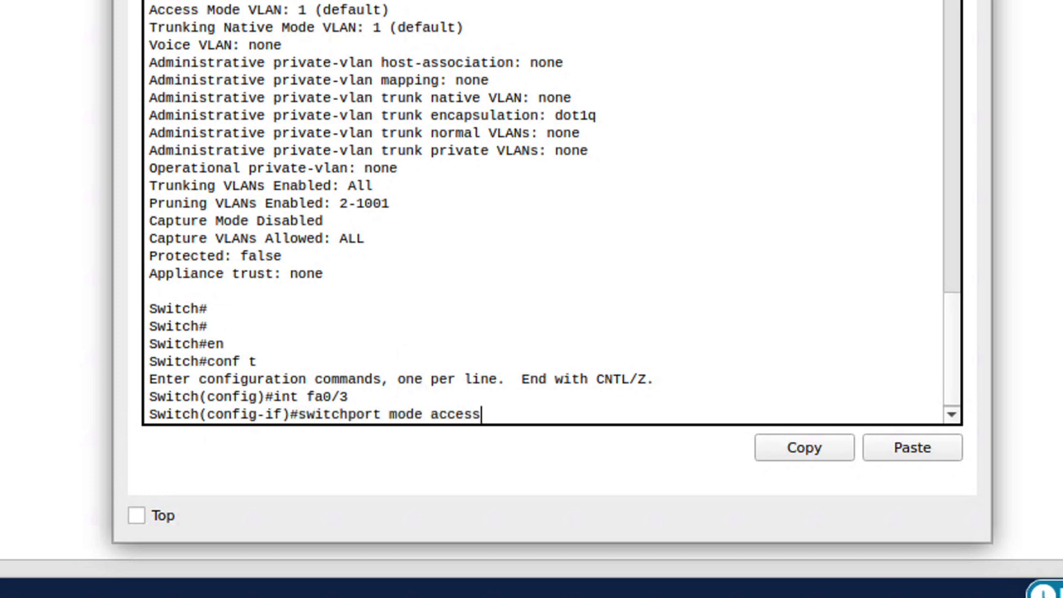
key("Return")
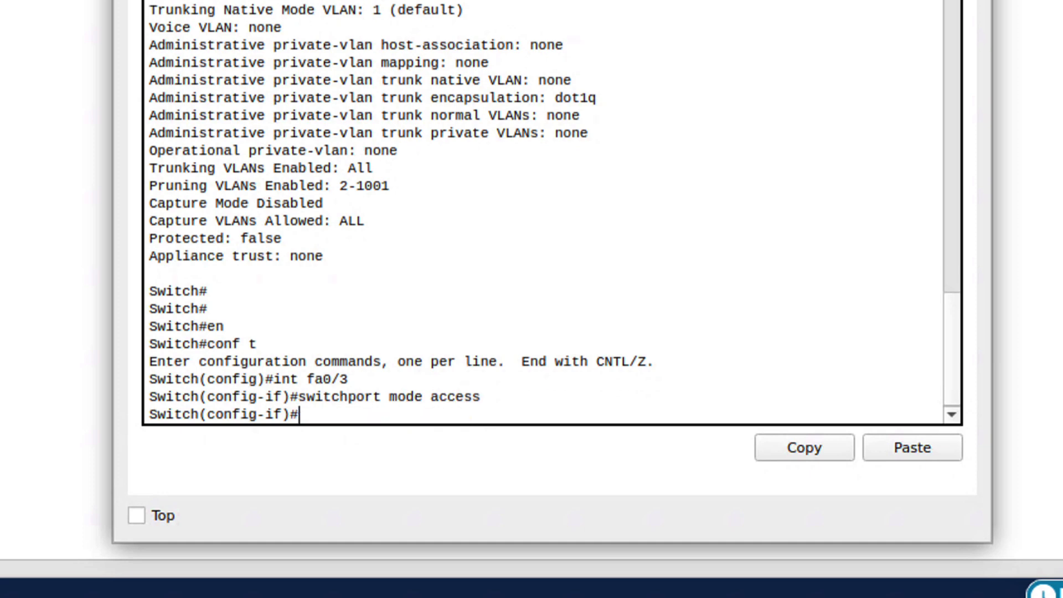
type("switchport acce")
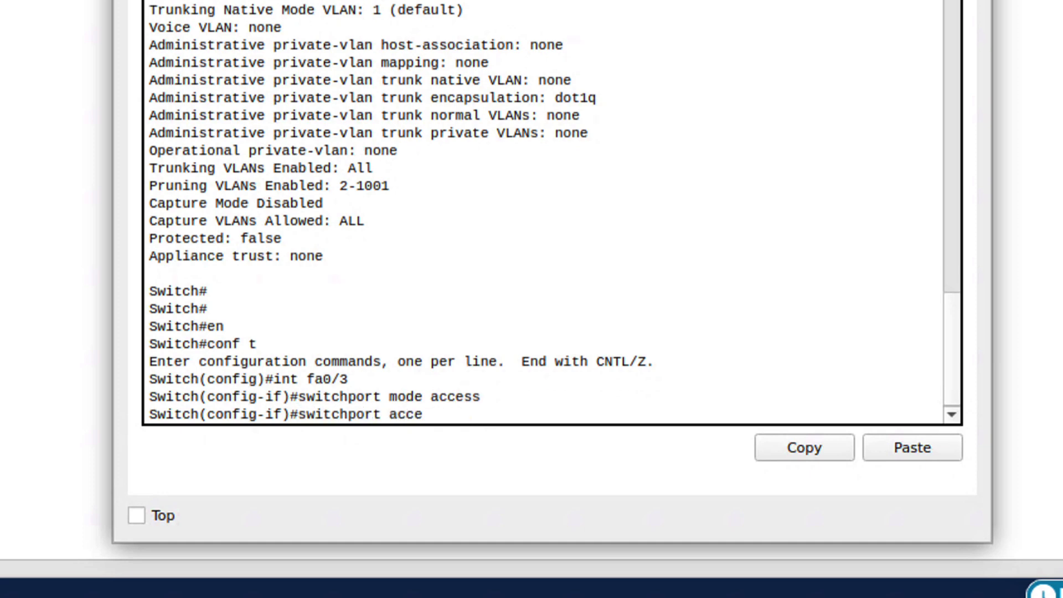
type("ss vlan 10")
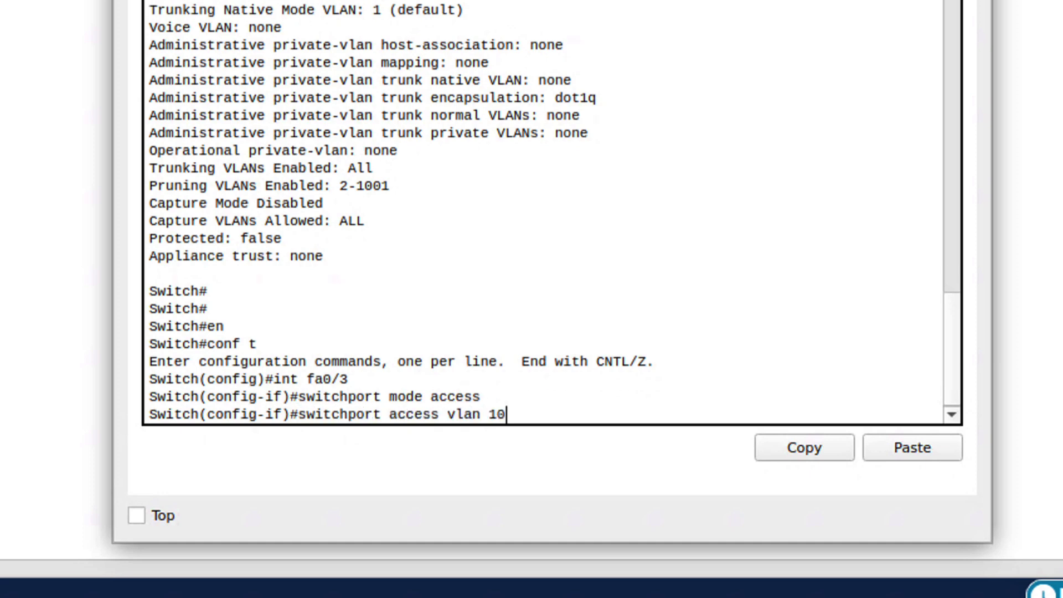
key("Return")
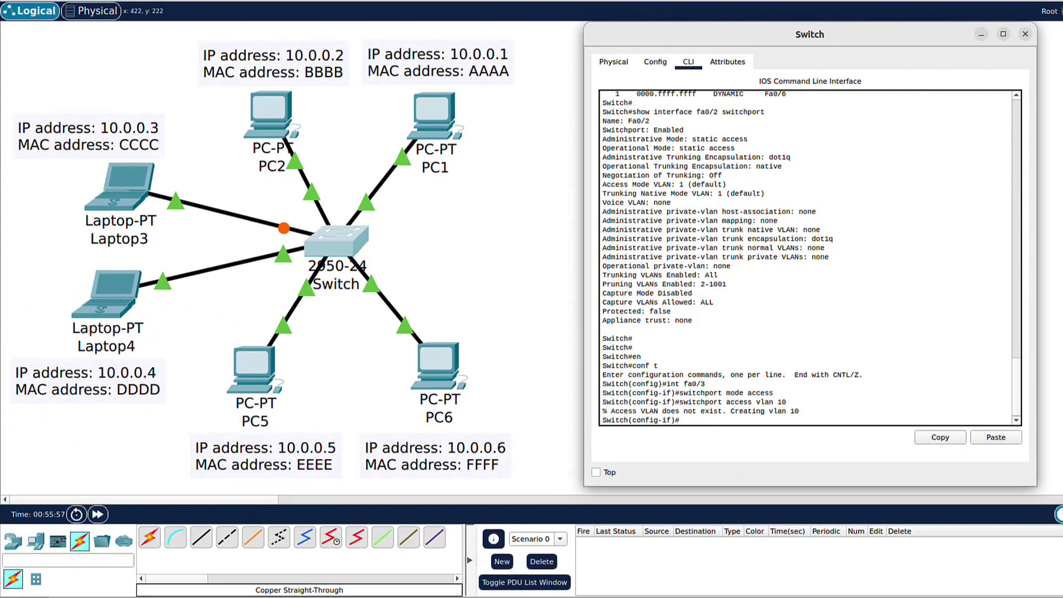
key("Return")
mouse_move(283, 177)
left_mouse_down()
mouse_move(250, 274)
mouse_move(260, 180)
left_mouse_up()
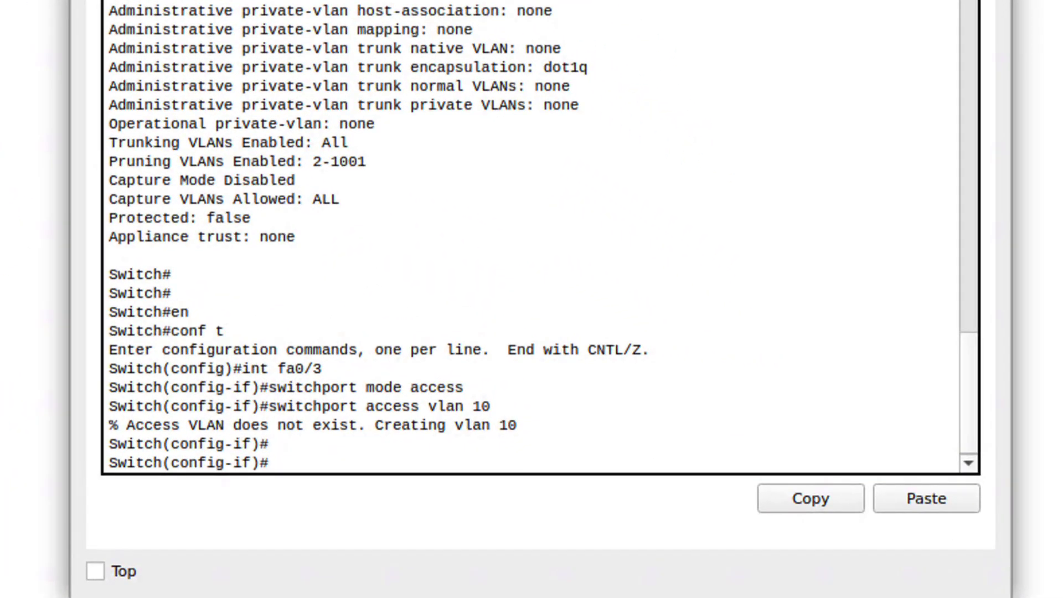
- Switch to interface fa0/4 with "int fa0/4" and set it to access mode with "switchport mode access"
key("Up")
key("Up")
key("Up")
key("BackSpace")
type("4")
key("Return")
key("Up")
key("Up")
key("Up")
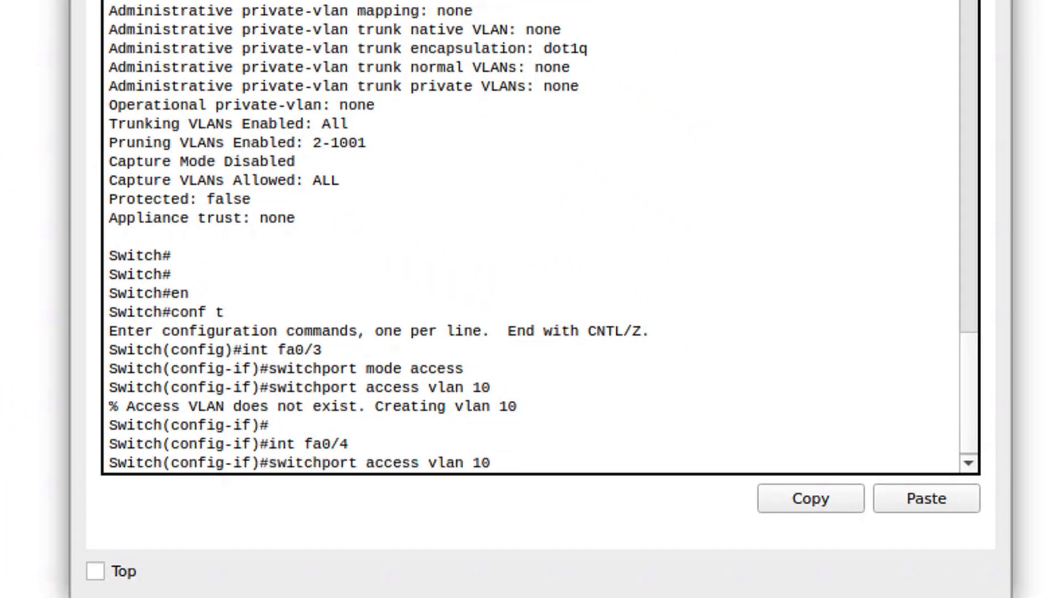
key("Return")
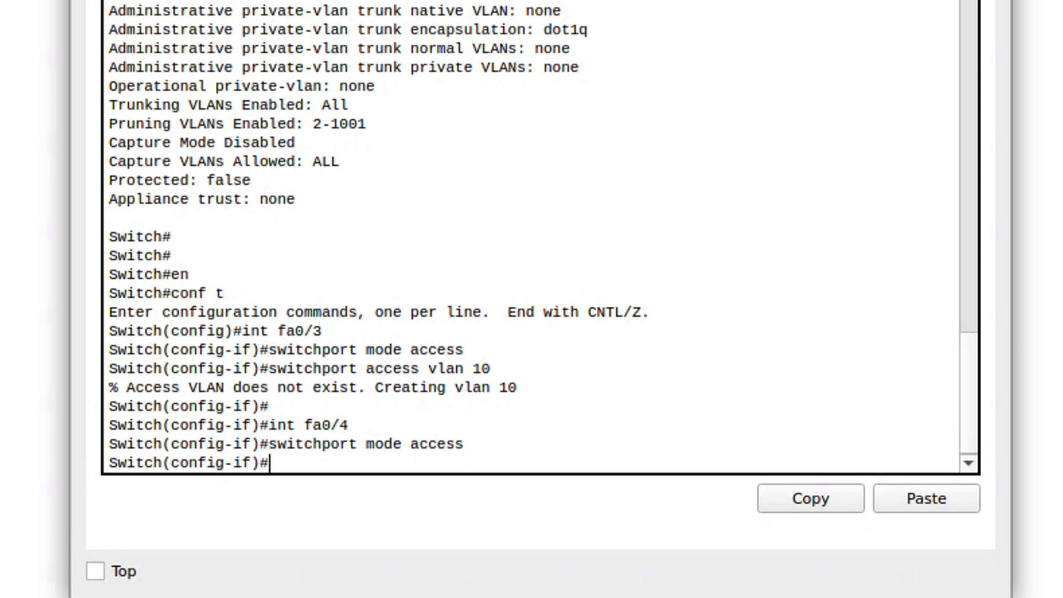
- Assign interface fa0/4 to VLAN 10 with "switchport access vlan 10"
key("Up")
key("Up")
key("Up")
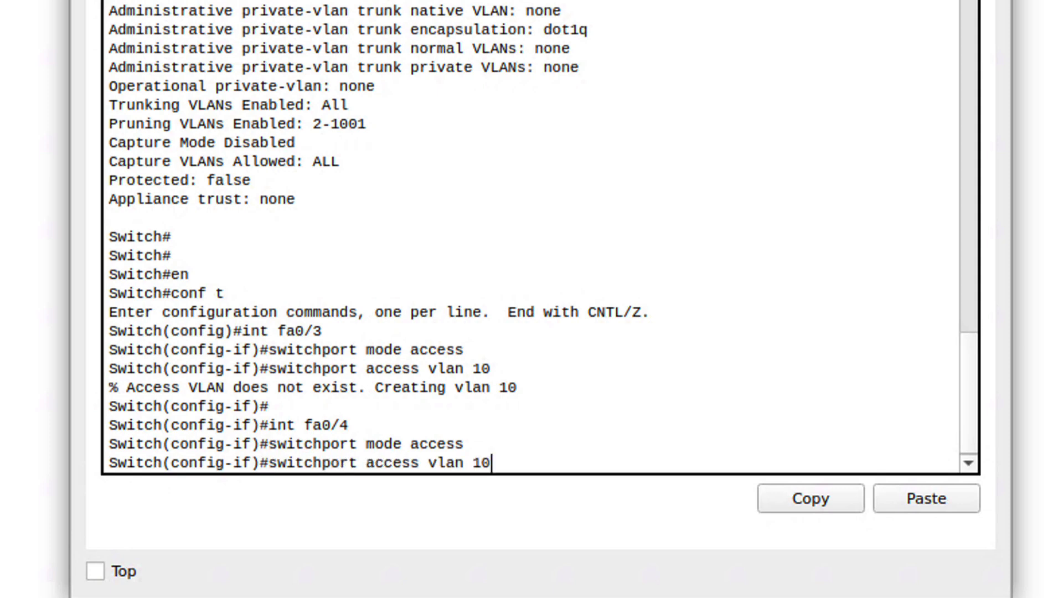
key("Return")
key("Return")
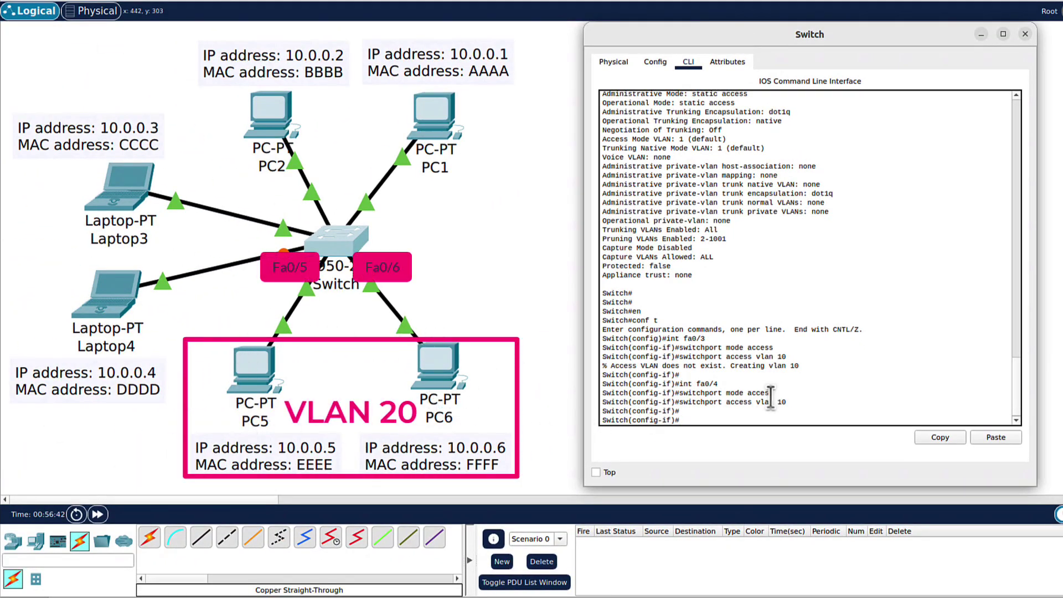
- Switch to interface fa0/5 with "int fa0/5" and set it to access mode with "switchport mode access"
key("Return")
type("int fa0/4")
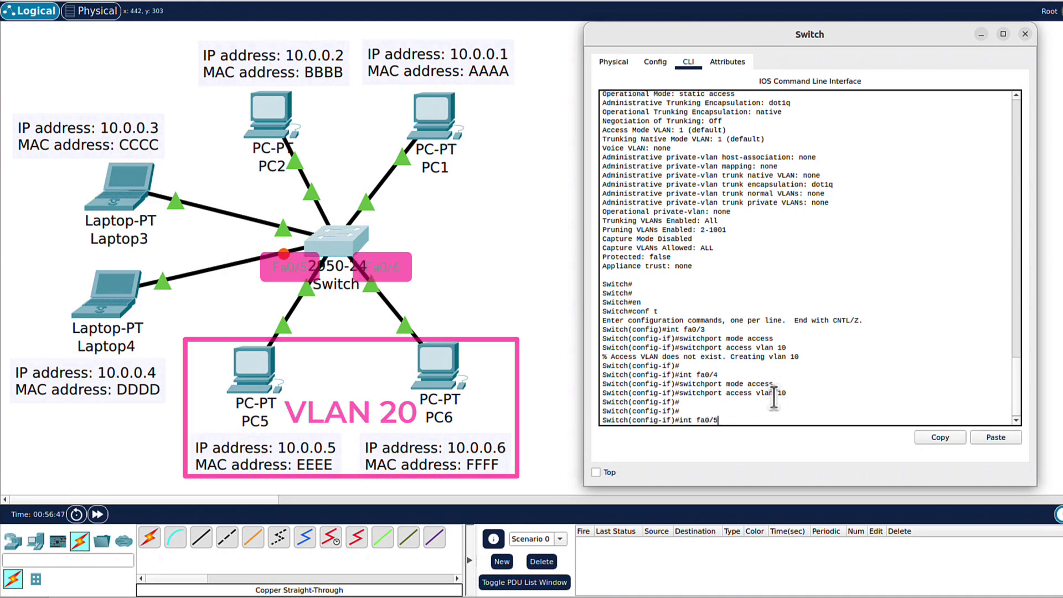
key("Return")
type("switchport mode access")
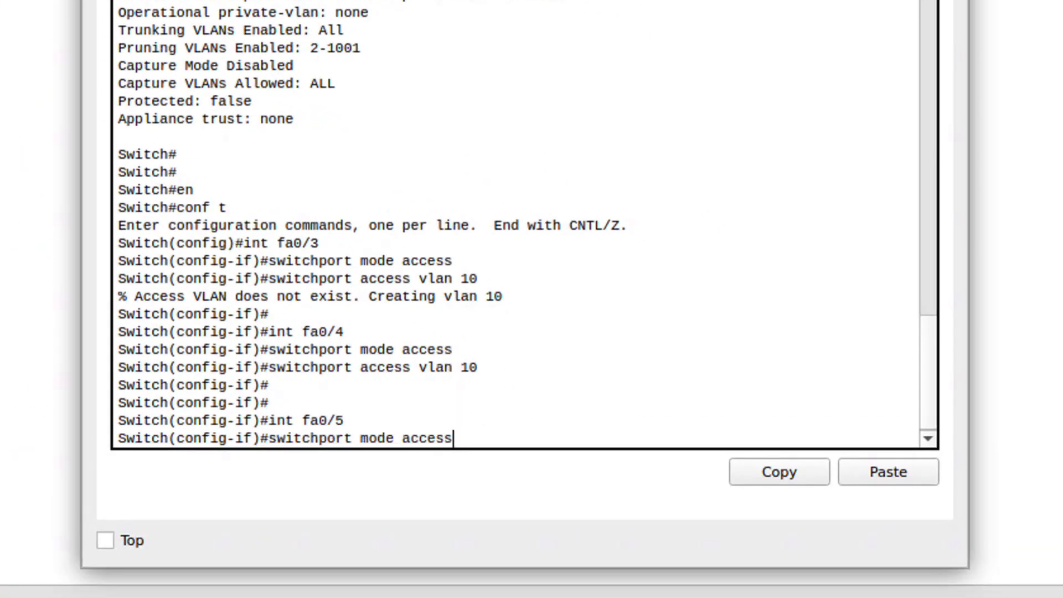
key("Return")
- Assign interface fa0/5 to VLAN 20 with "switchport access vlan 20" and highlight the resulting message line
type("switchport access vlan 10")
key("BackSpace")
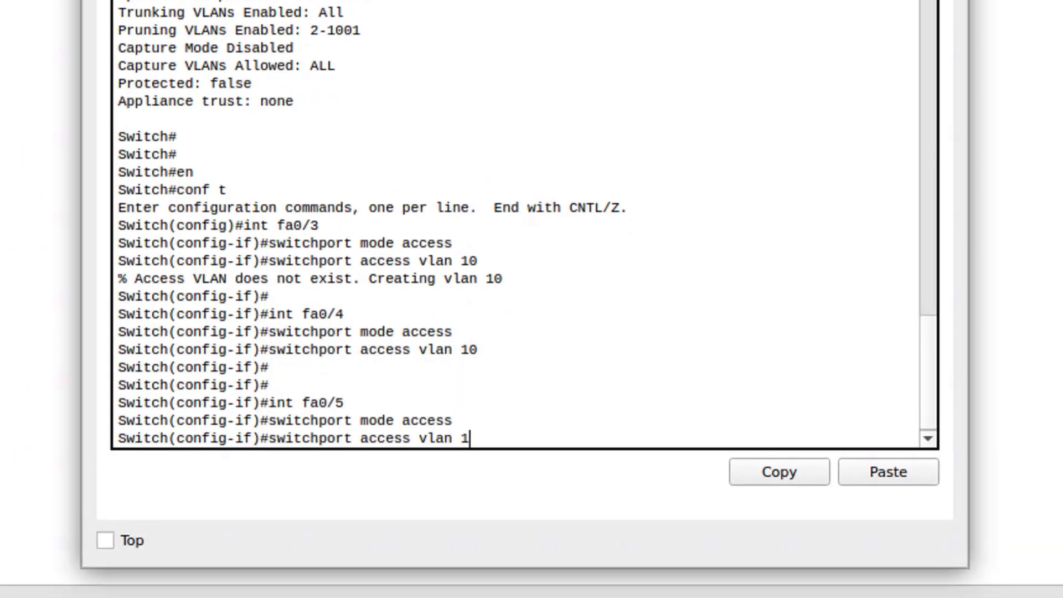
key("BackSpace")
type("20")
key("Return")
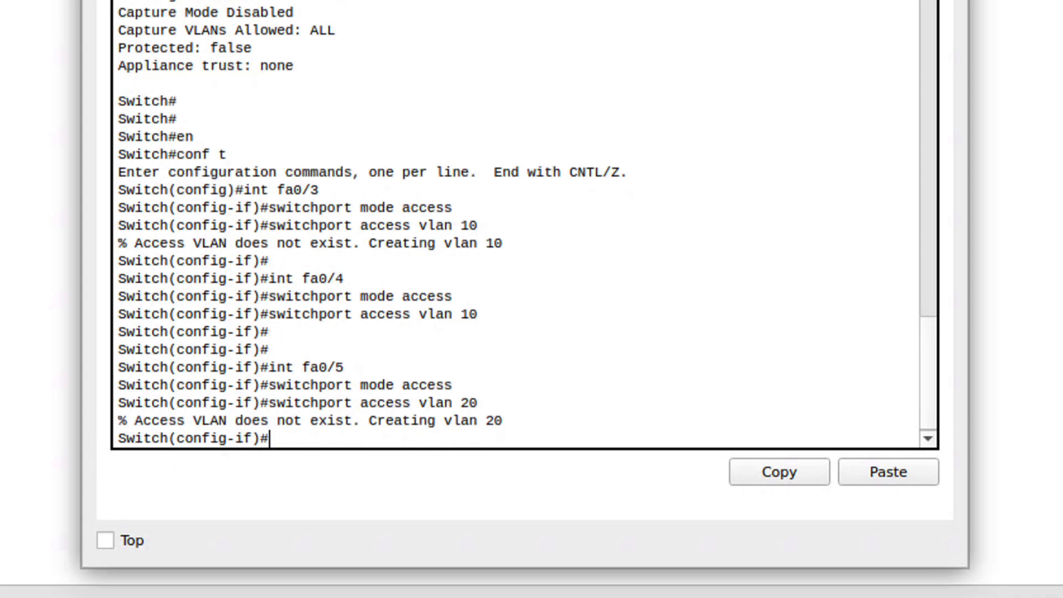
key("Return")
left_click_drag(502, 402, 327, 402)
- Switch to interface fa0/6 with "int fa0/6" and set it to access mode with "switchport mode access"
key("Up")
key("Up")
key("Up")
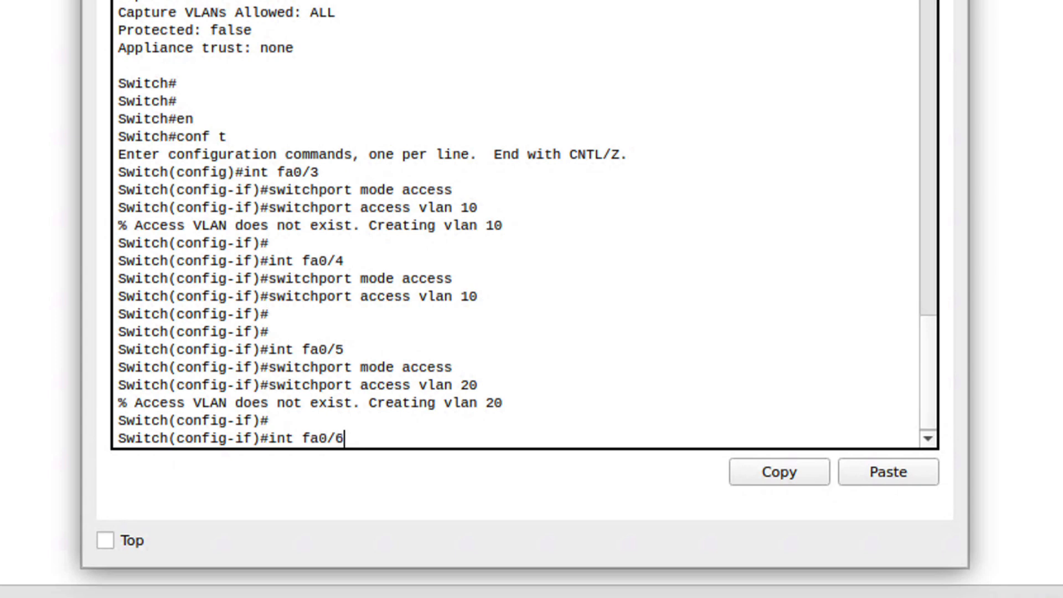
type("6")
key("Return")
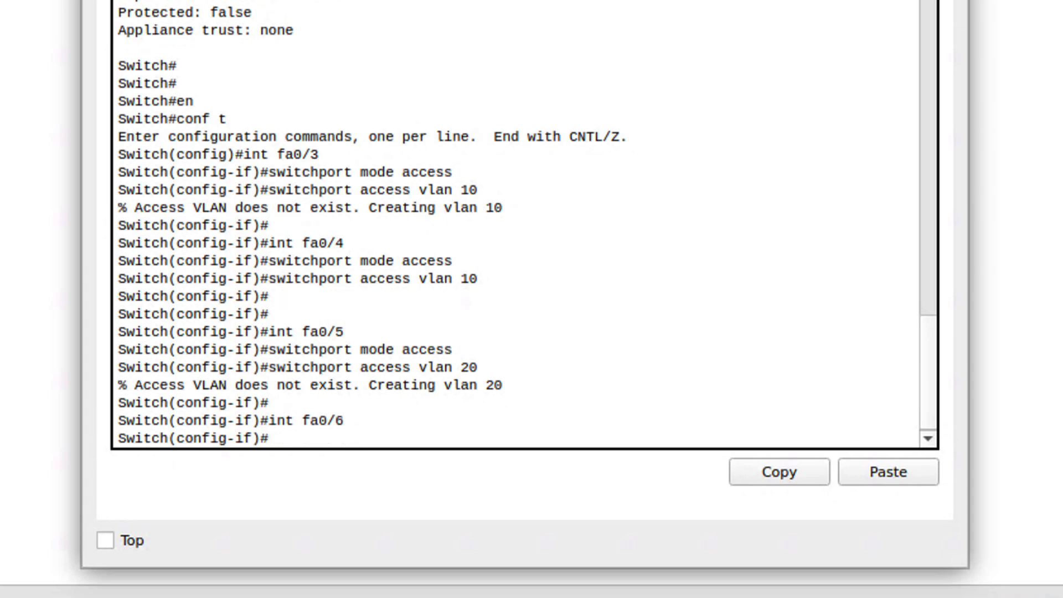
key("Up")
key("Up")
key("Up")
key("Return")
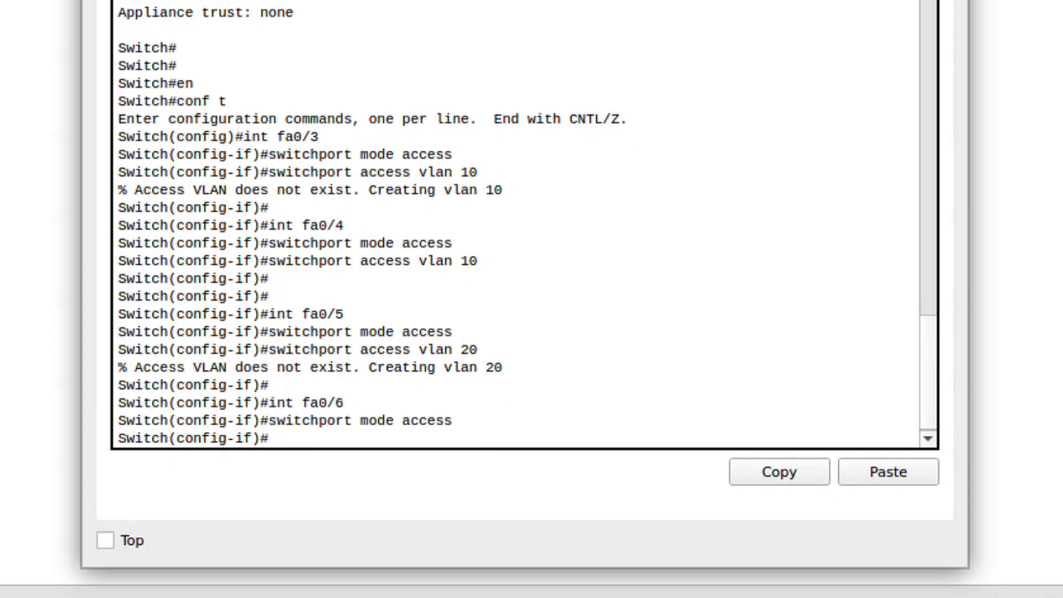
- Assign interface fa0/6 to VLAN 20 with "switchport access vlan 20"
key("Up")
key("Up")
key("Up")
key("Return")
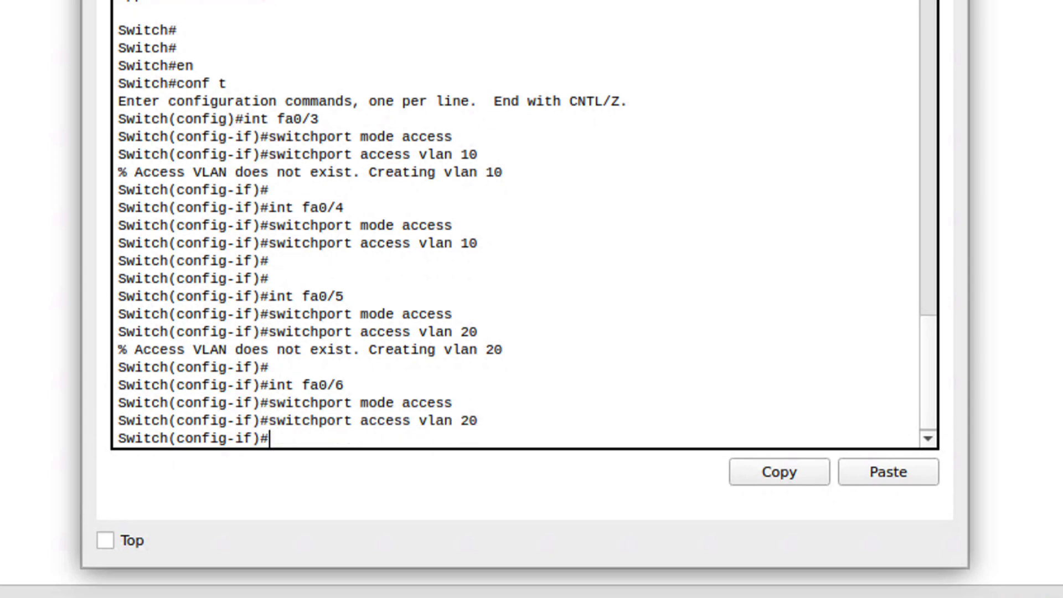
- Exit interface and global configuration mode, and list the switch's VLANs with "sh vlan"
type("exit")
key("Return")
type("exit")
key("Return")
key("Return")
key("Return")
type("sh vlan")
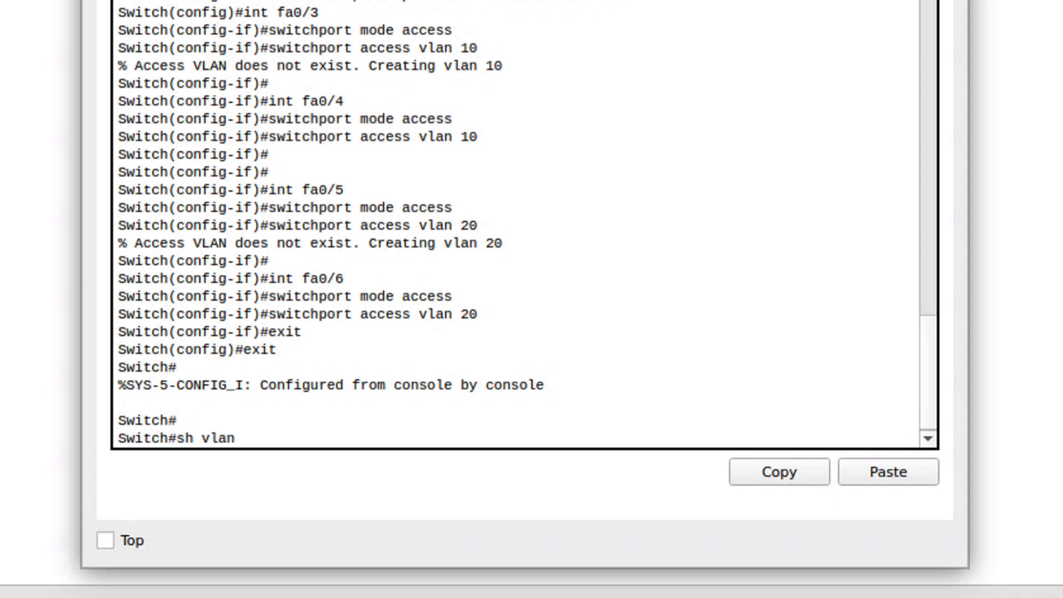
key("Return")
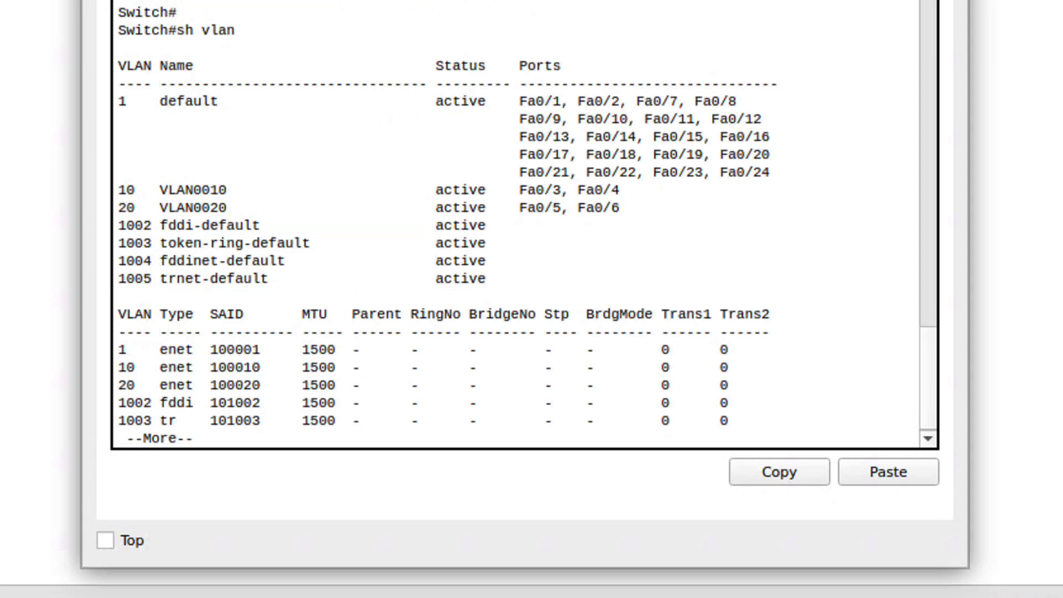
- Examine the VLAN listing by highlighting the rows for VLAN 1, VLAN 10 and VLAN 20 with their ports
left_click_drag(119, 101, 177, 102)
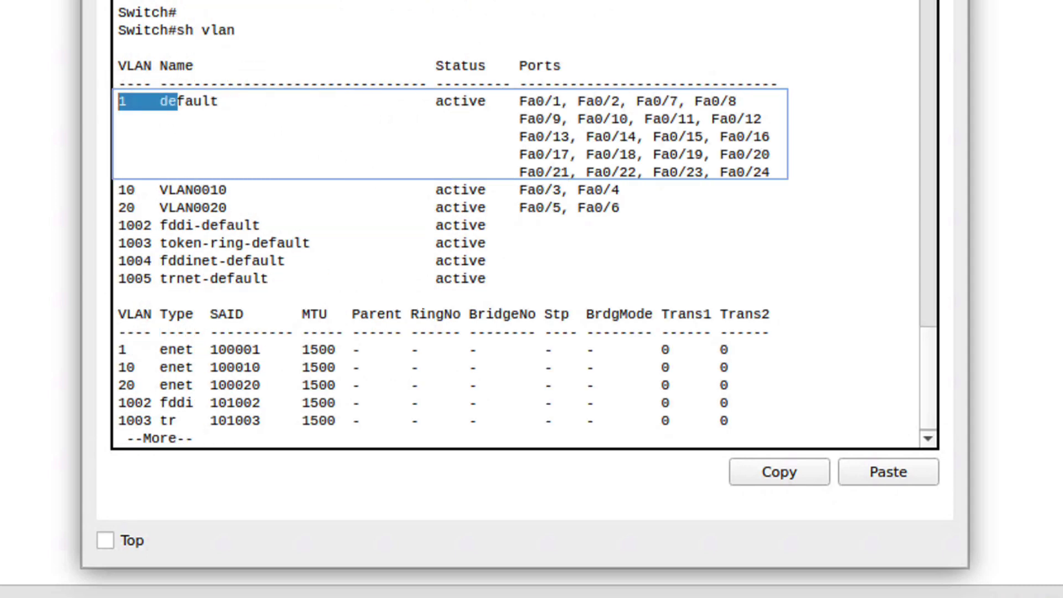
left_click_drag(628, 101, 168, 100)
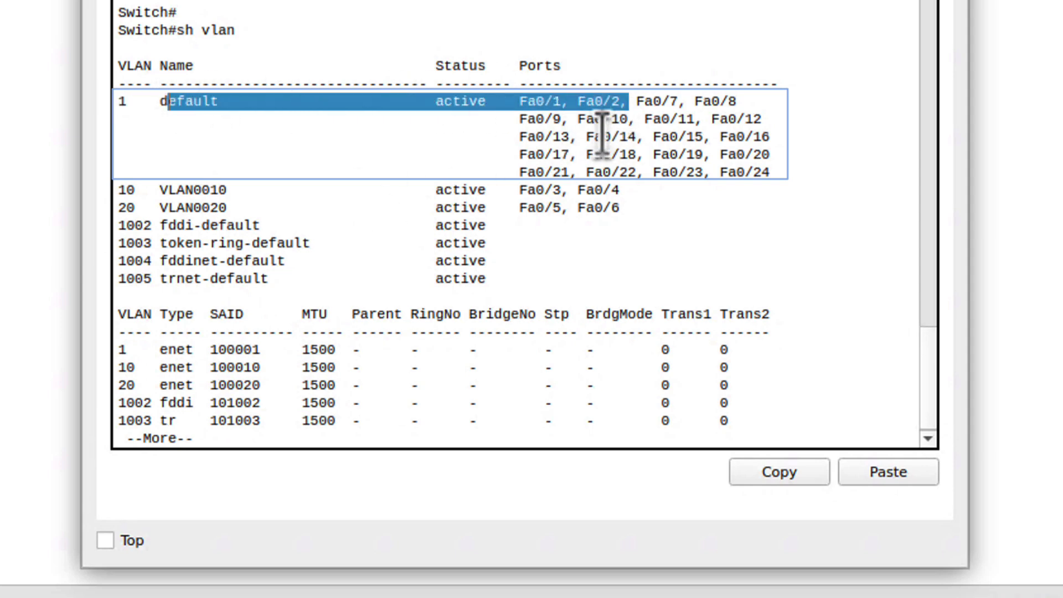
left_click_drag(633, 101, 528, 101)
left_click_drag(621, 190, 117, 190)
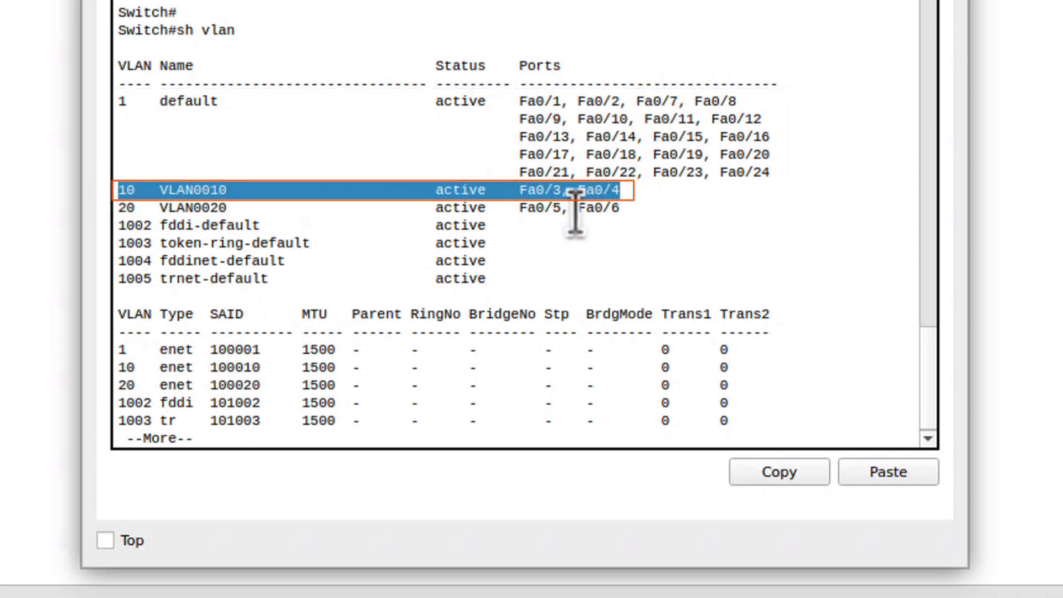
left_click_drag(638, 210, 114, 209)
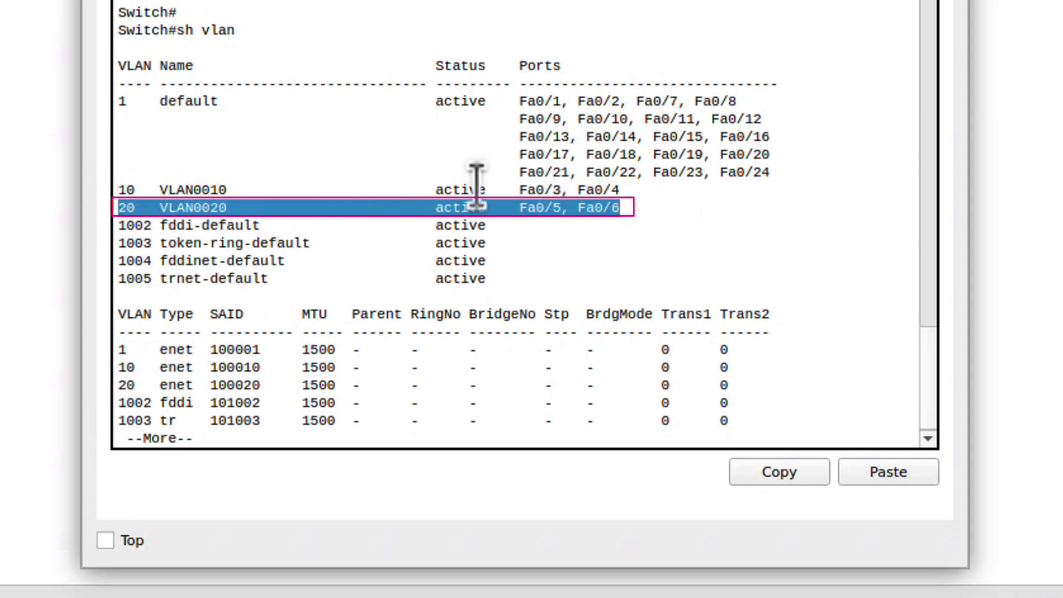
left_click(135, 199)
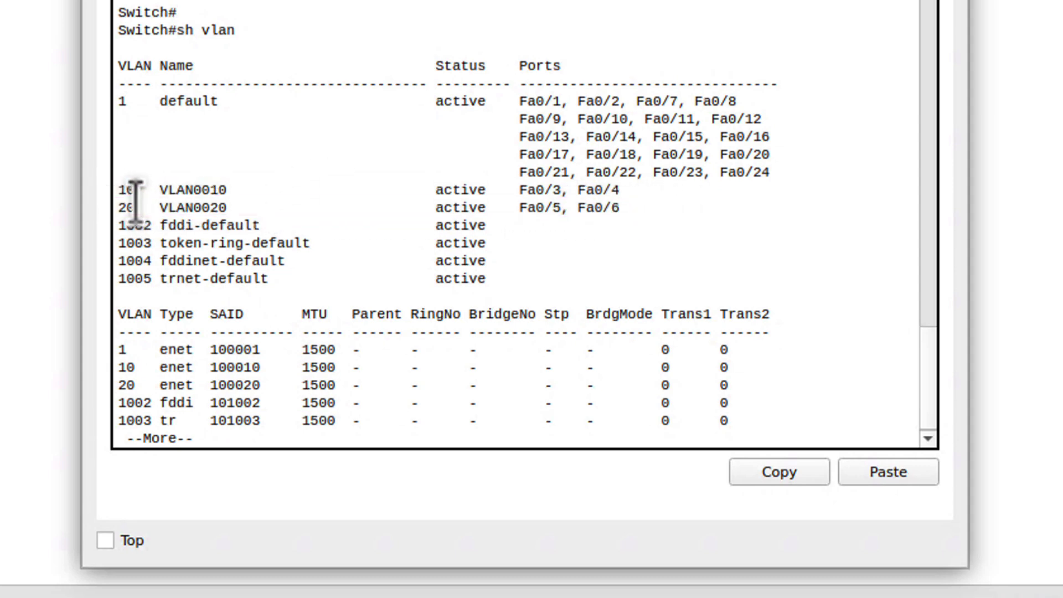
left_click_drag(137, 206, 106, 203)
left_click(253, 209)
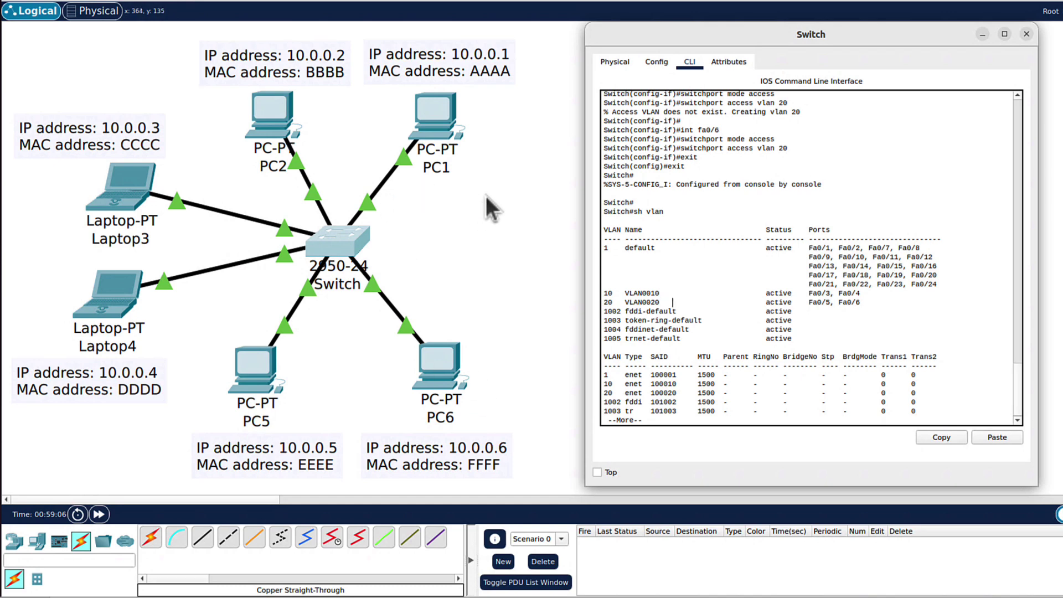
- Compare the ports listed for VLANs 1, 10 and 20 with the devices in the topology
left_click_drag(864, 247, 810, 248)
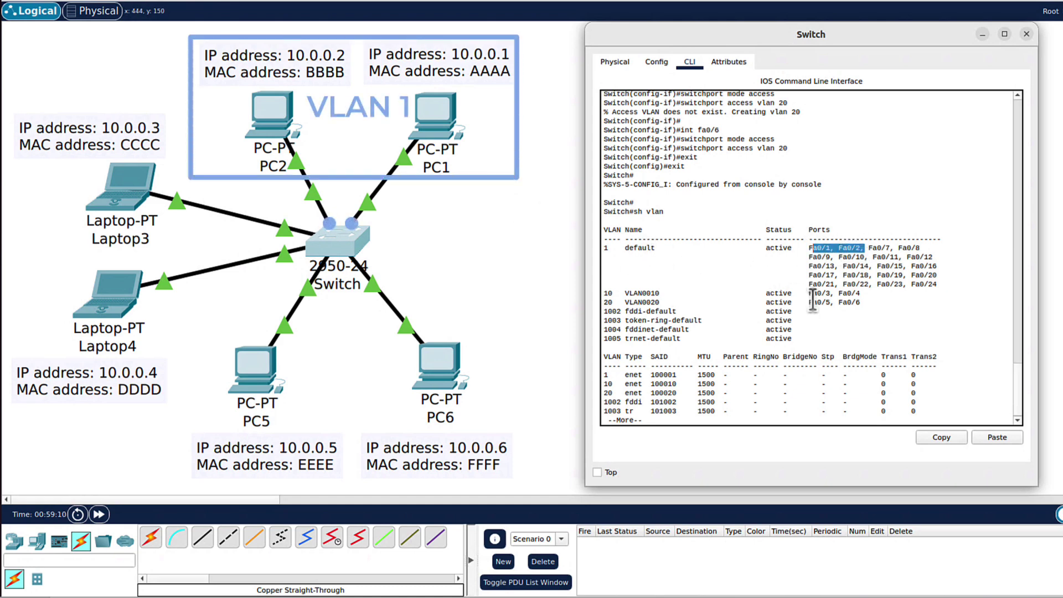
left_click_drag(859, 293, 633, 293)
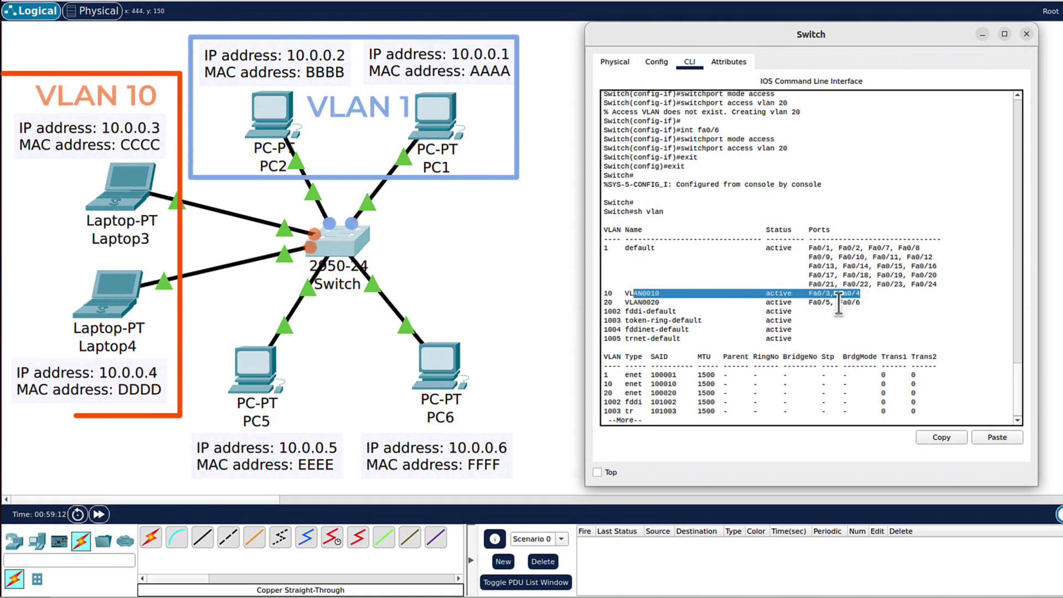
left_click_drag(858, 303, 660, 302)
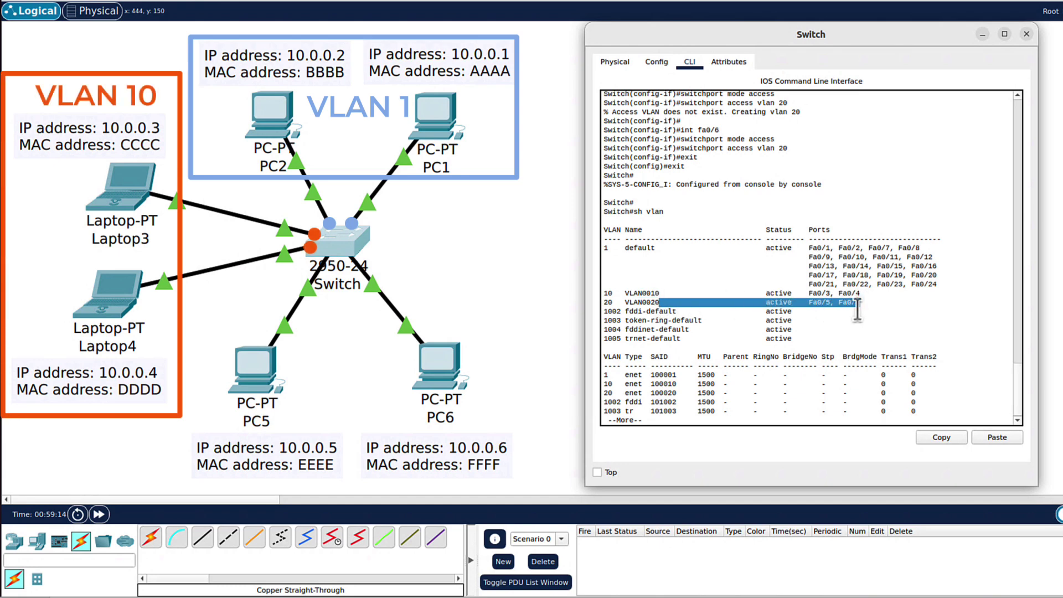
left_click_drag(857, 310, 863, 307)
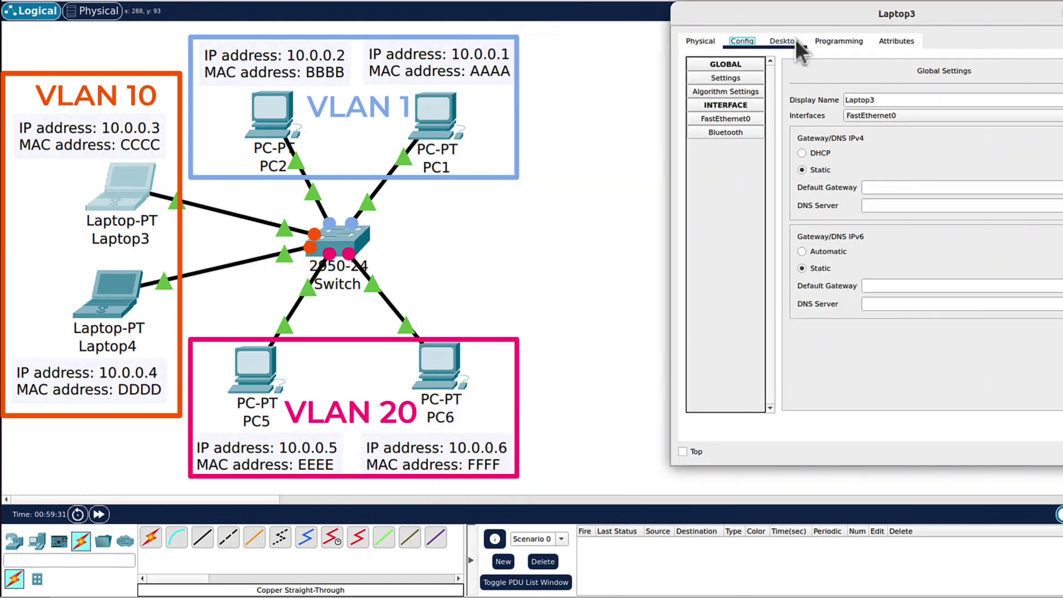
- Open the command prompt on Laptop3 and ping Laptop4 with "ping 10.0.0.4"
left_click(796, 42)
left_click(974, 91)
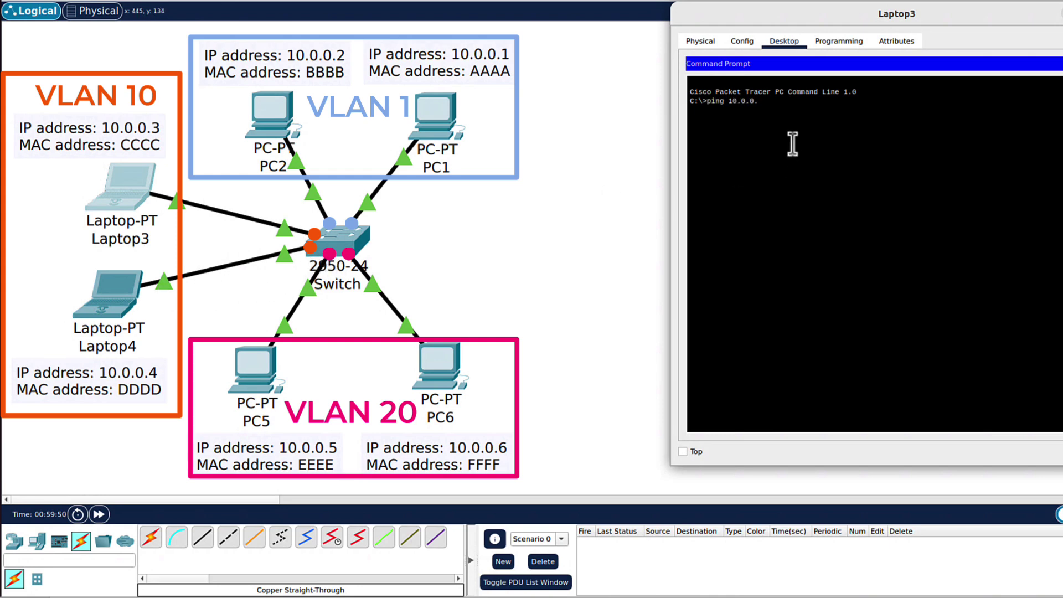
key("Return")
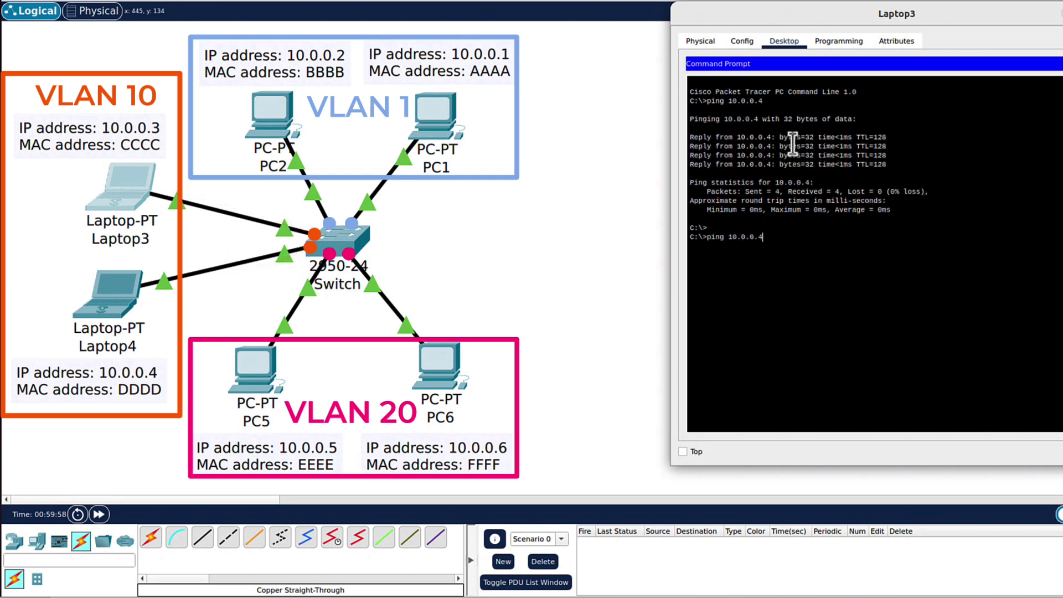
- Leave the paged VLAN listing on the switch and run "sh mac address-table" to examine the learned entries
key("Return")
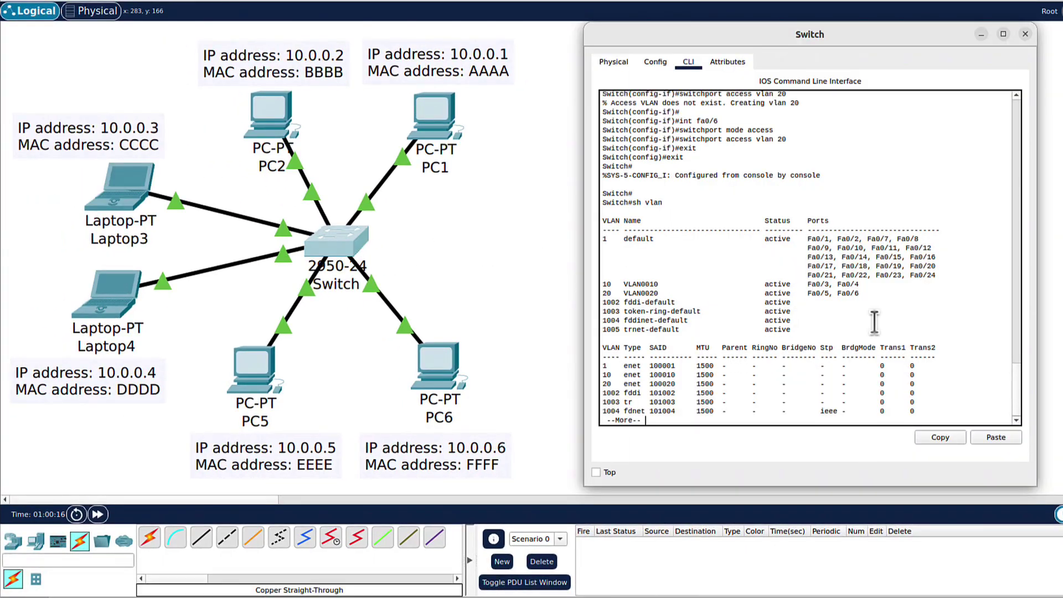
type("sh mac address-table")
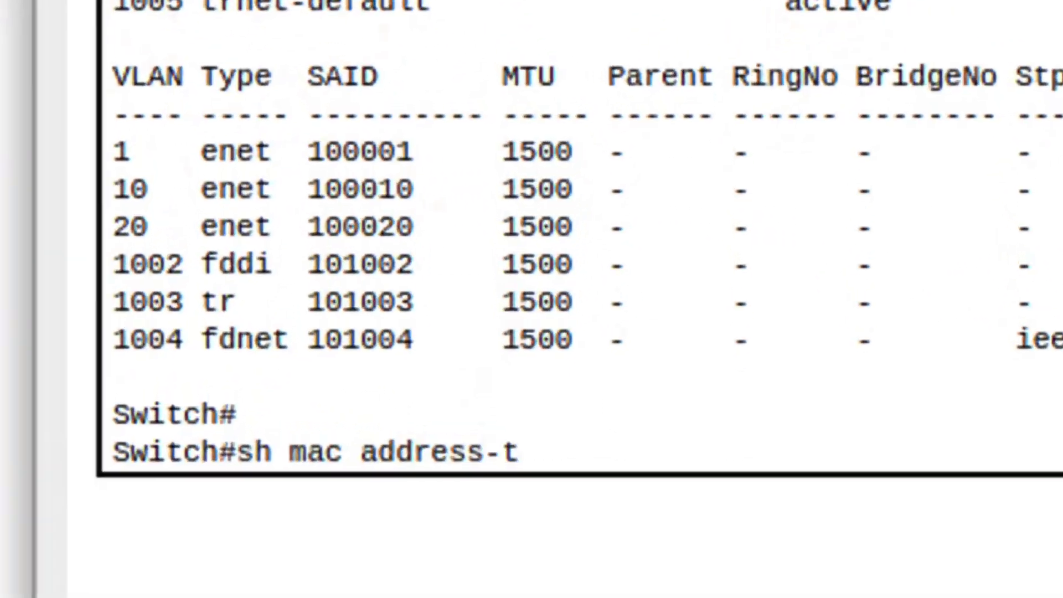
key("Return")
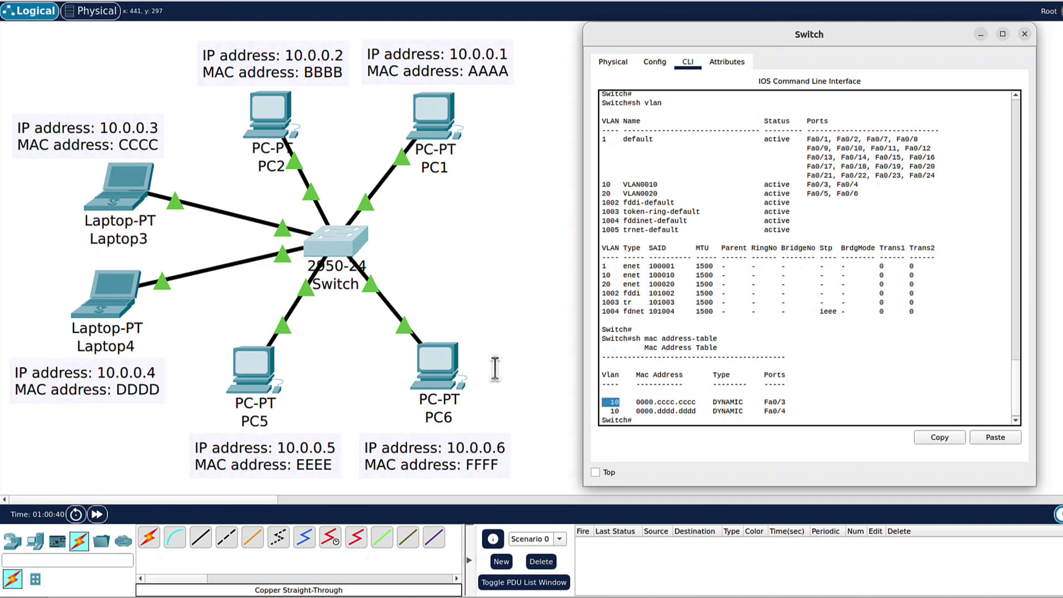
- Open the command prompt on PC6 and ping PC5 with "ping 10.0.0.5"
left_click(459, 368)
left_click_drag(680, 66, 845, 51)
left_click(690, 78)
left_click(872, 142)
type("ping 10")
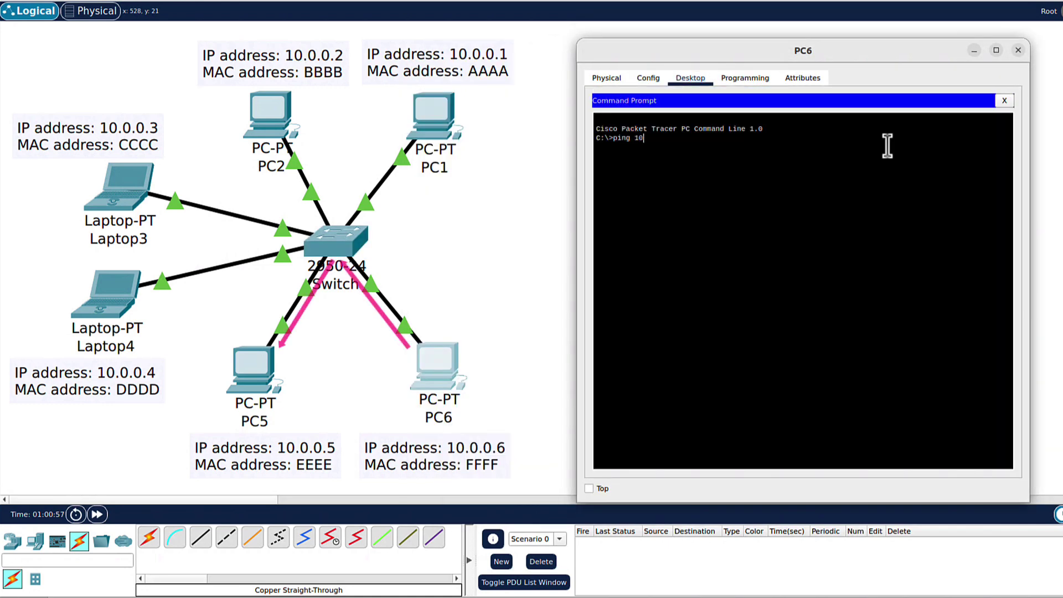
type(".0.0.5")
key("Return")
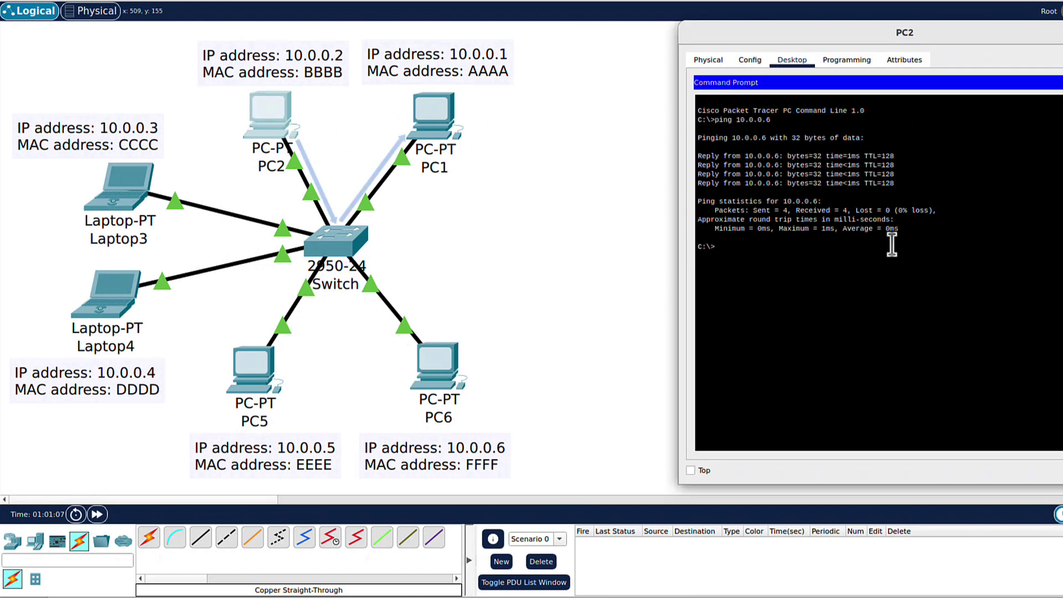
- Ping PC1 from PC2's command prompt with "ping 10.0.0.1"
key("Return")
key("Up")
type("1")
key("Return")
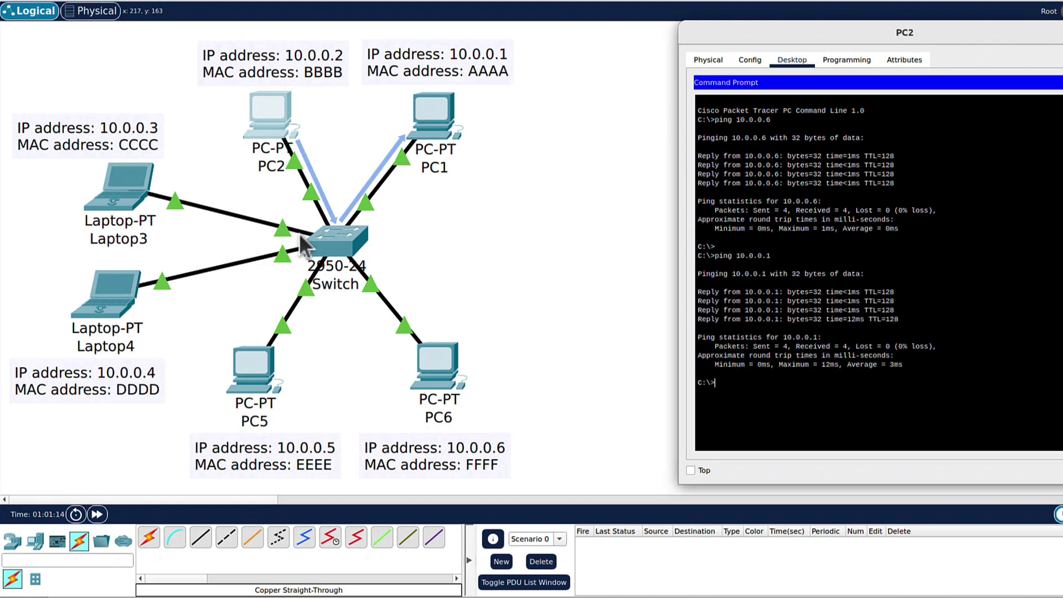
- Return to the switch's CLI, rerun "sh mac address-table" and highlight the whole table to review its VLANs and ports
left_click(335, 241)
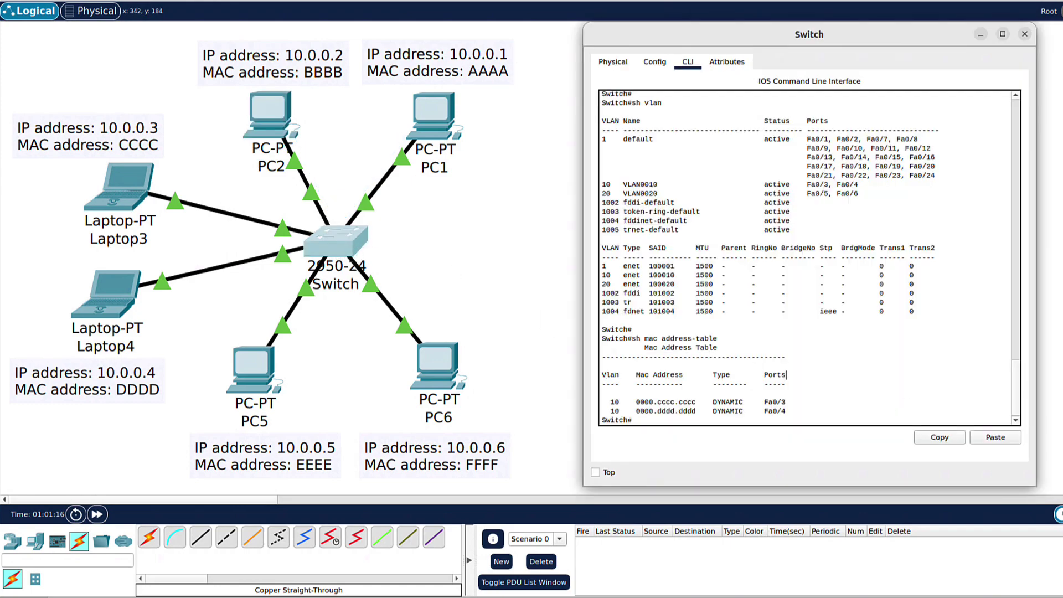
key("Return")
key("Up")
key("Return")
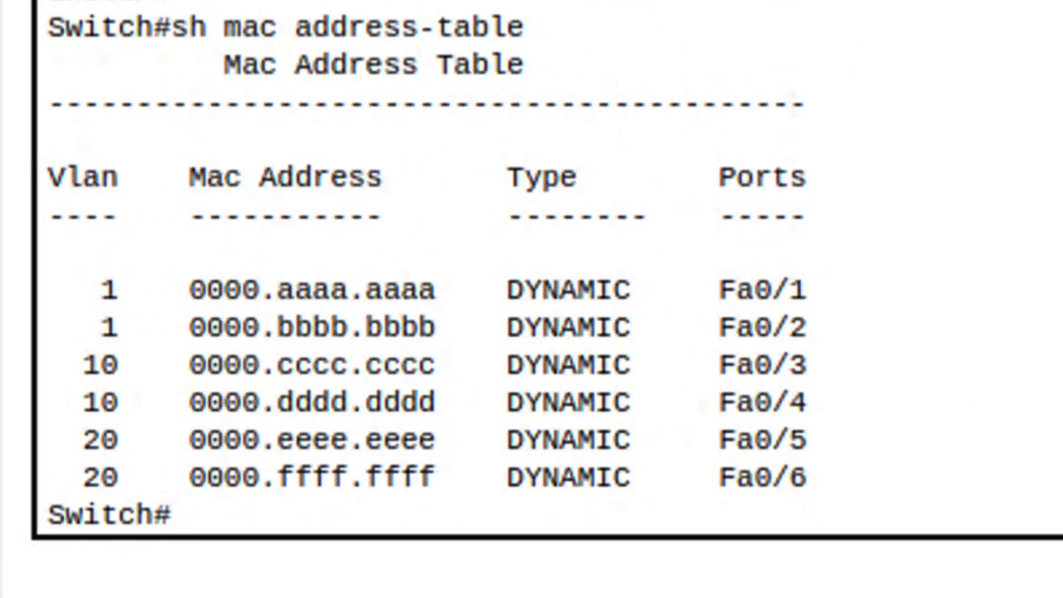
left_click_drag(808, 479, 110, 17)
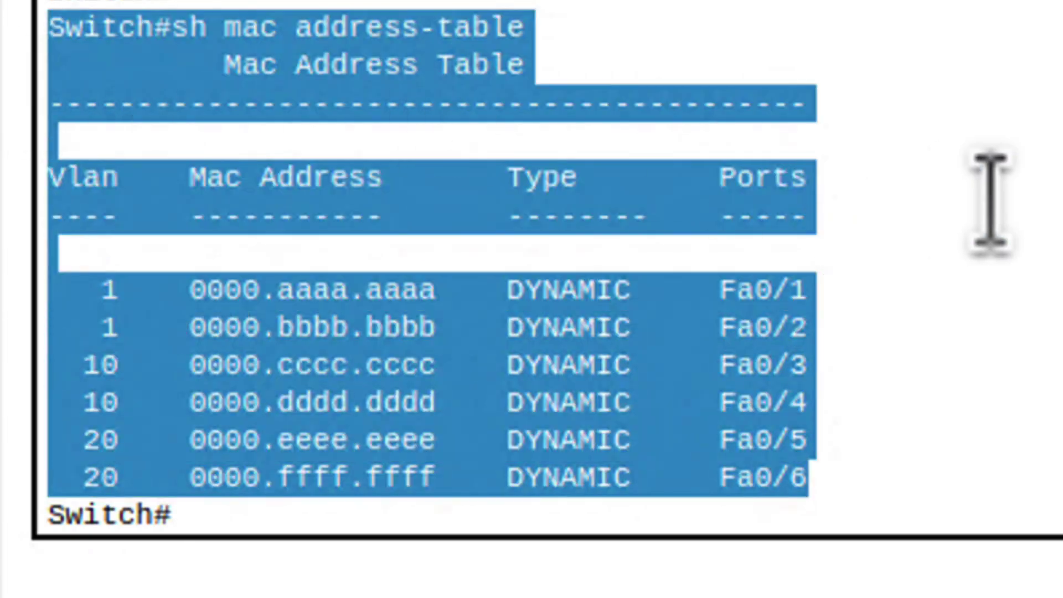
- Highlight the VLAN 1 and VLAN 10 rows of the MAC address table to compare their ports, and close the switch window
left_click(842, 332)
left_click_drag(842, 332, 52, 252)
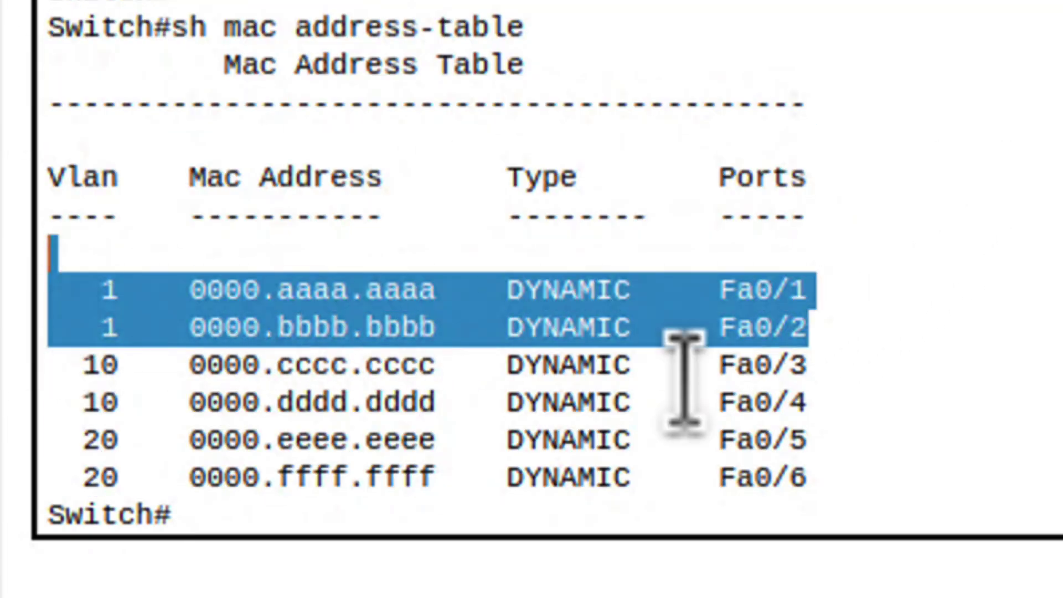
left_click_drag(810, 401, 7, 362)
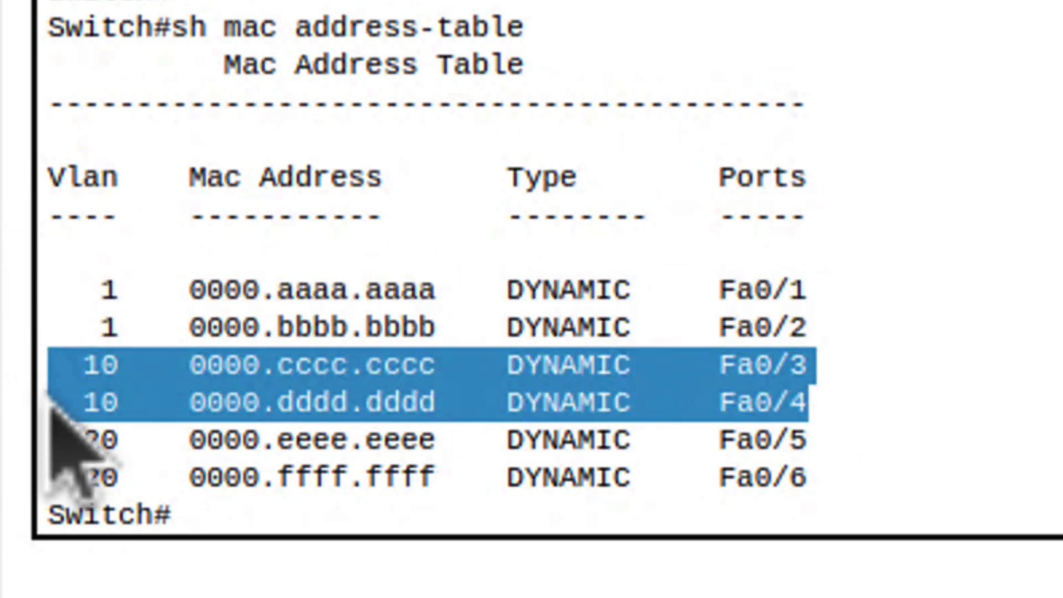
left_click(770, 438)
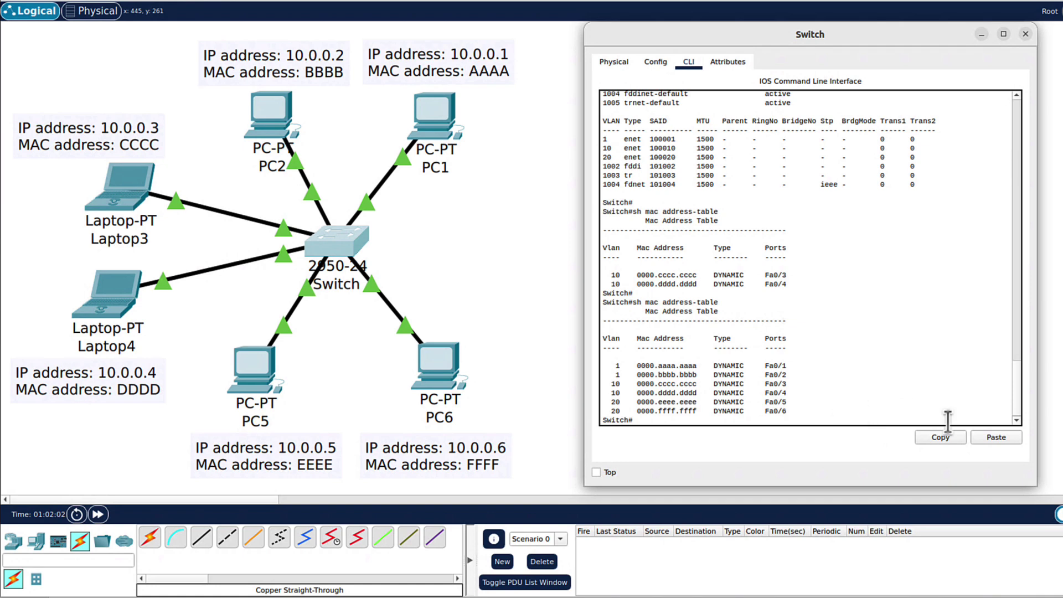
left_click(1024, 34)
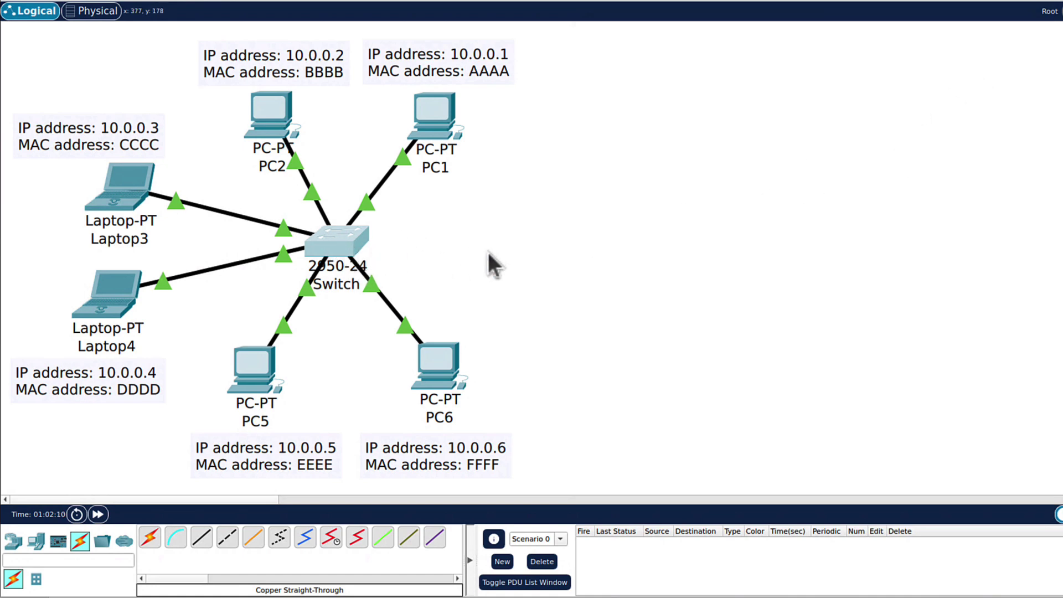
- Add a second 2950-24 switch beside the existing network and place a PC next to it, level with the new switch
left_click(13, 540)
left_click(36, 579)
left_click_drag(331, 538, 620, 245)
left_click(36, 540)
left_click(149, 536)
left_click(821, 264)
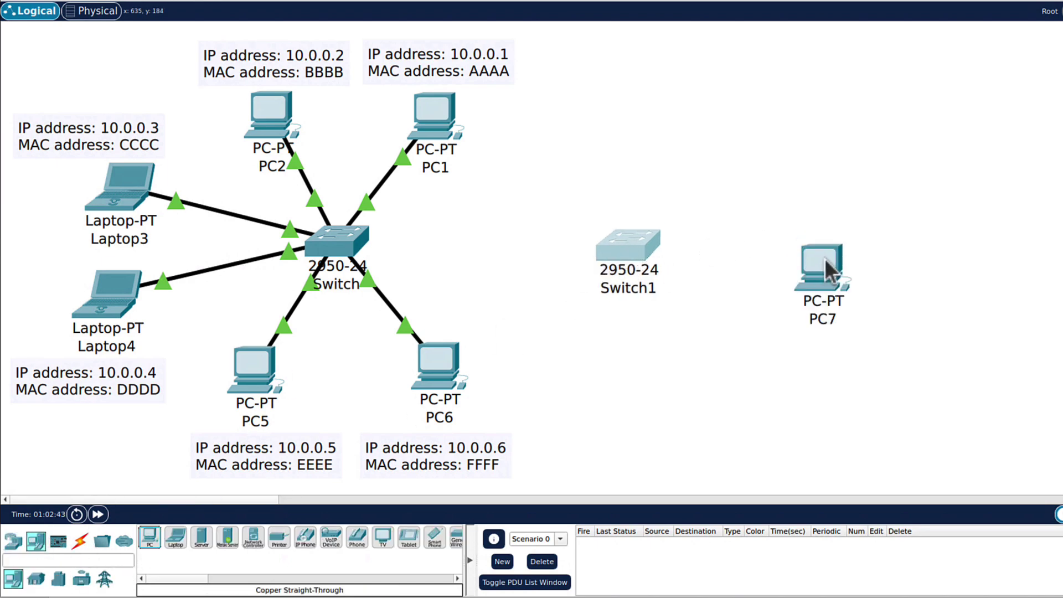
left_click_drag(824, 257, 820, 245)
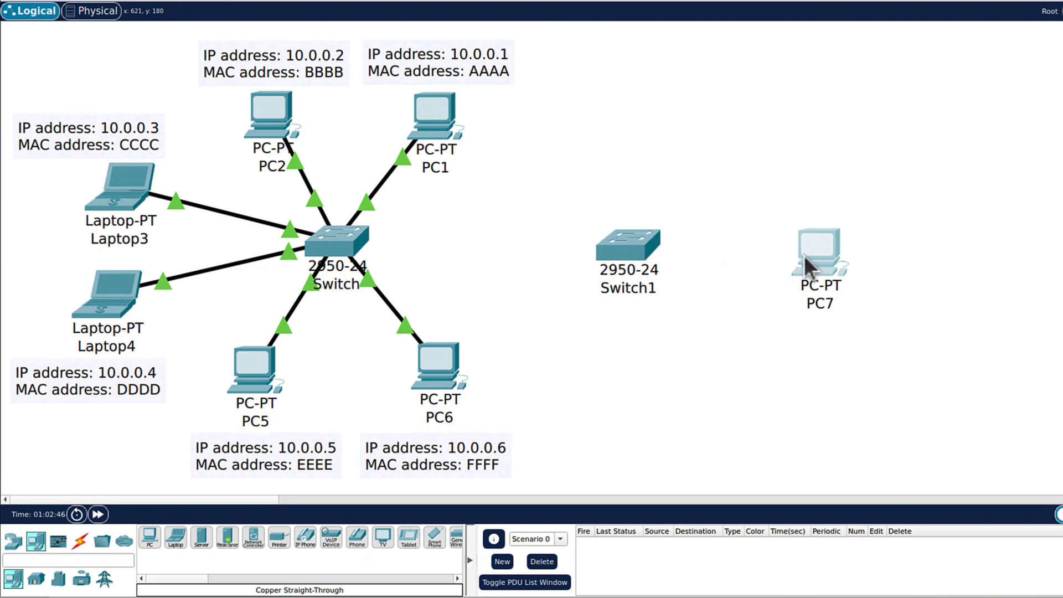
mouse_move(818, 254)
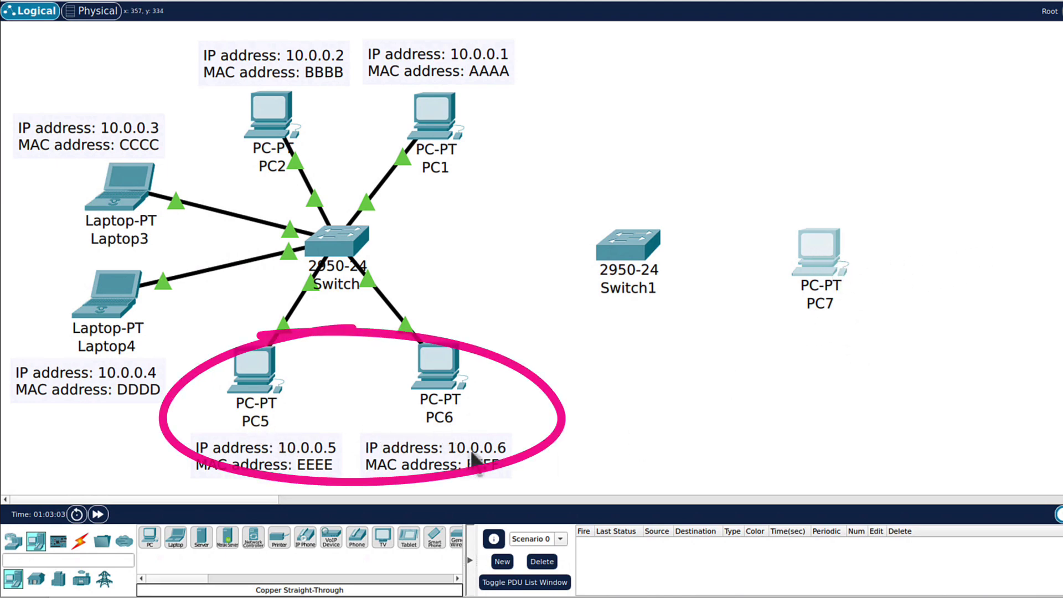
- Connect FastEthernet0/7 of the original switch to FastEthernet0/7 of Switch1 with a copper cross-over cable
left_click(80, 540)
left_click(228, 537)
left_click(357, 245)
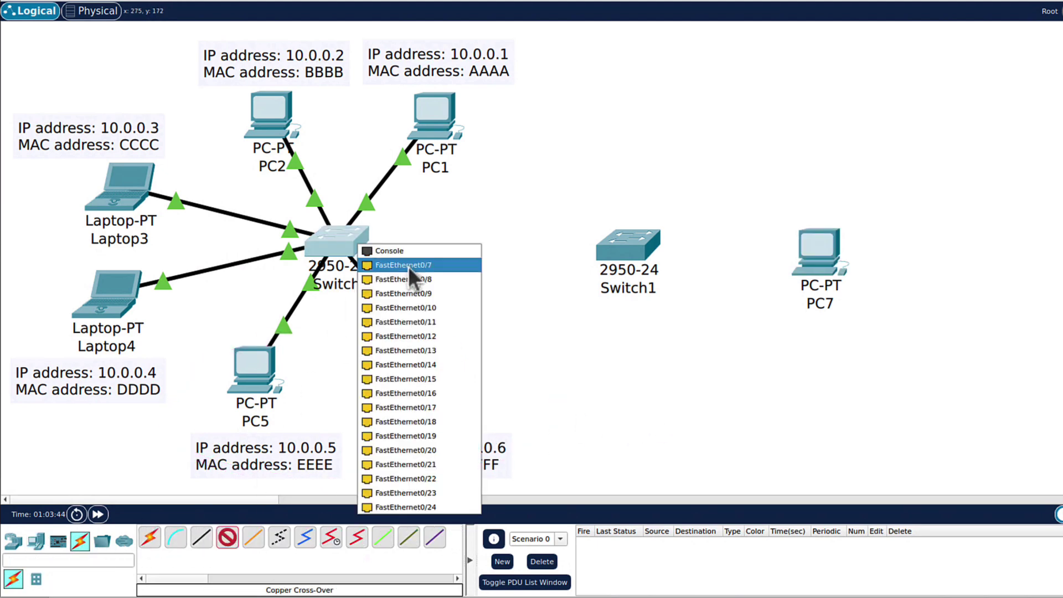
left_click(407, 265)
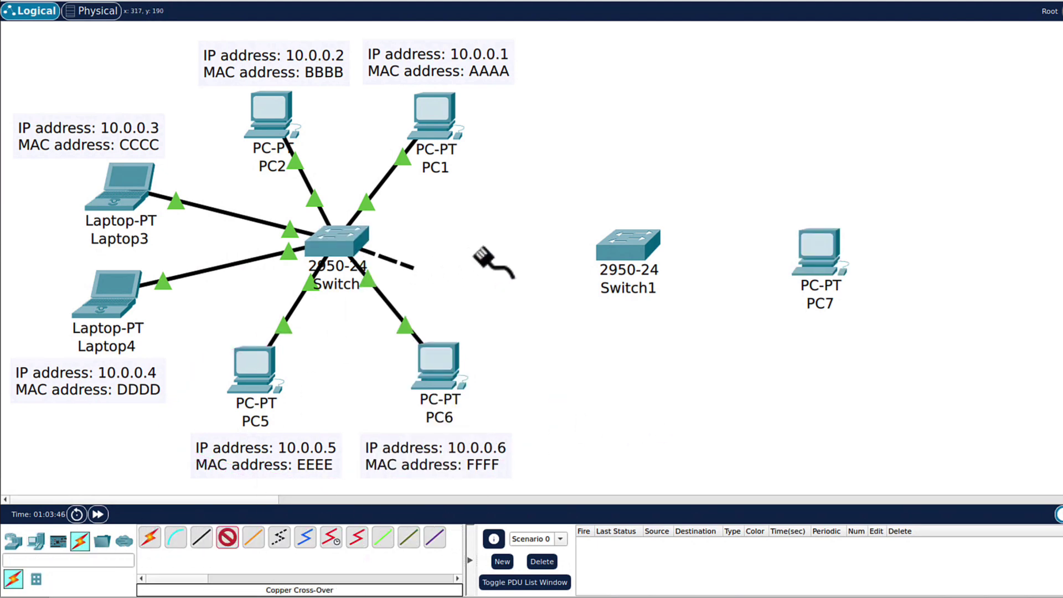
left_click(620, 244)
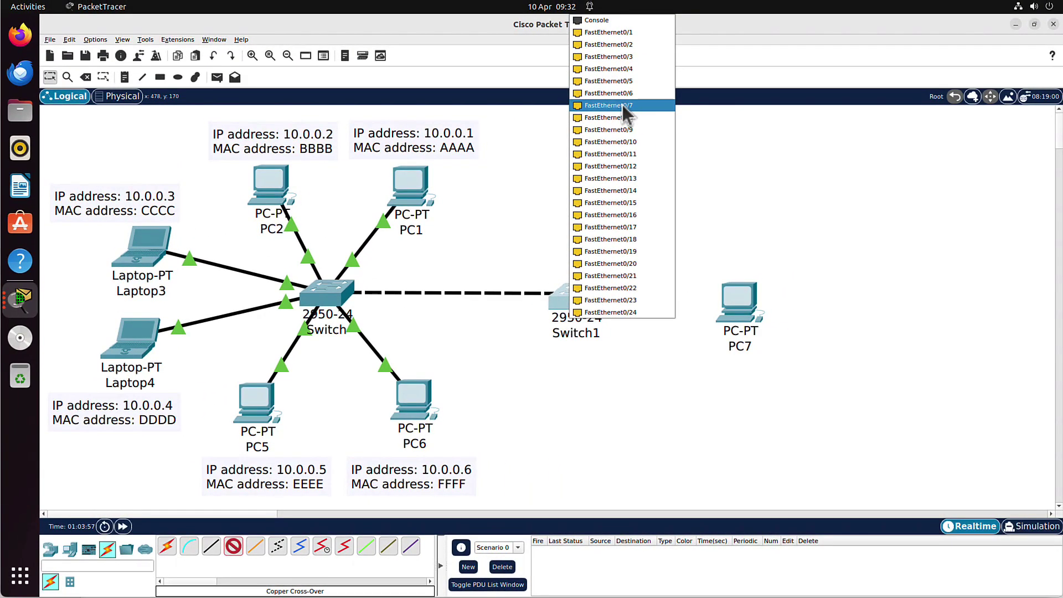
left_click(622, 105)
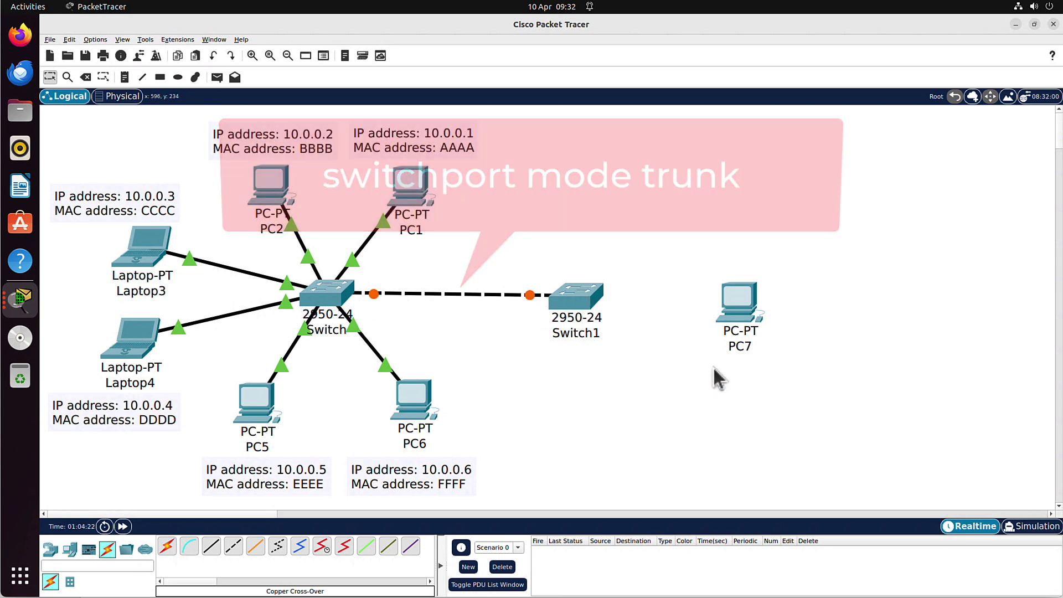
- Configure interface fa0/7 on the original switch as a trunk with "switchport mode trunk", and close its window
left_click(332, 297)
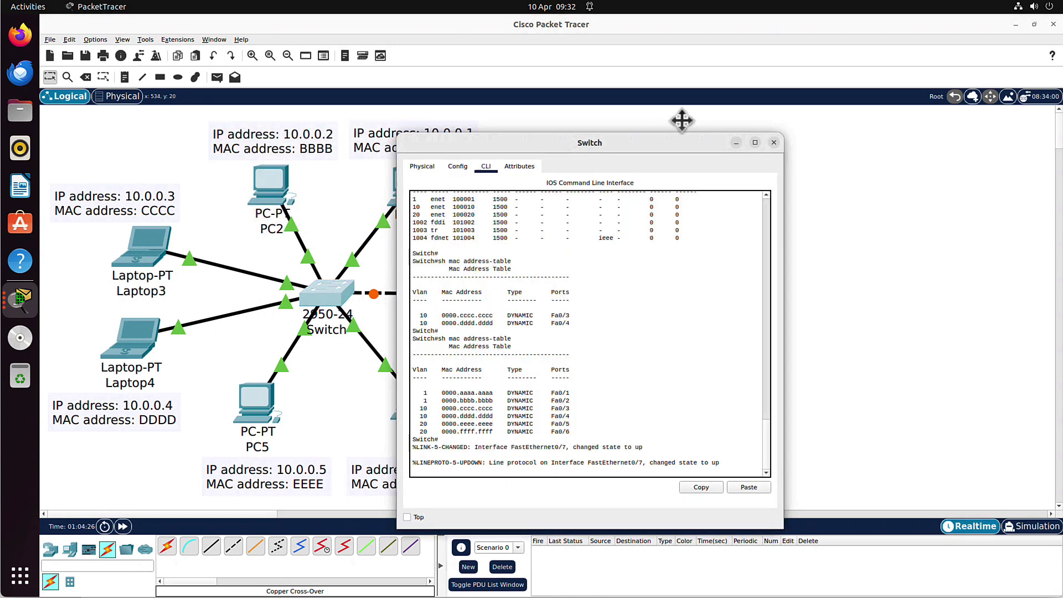
left_click_drag(763, 319, 749, 327)
left_click_drag(847, 415, 710, 422)
left_click(700, 421)
type("conf t")
key("Return")
type("int fa0/7")
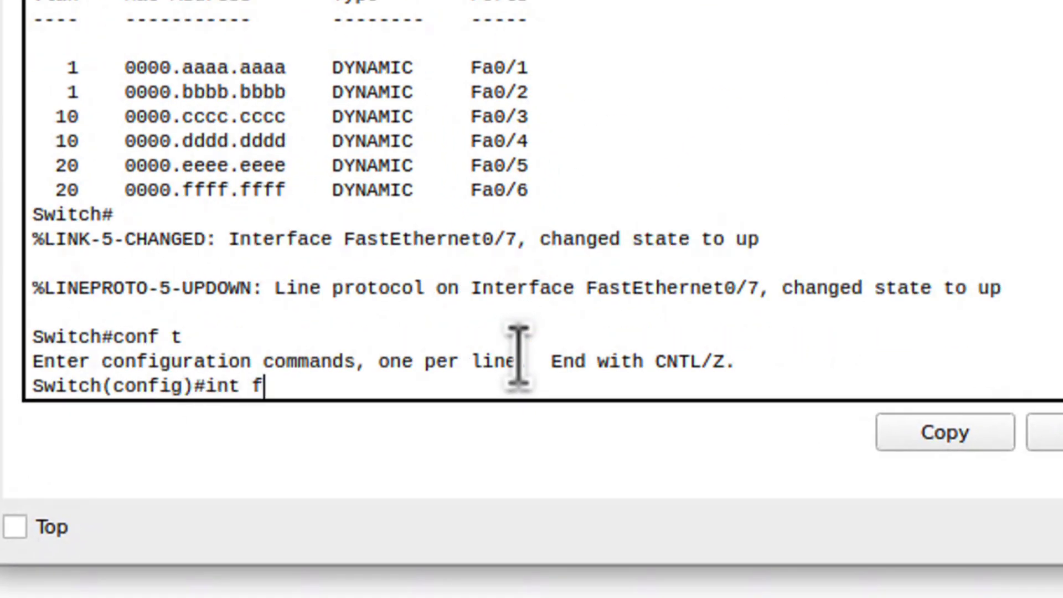
key("Return")
type("switchport mode")
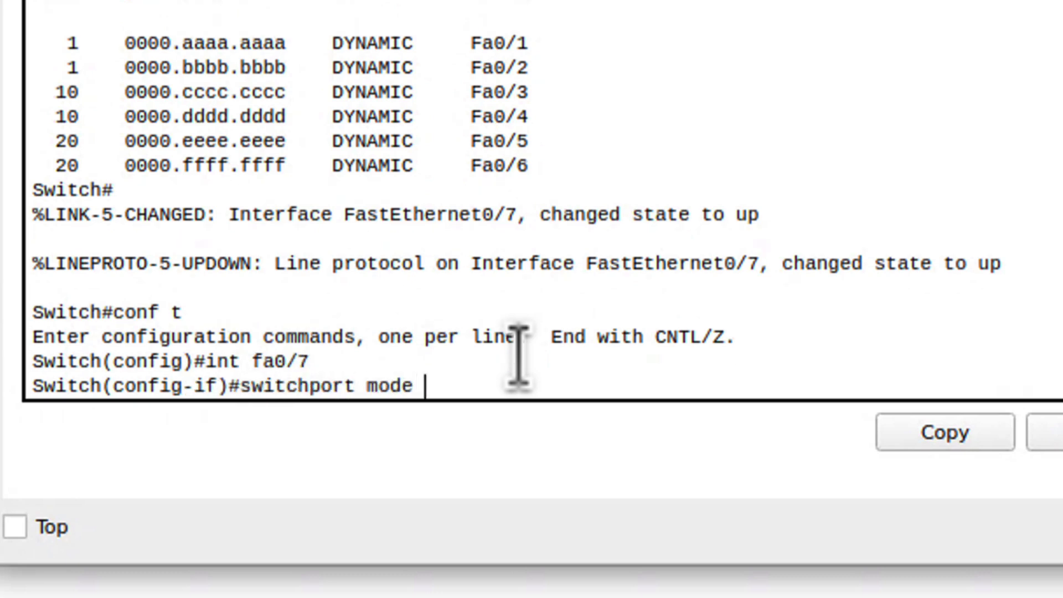
type(" trunk")
key("Return")
key("Return")
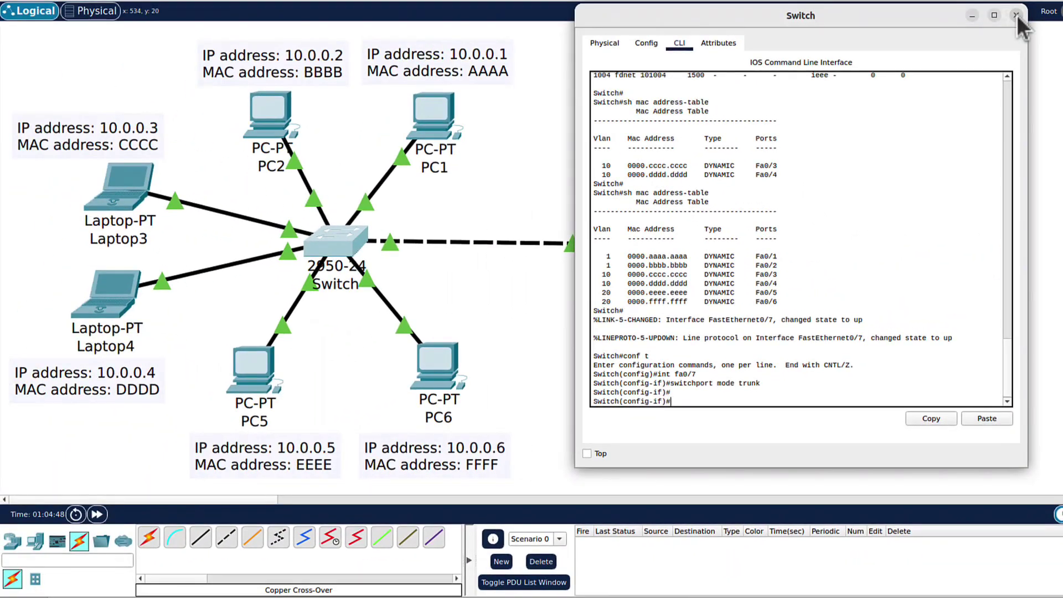
left_click(1016, 15)
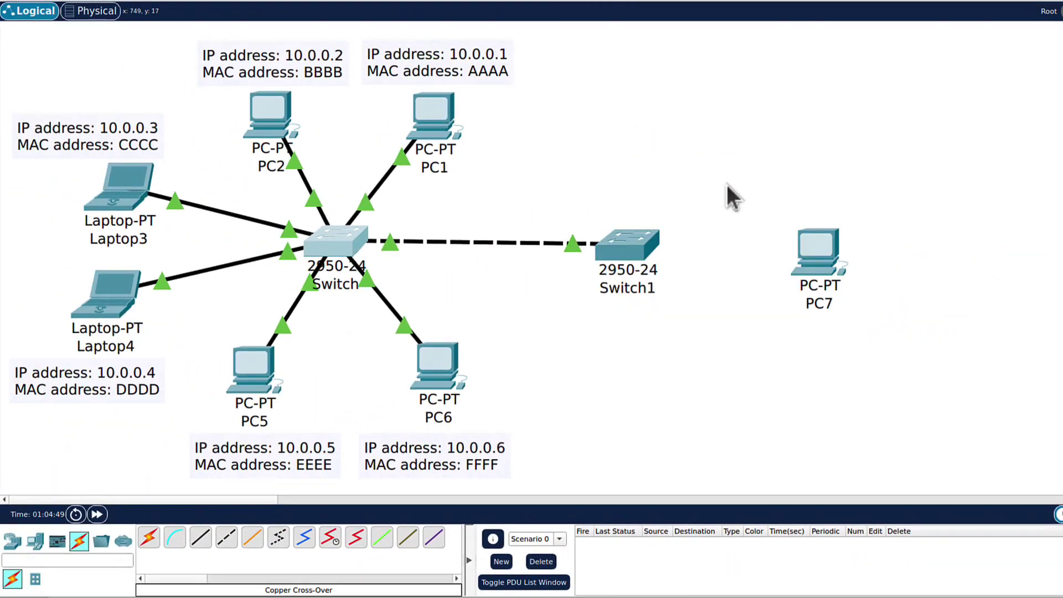
- Open Switch1's command line and enter privileged mode with "en"
left_click(617, 254)
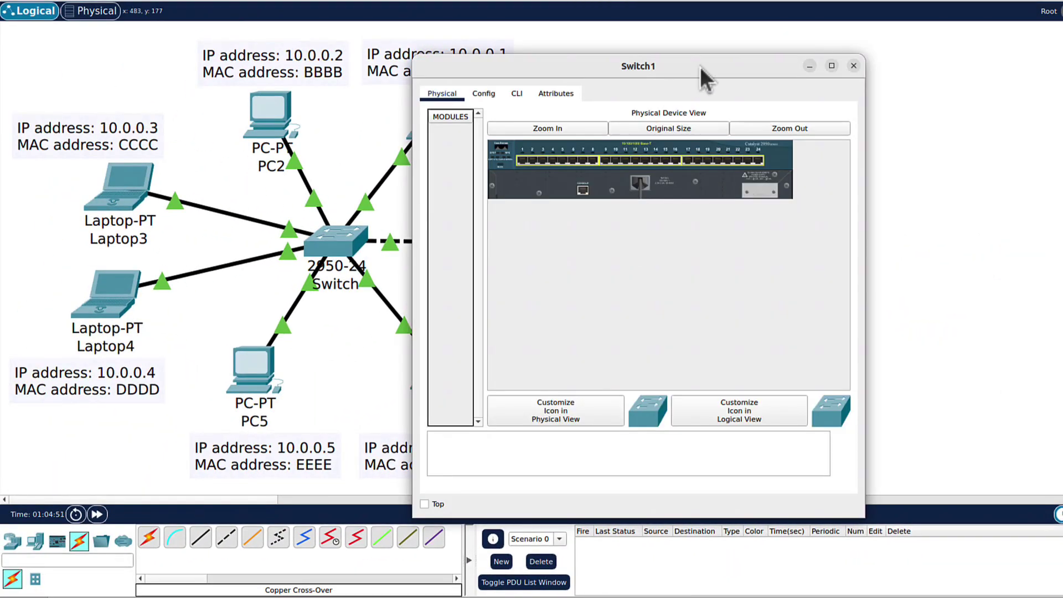
left_click_drag(727, 64, 992, 37)
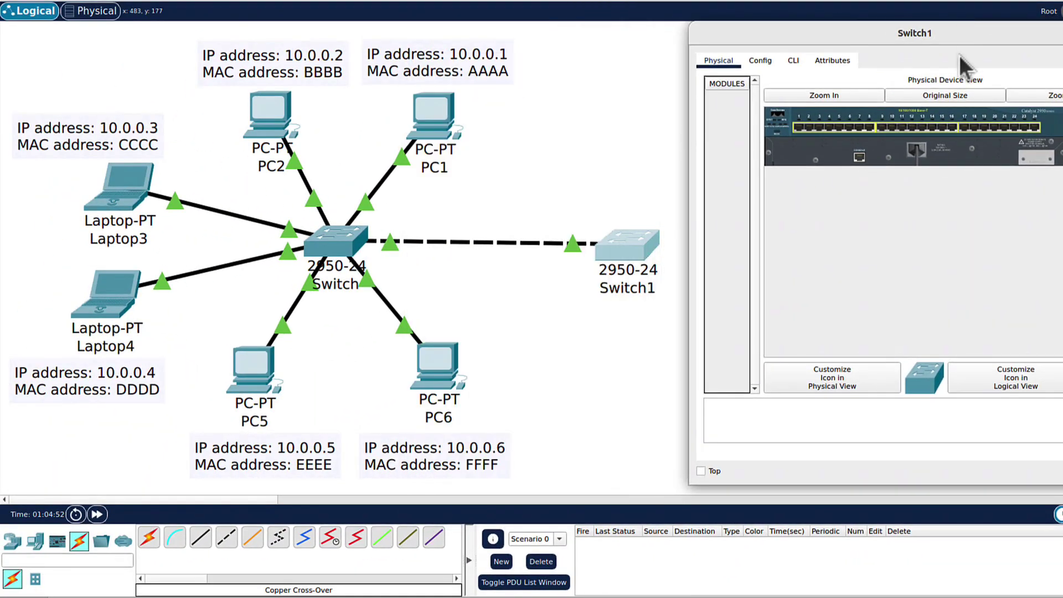
left_click(794, 62)
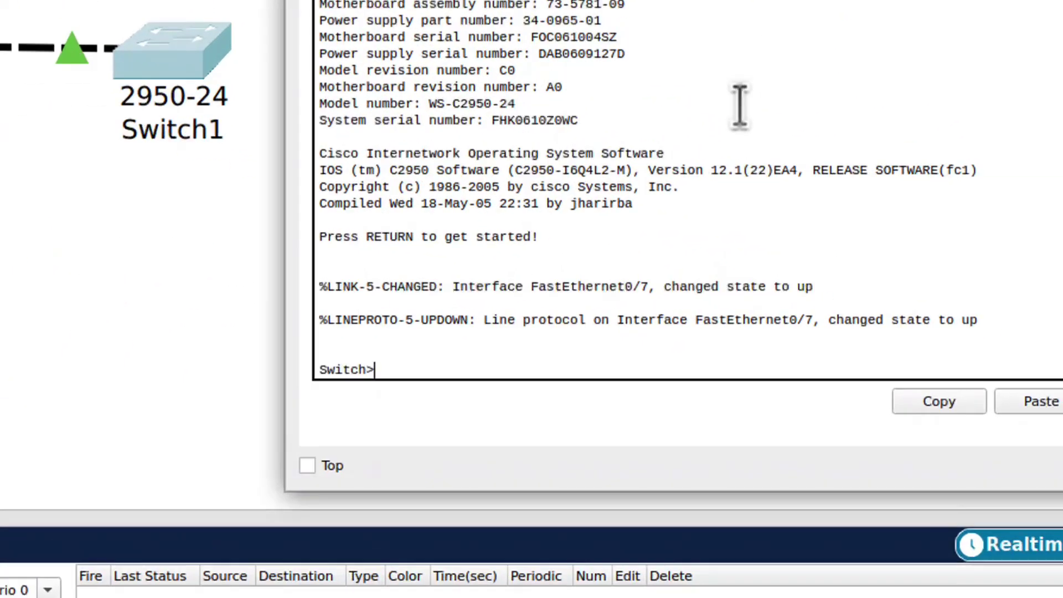
type("en")
key("Return")
- Try to enter configuration mode with "conft" and to disable domain lookup from privileged mode with "no ip domain-lookup"
type("conft")
key("Return")
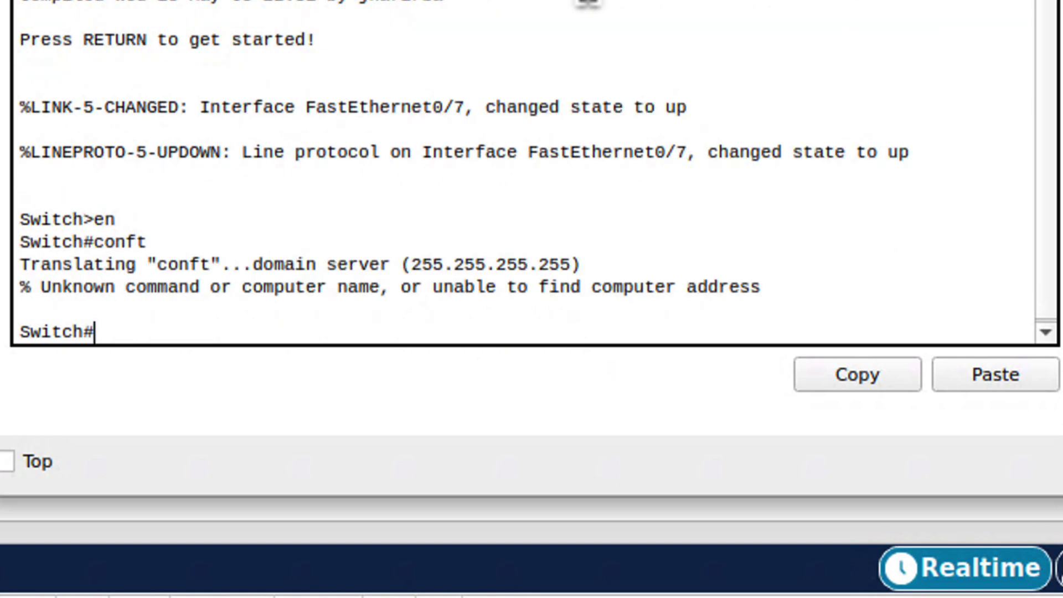
key("Return")
type("no ip domain")
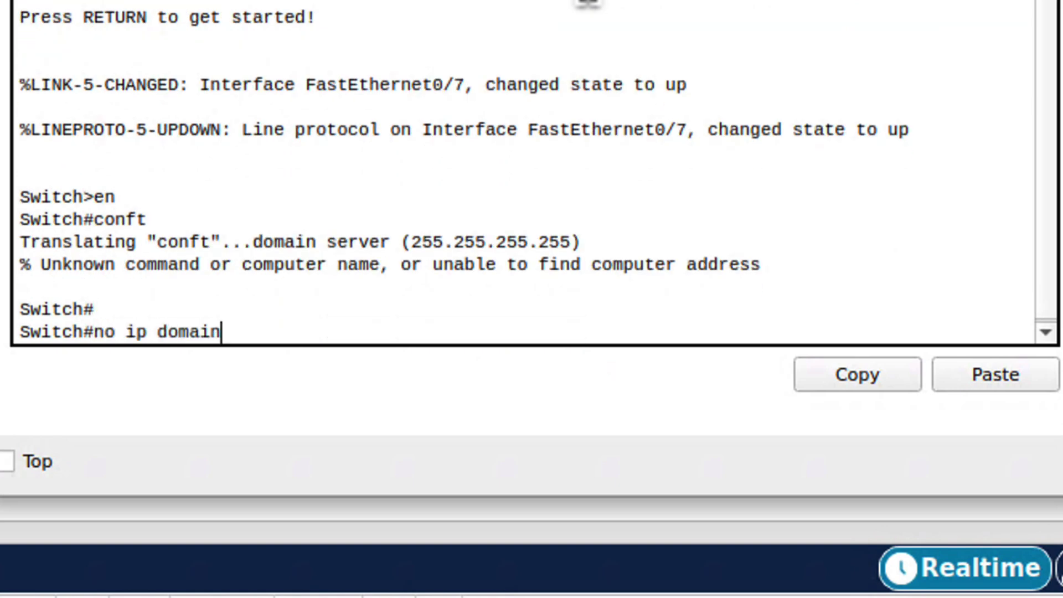
type("-lookup")
key("Return")
- Enter Switch1's global configuration mode with "conf t" and disable domain lookup with "no ip domain-lookup"
type("conf t")
key("Return")
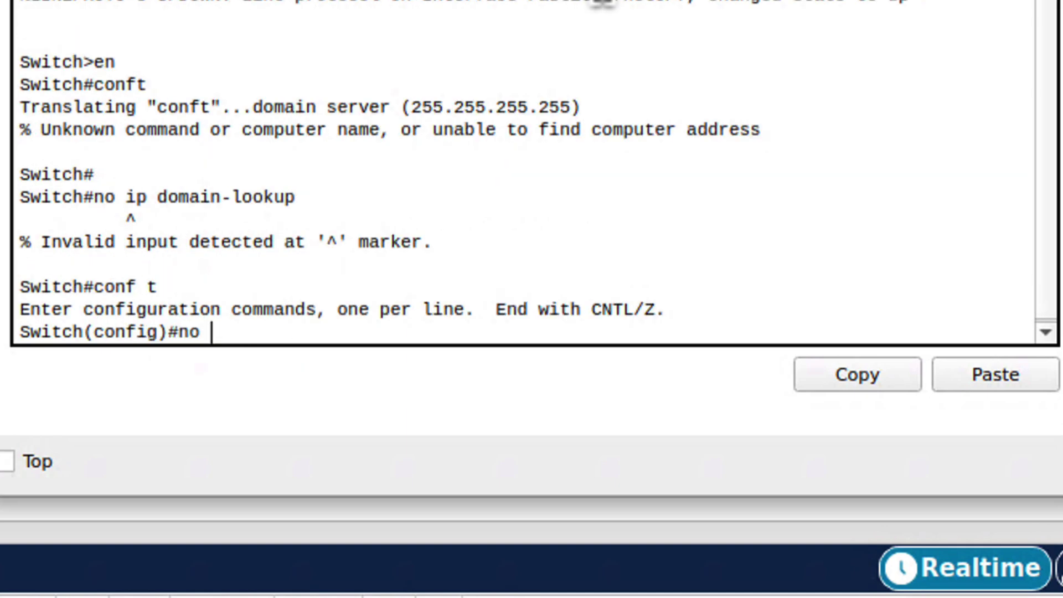
type("no ip domain-lookup")
key("Return")
key("Return")
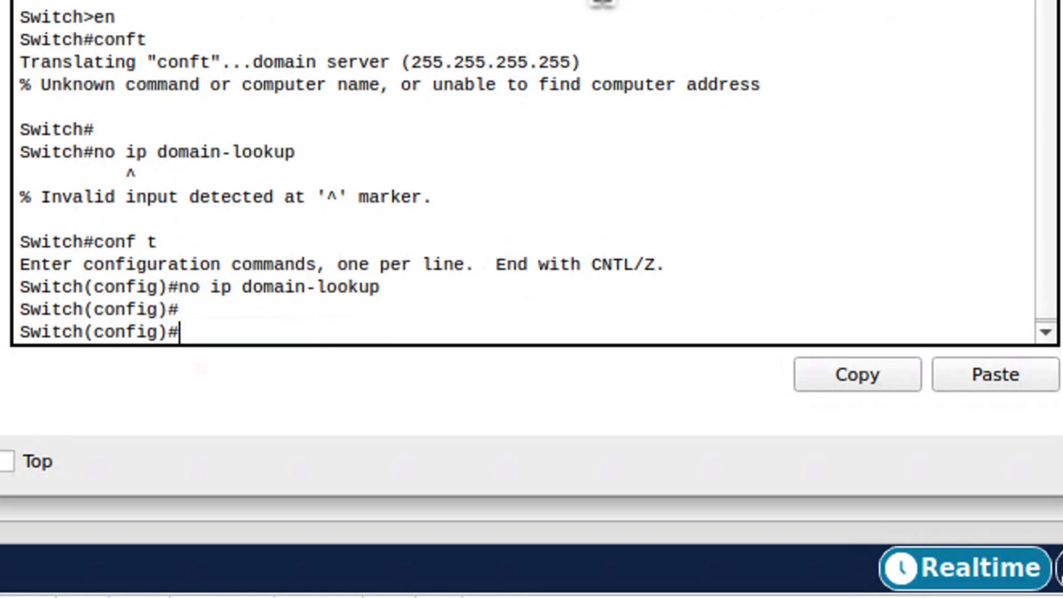
key("Return")
- Configure Switch1's interface fa0/7 as a trunk with "switchport mode trunk", and close its window
type("in ")
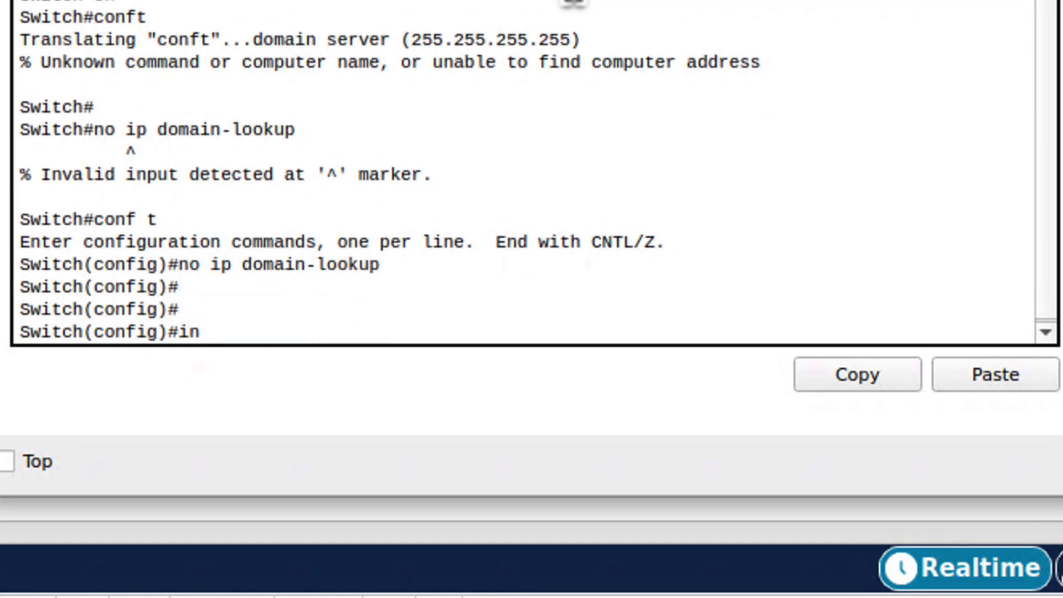
type("t fa0/7")
key("Return")
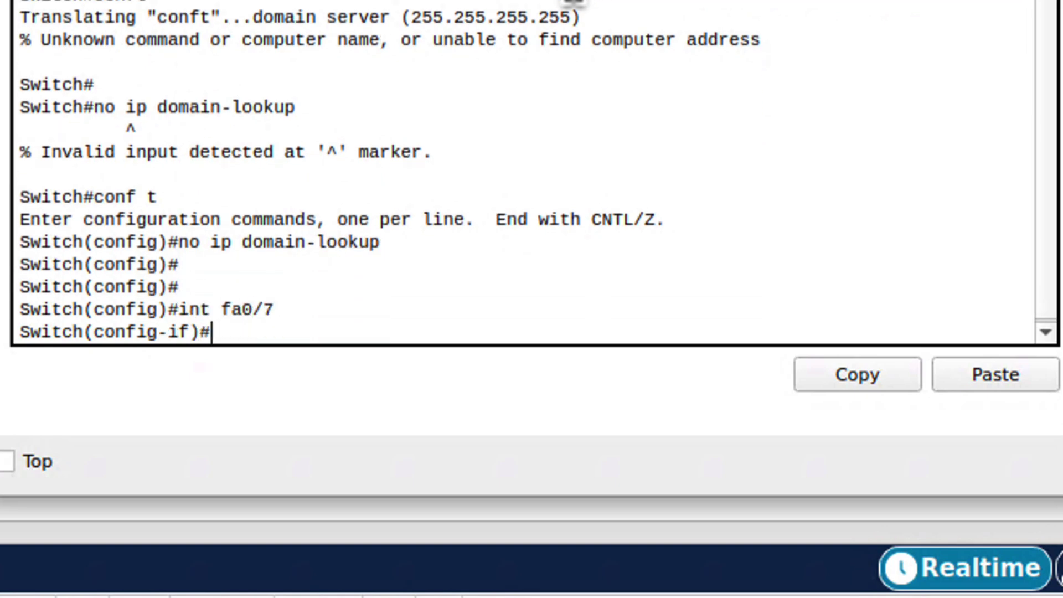
type("switchport mode")
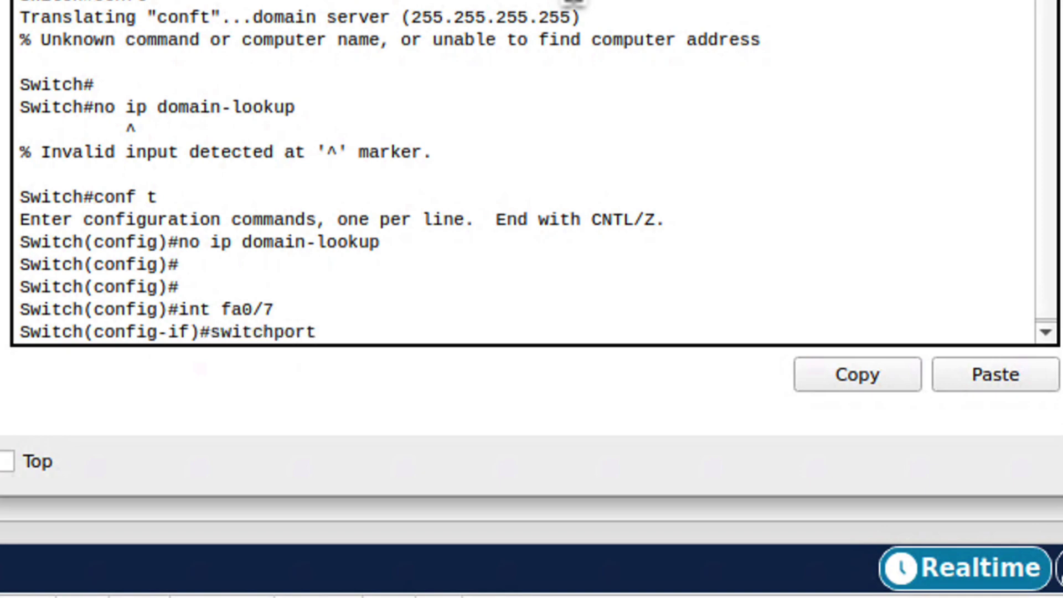
type(" trunk")
key("Return")
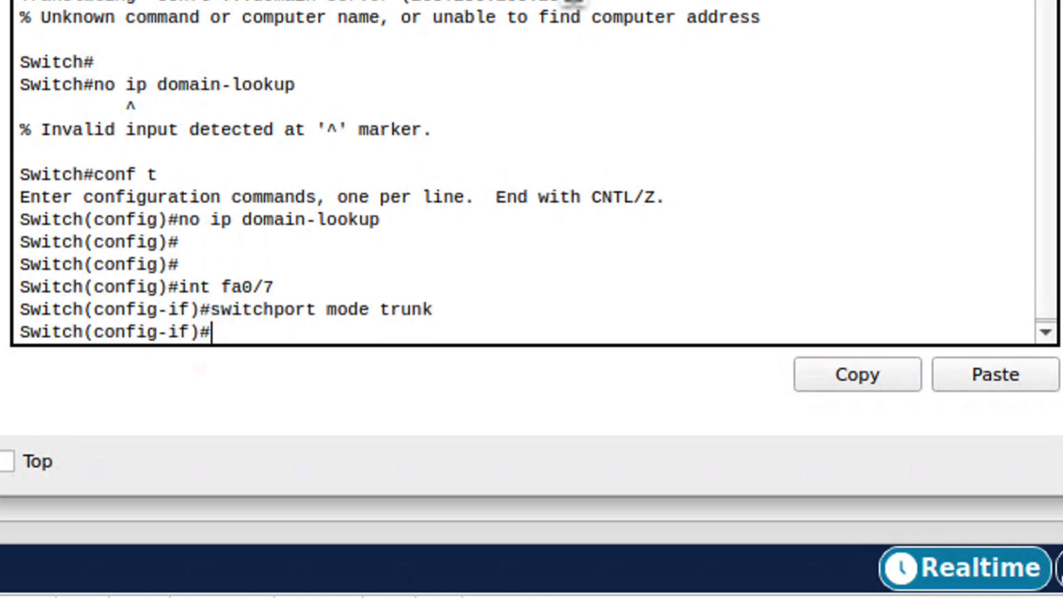
key("Return")
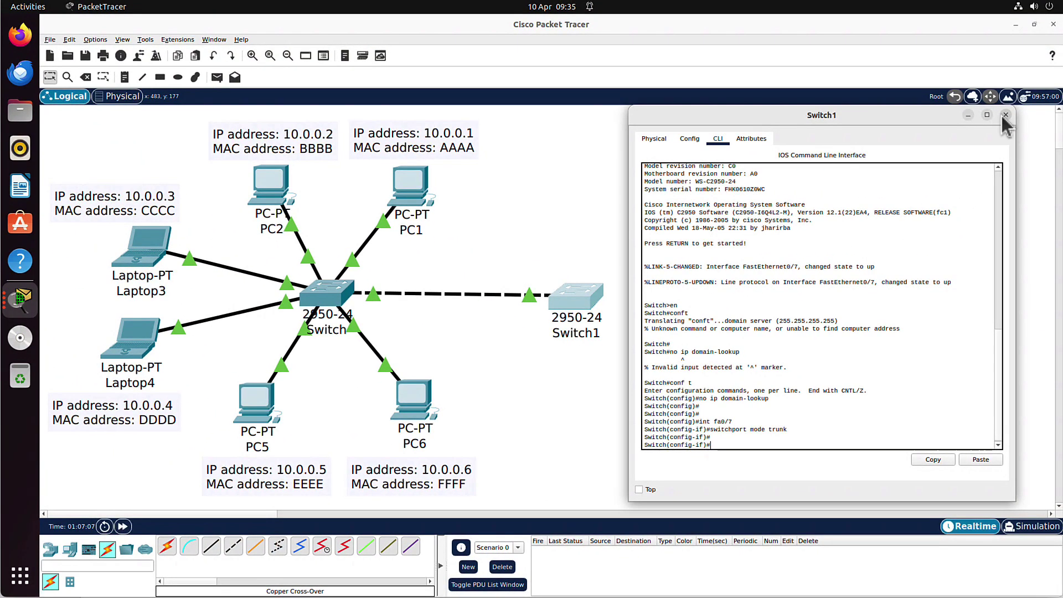
left_click(1005, 114)
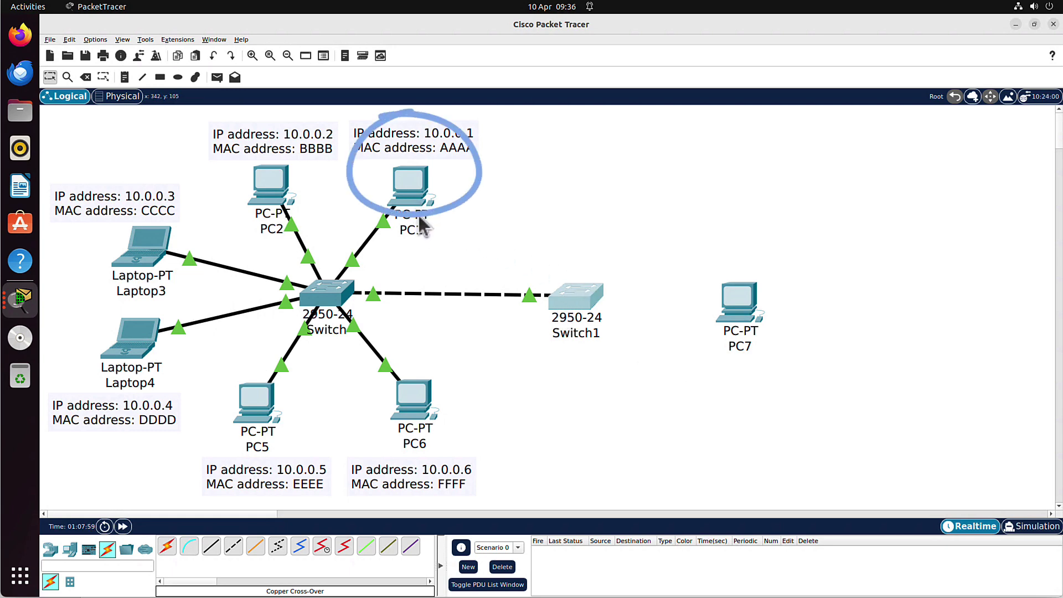
- Set PC7's FastEthernet0 IPv4 address to 10.0.0.7 with subnet mask 255.255.255.0
mouse_move(296, 220)
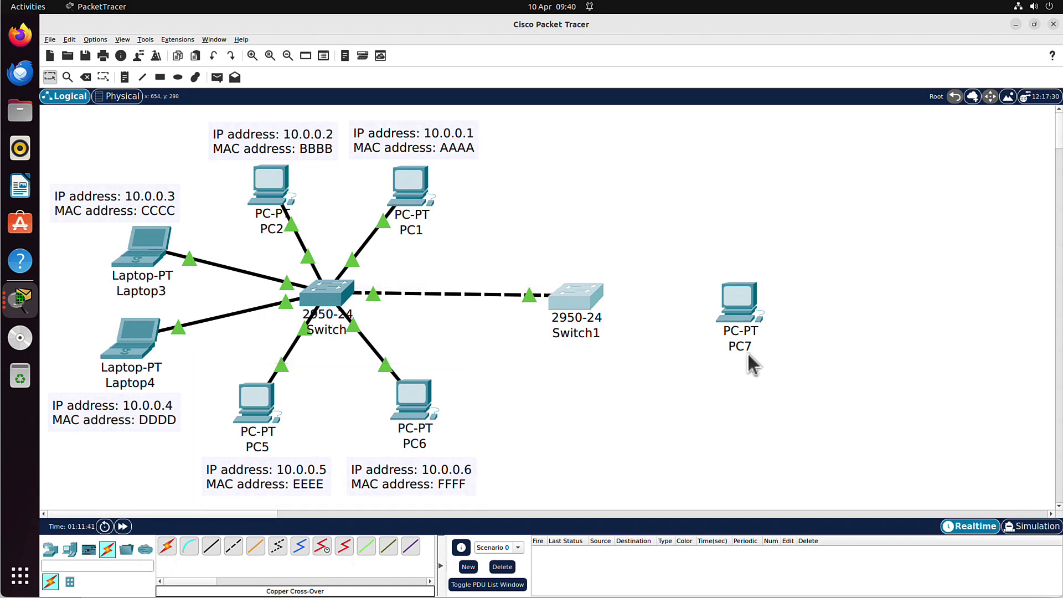
left_click(739, 304)
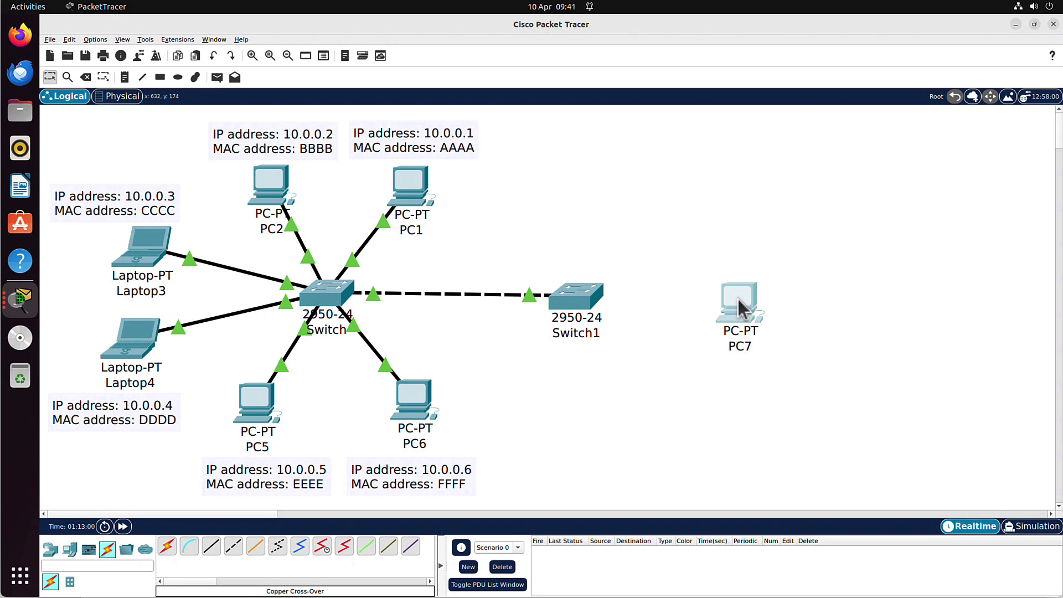
left_click(490, 166)
left_click(454, 167)
left_click_drag(612, 145, 908, 90)
left_click(722, 184)
left_click(962, 234)
type("1")
type("0.0.0.7")
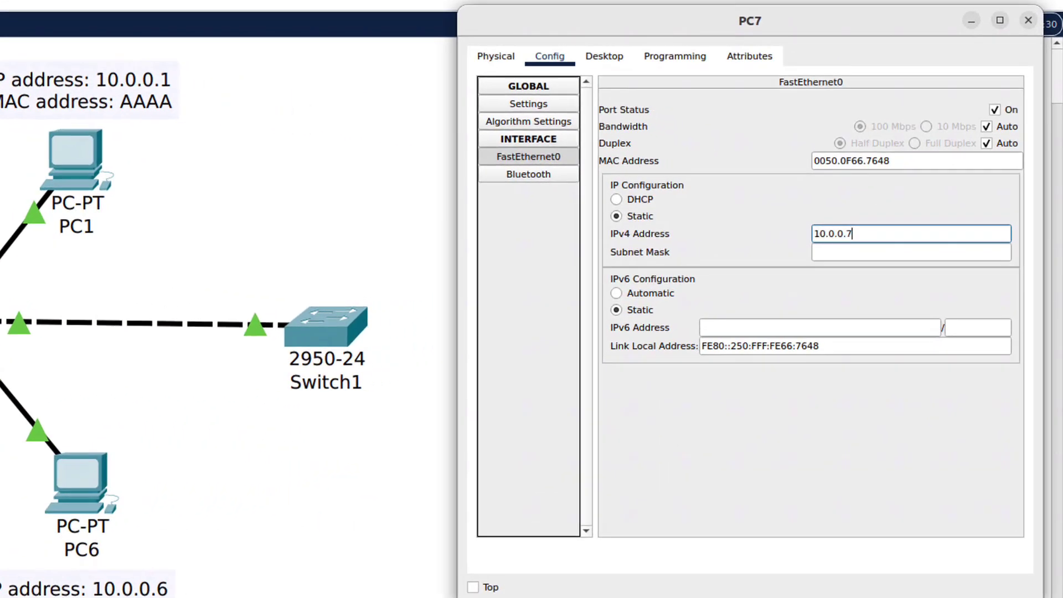
key("Tab")
key("BackSpace")
key("BackSpace")
key("BackSpace")
key("BackSpace")
key("BackSpace")
type("255.255.0")
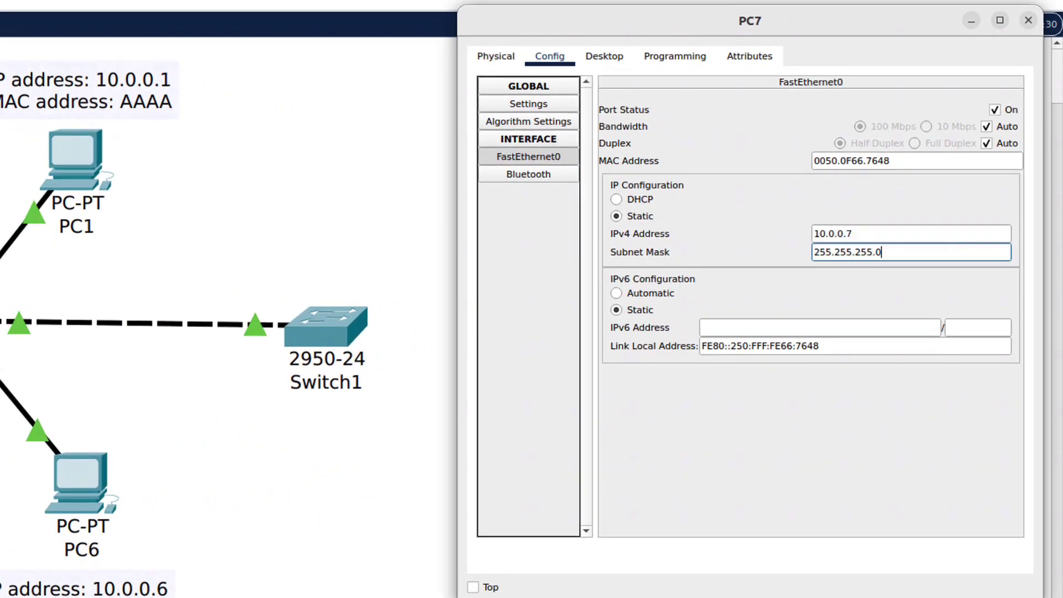
- Replace the MAC address of PC7's FastEthernet0 with 0000.ABCD.ABCD
left_click(910, 162)
key("BackSpace")
key("BackSpace")
key("BackSpace")
key("BackSpace")
key("BackSpace")
key("BackSpace")
key("BackSpace")
key("BackSpace")
key("BackSpace")
key("BackSpace")
key("BackSpace")
key("BackSpace")
type("00.ABC")
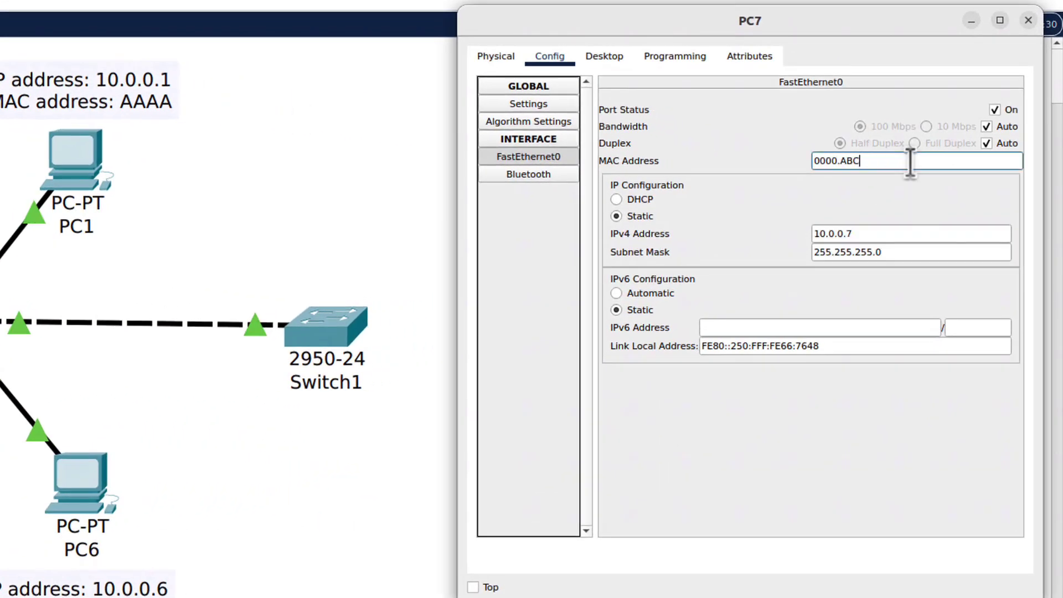
type("D.ABCD")
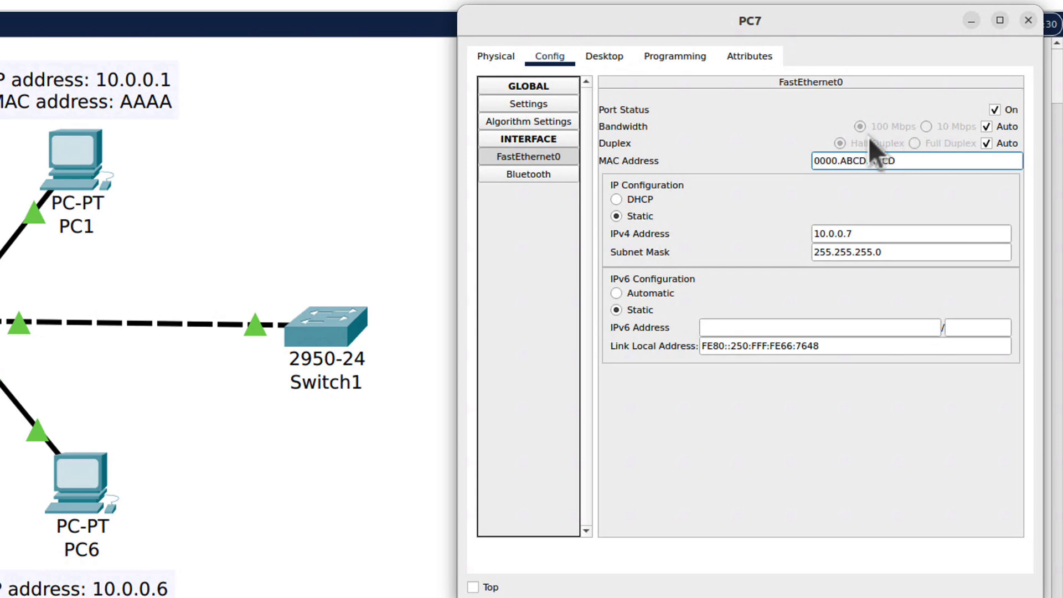
- Connect PC7's FastEthernet0 to Switch1's FastEthernet0/1 with a copper straight-through cable, and move Switch1 and PC7 closer to the other devices
left_click(1028, 20)
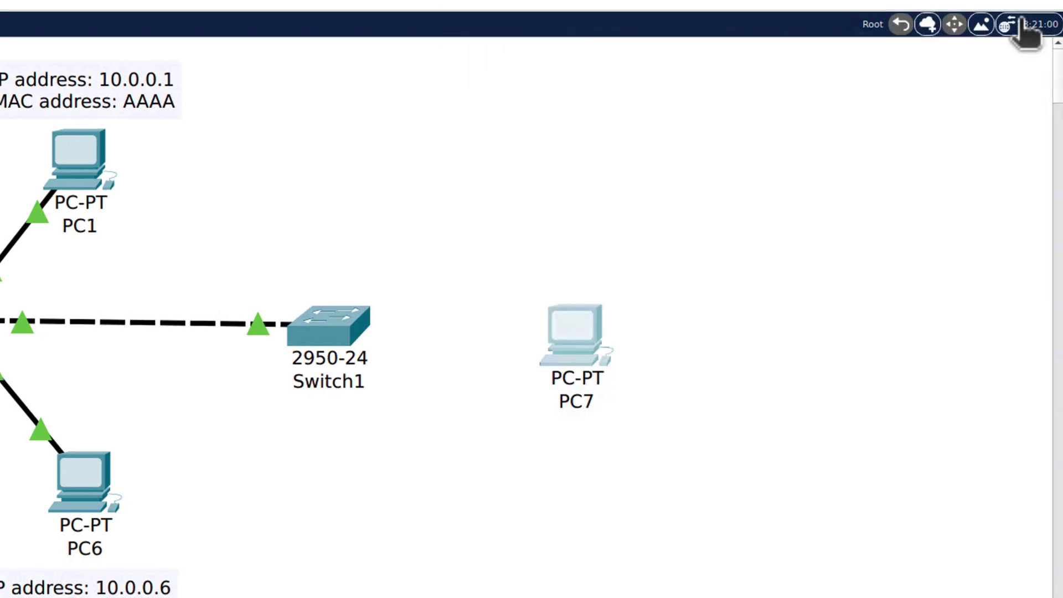
left_click(201, 537)
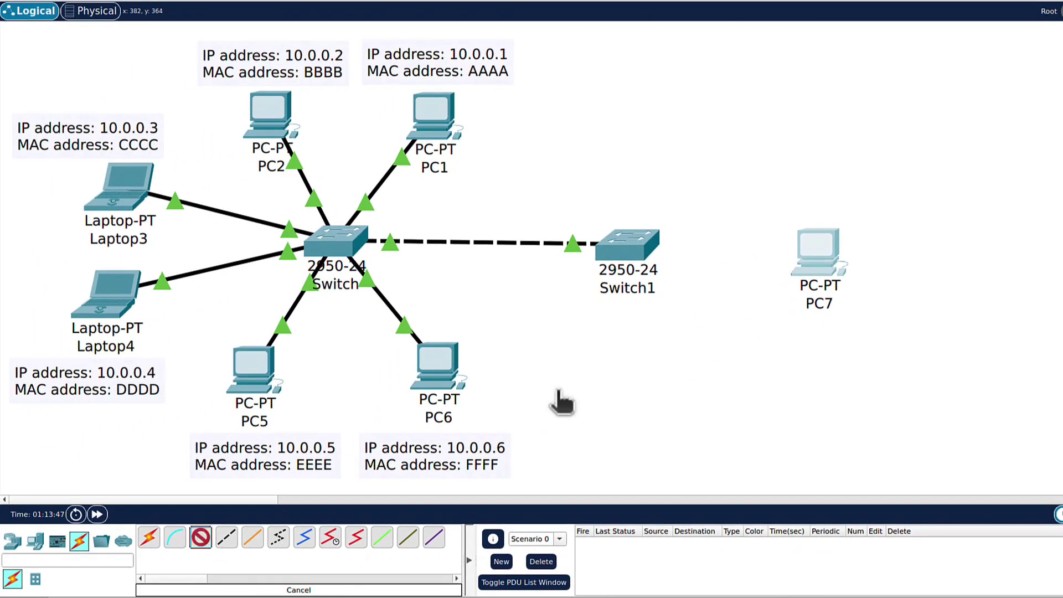
left_click(817, 249)
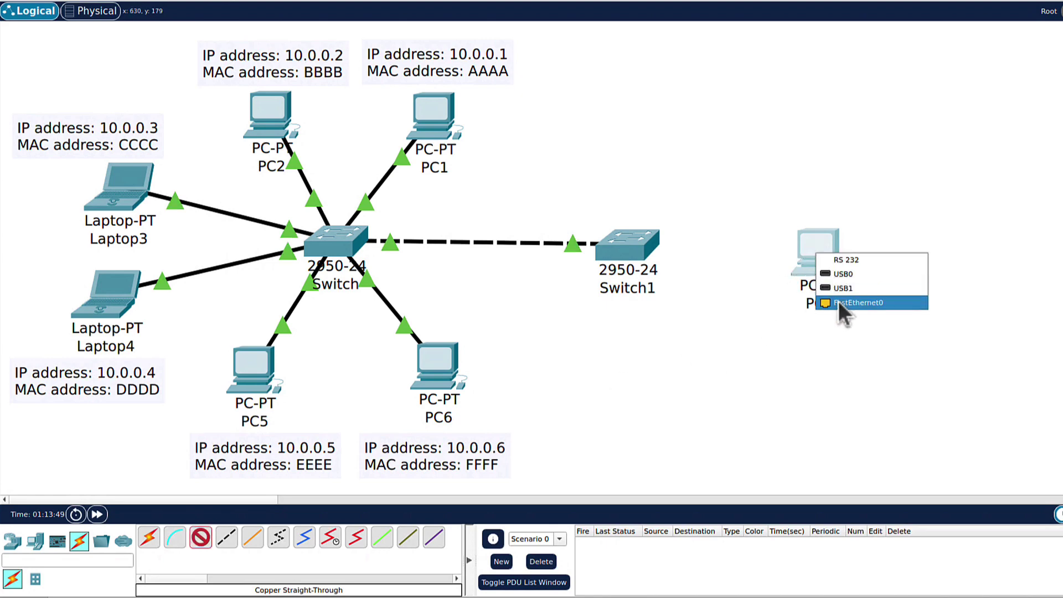
left_click(830, 302)
left_click(646, 249)
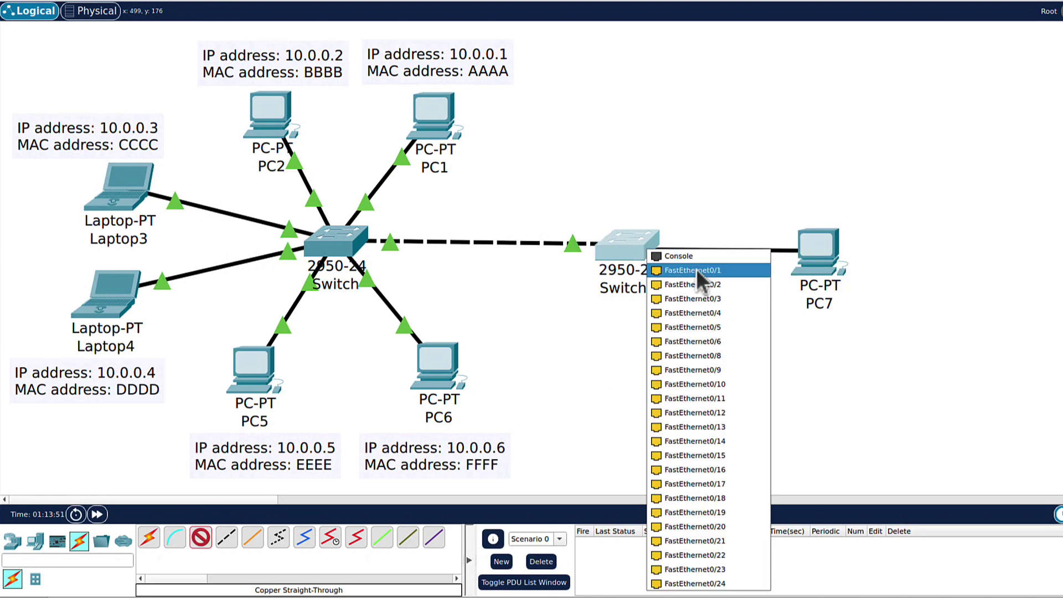
left_click(715, 270)
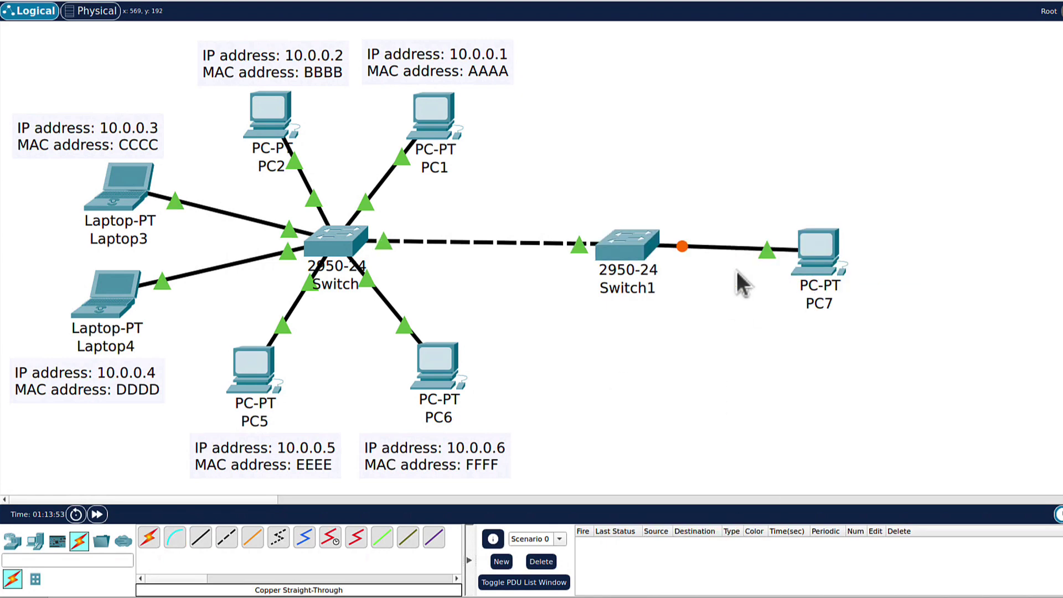
left_click_drag(520, 247, 523, 246)
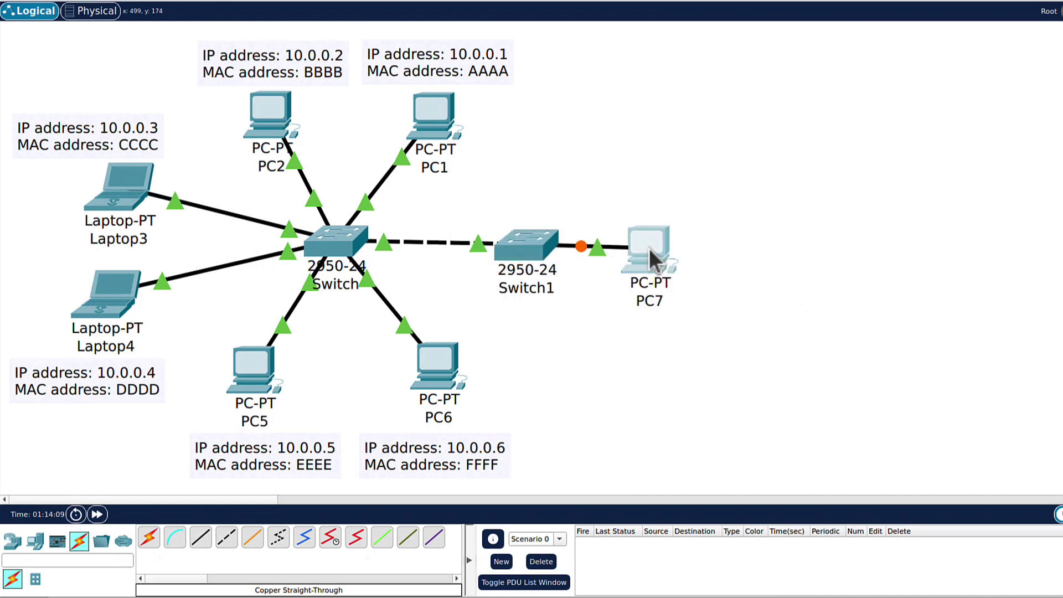
- Make Switch1's interface fa0/1 an access port with "int fa0/1" and "switchport mode access"
left_click(538, 237)
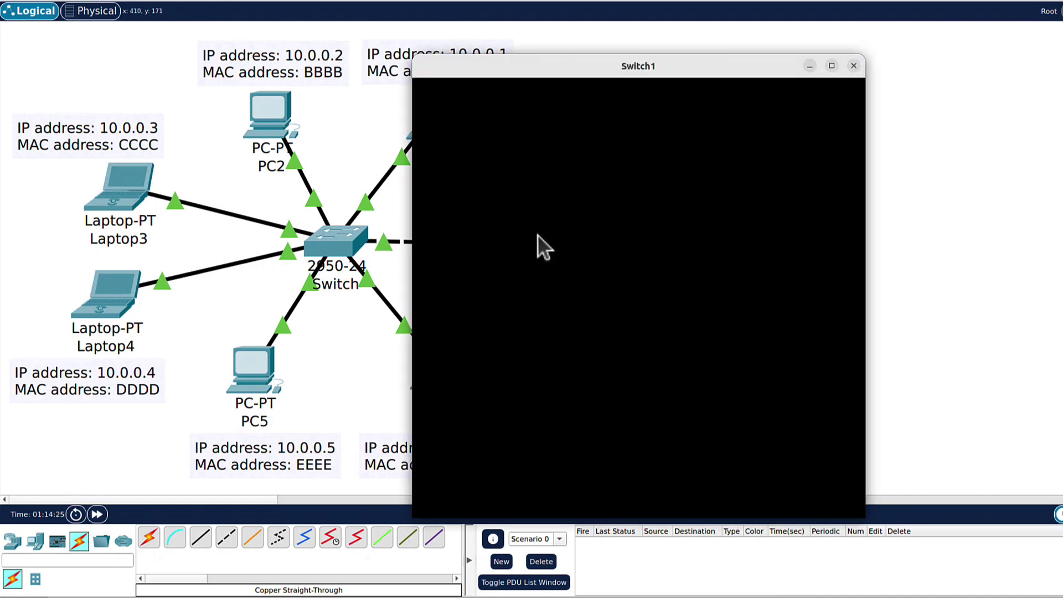
mouse_move(720, 65)
left_mouse_down()
mouse_move(773, 17)
mouse_move(994, 16)
left_mouse_up()
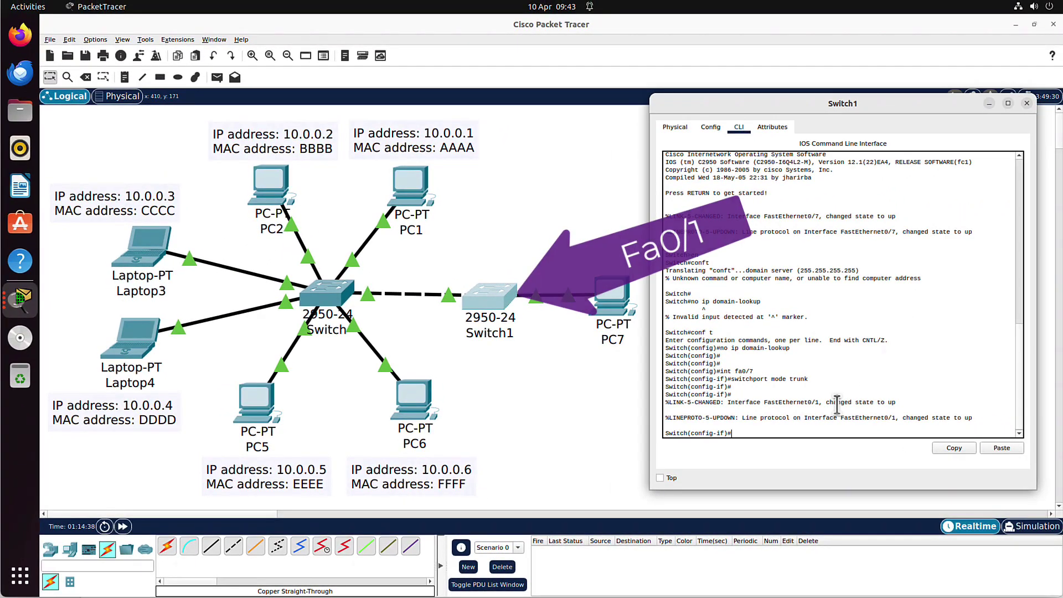
type("int fa0")
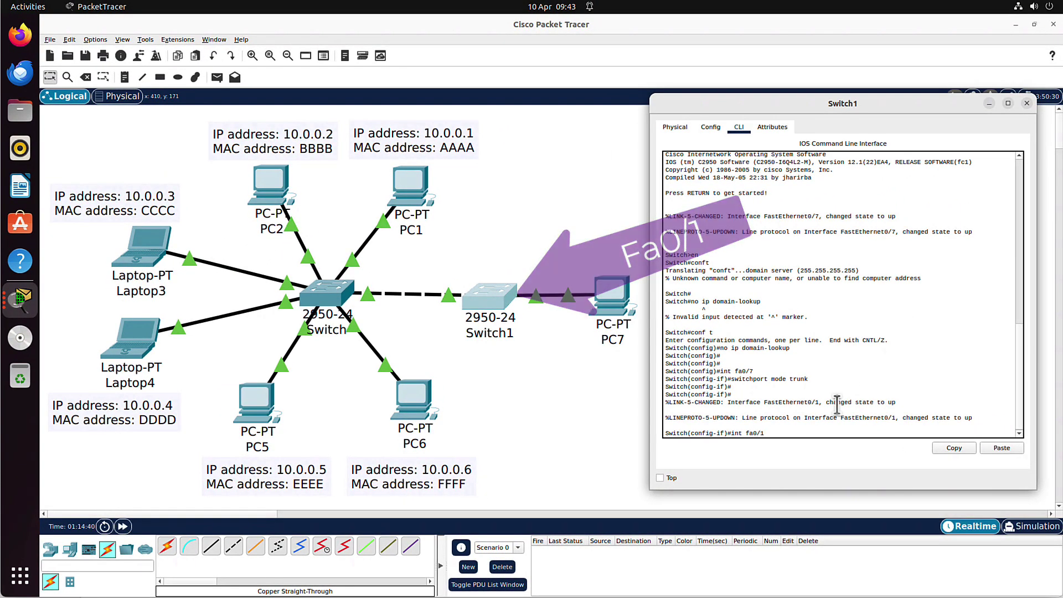
type("/1")
key("Return")
type("switchport mode access")
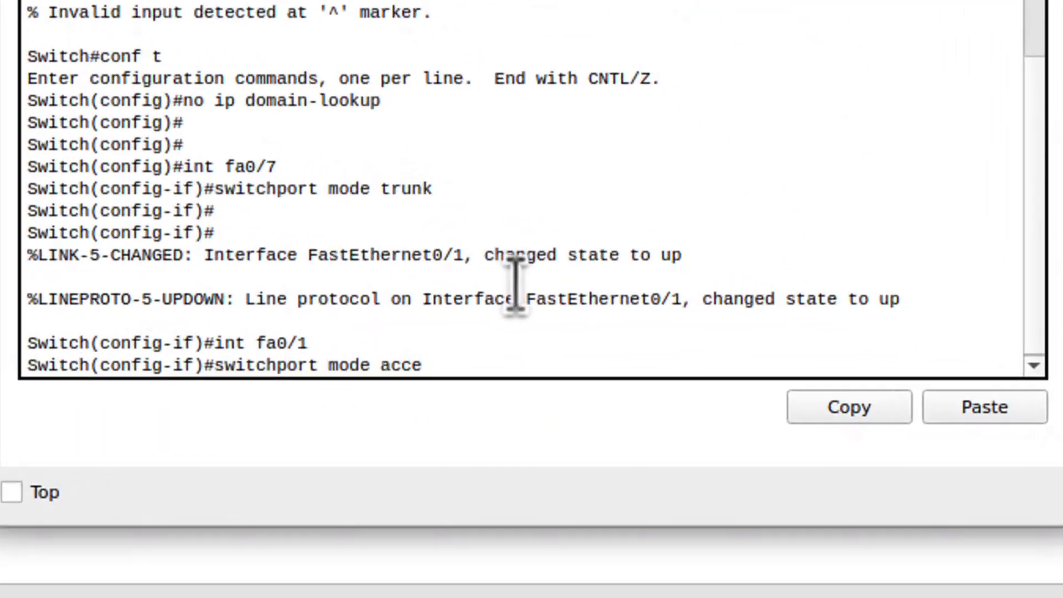
key("Return")
- Assign Switch1's fa0/1 to VLAN 20 with "switchport access vlan 20", and exit configuration mode
type("switchport access vlan 20")
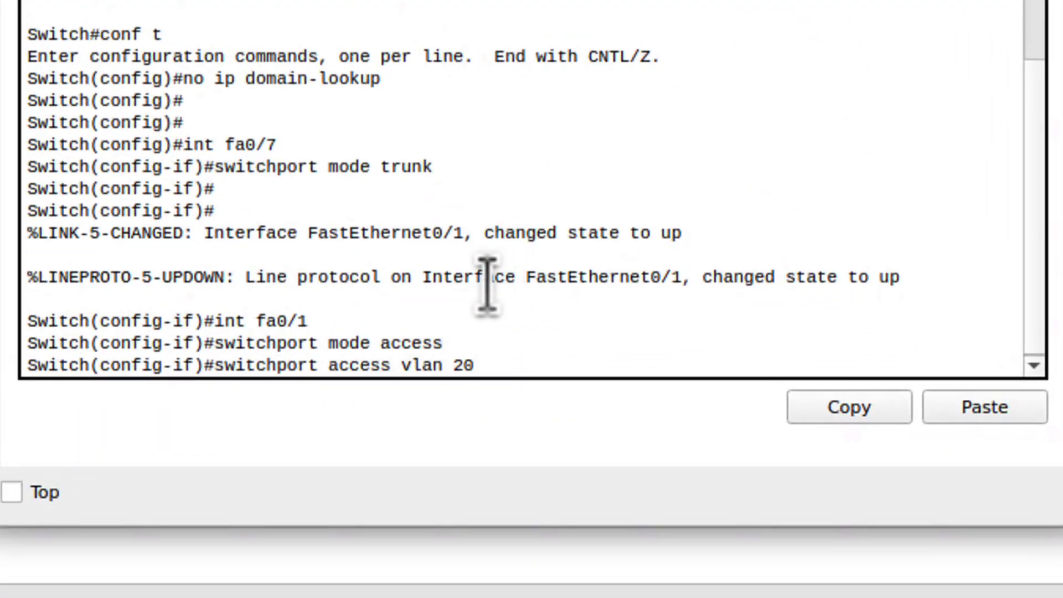
key("Return")
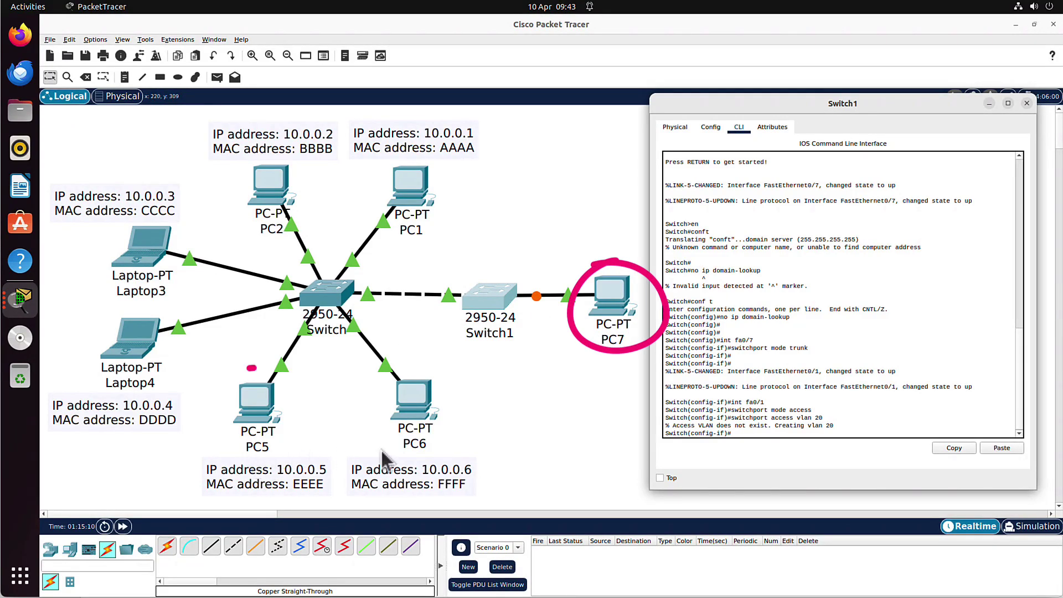
left_click(903, 410)
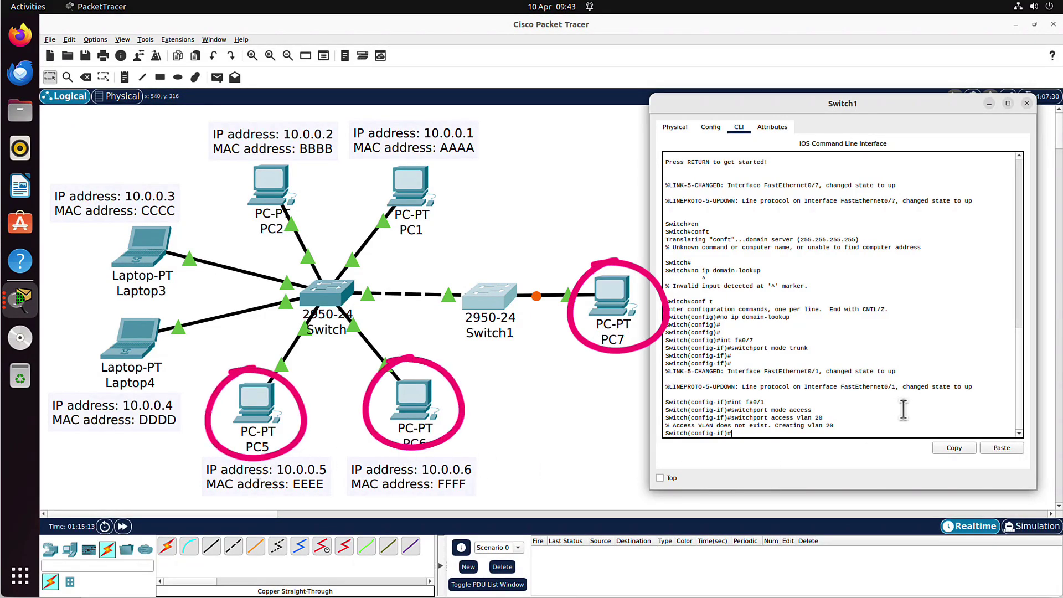
type("exit")
key("Return")
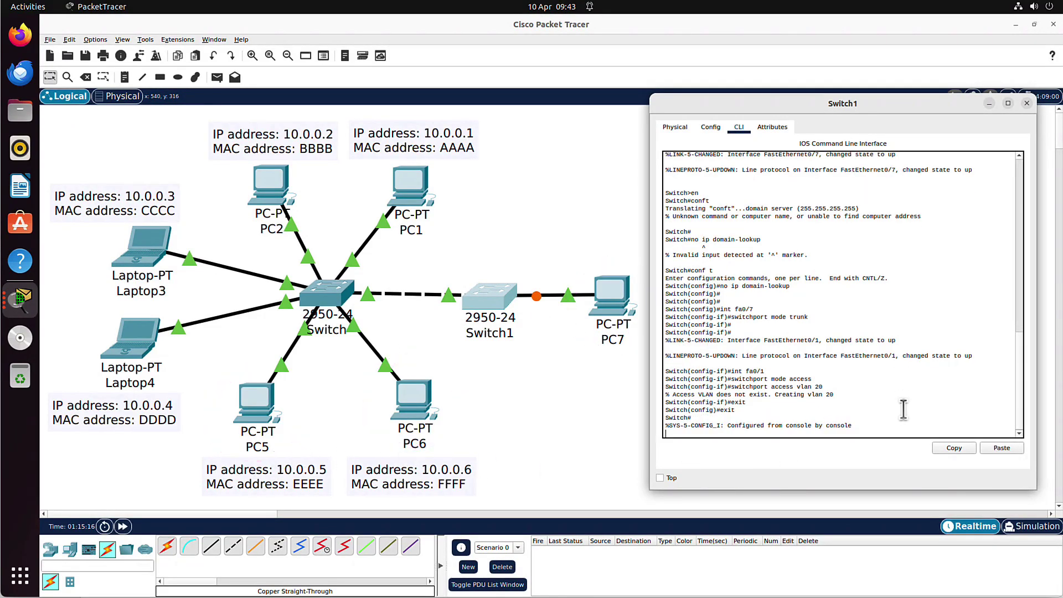
- Ping PC6 at 10.0.0.6 from PC7's command prompt
left_click(617, 302)
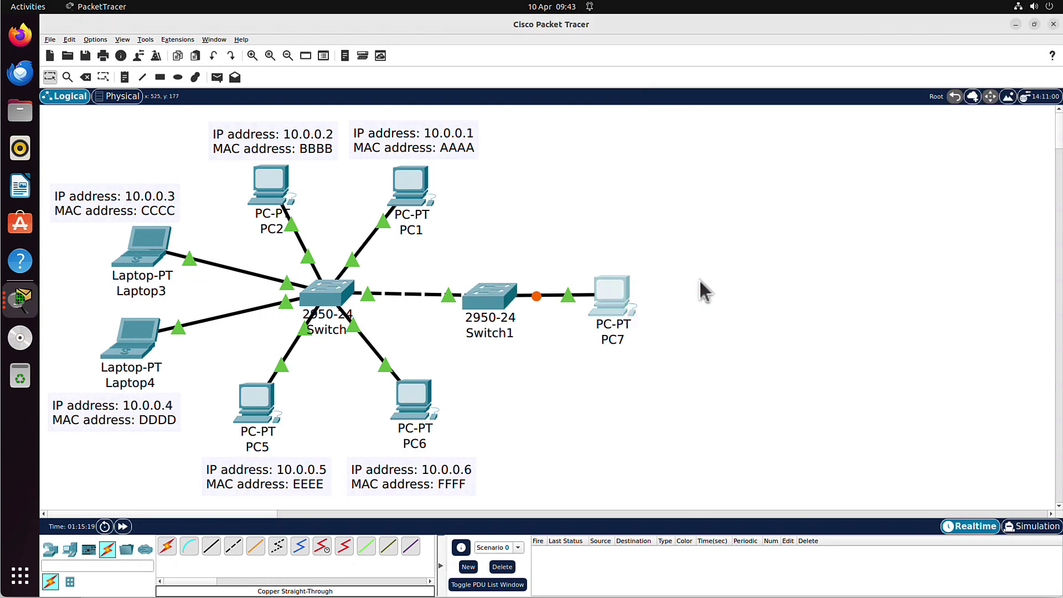
left_click_drag(689, 129, 953, 103)
left_click(745, 134)
left_click(908, 183)
type("ping 10.0.0.6")
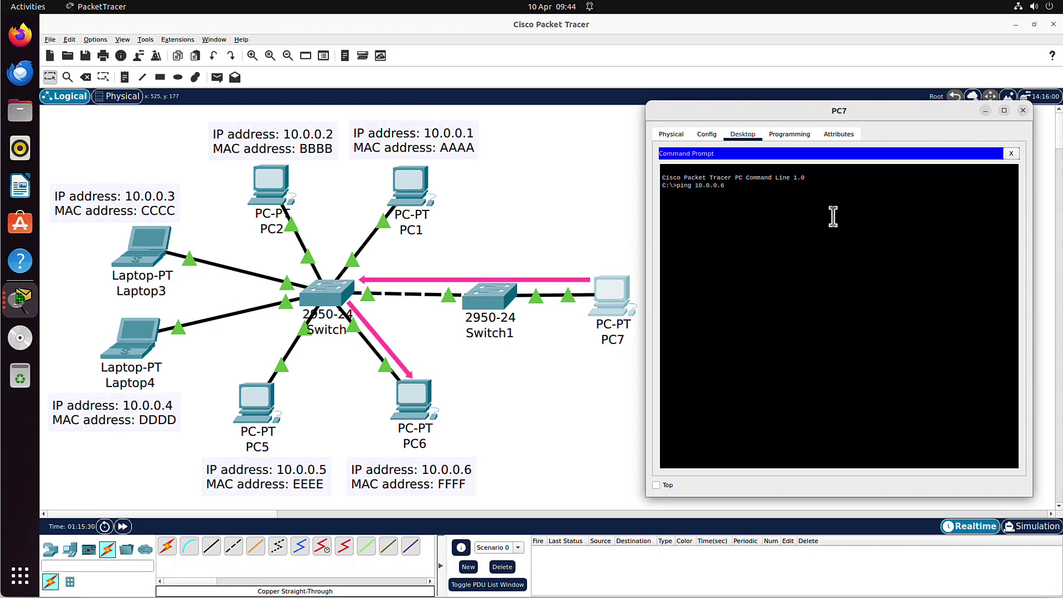
key("Return")
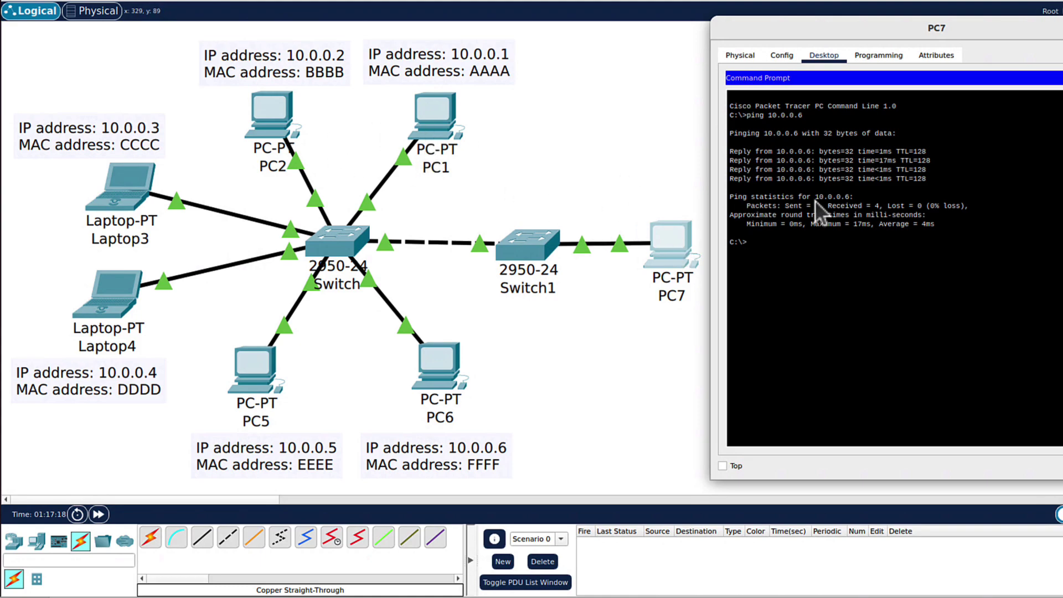
- Ping PC1 at 10.0.0.1 from PC7 to test reachability across VLANs
type("ping 10.0")
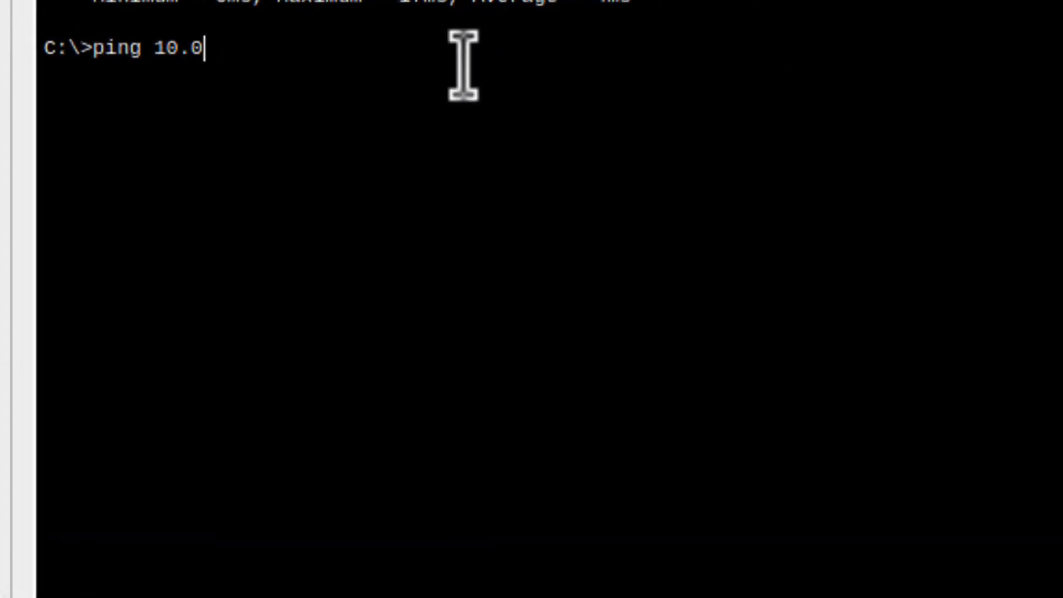
type(".0.1")
key("Return")
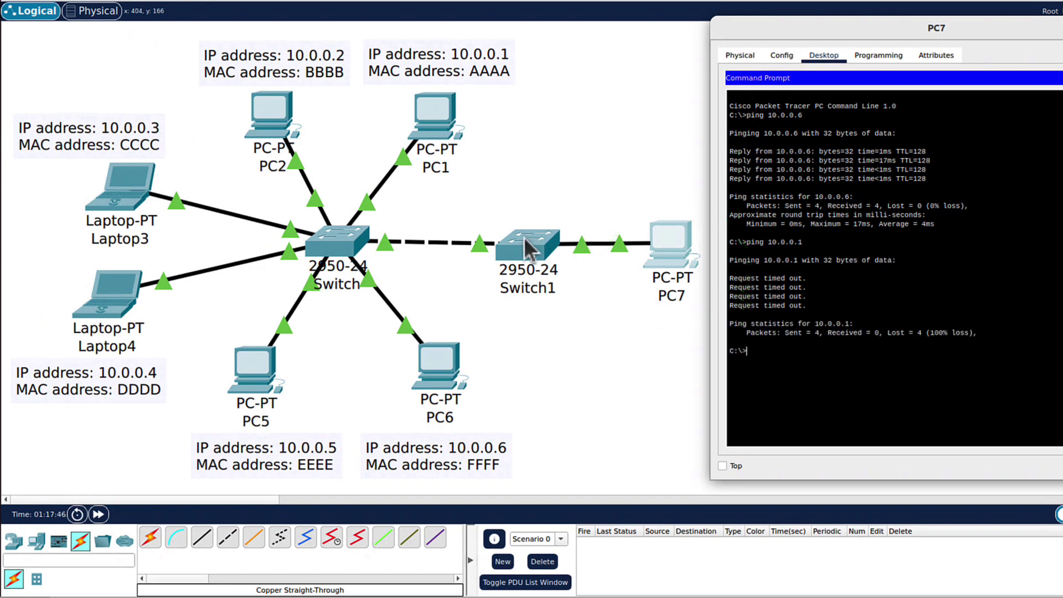
- Return to Switch1's fa0/1 configuration with "conf t" and "int fa0/1", and reapply "switchport mode access"
left_click(524, 237)
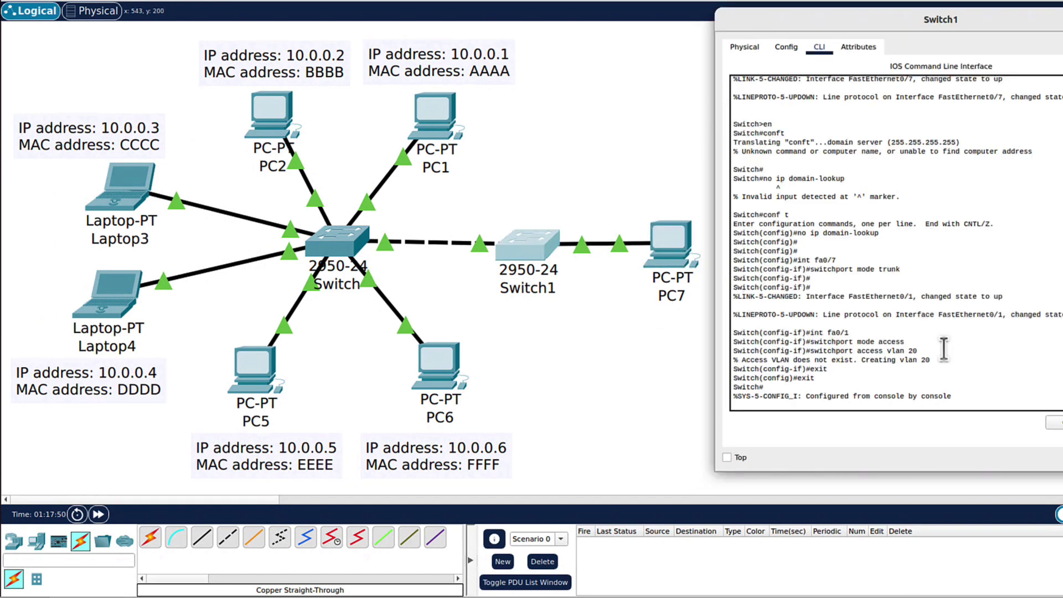
key("Return")
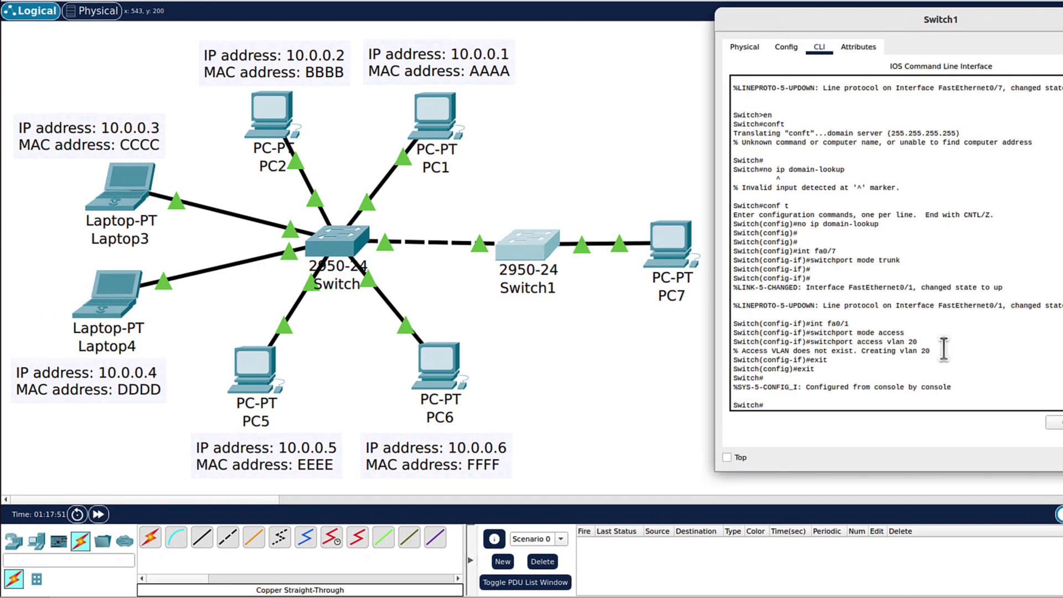
type("conf t")
key("Return")
type("int fa")
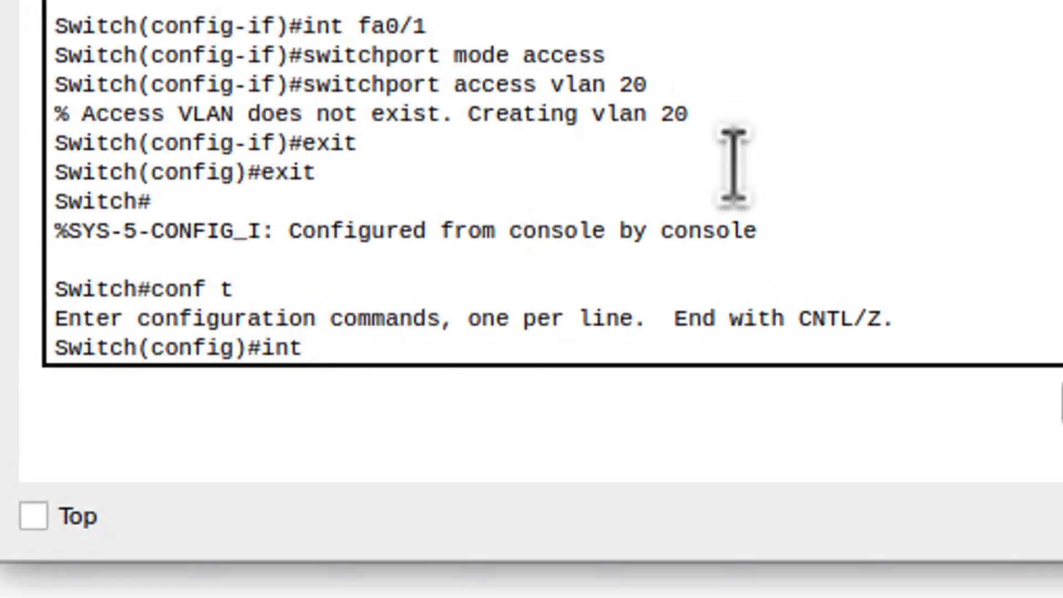
type("0/1")
key("Return")
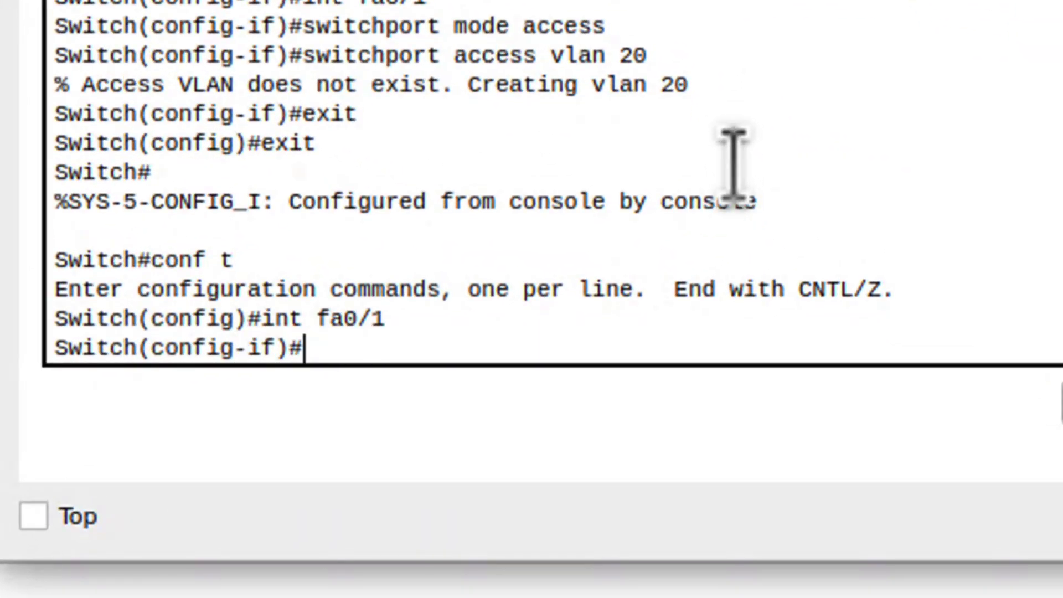
key("Up")
key("Up")
key("Up")
key("Up")
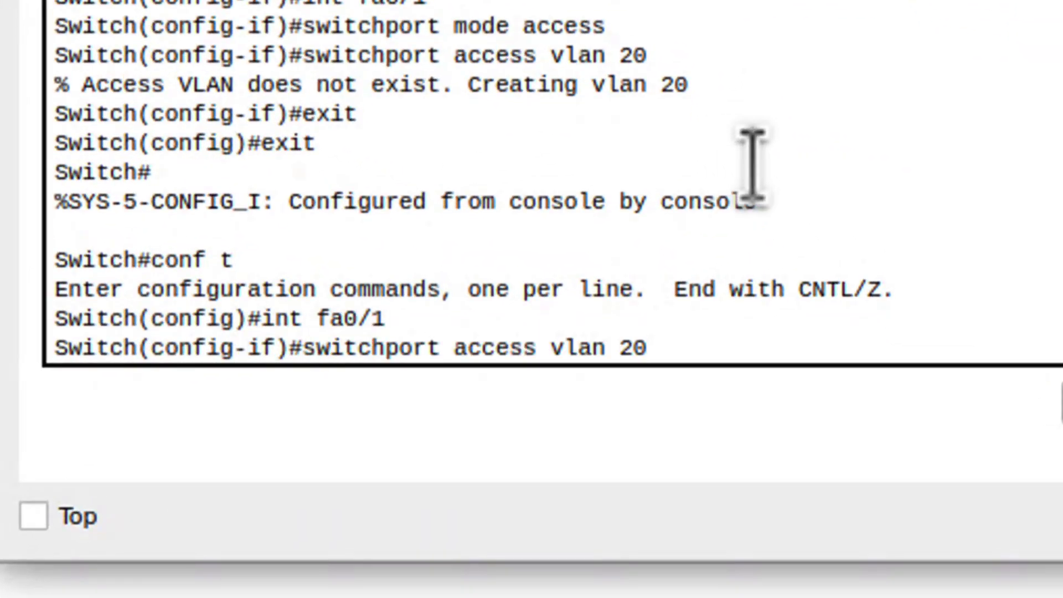
key("Up")
key("Return")
- Reassign Switch1's fa0/1 to VLAN 10 by reusing the "switchport access vlan" command
key("Up")
key("Up")
key("Up")
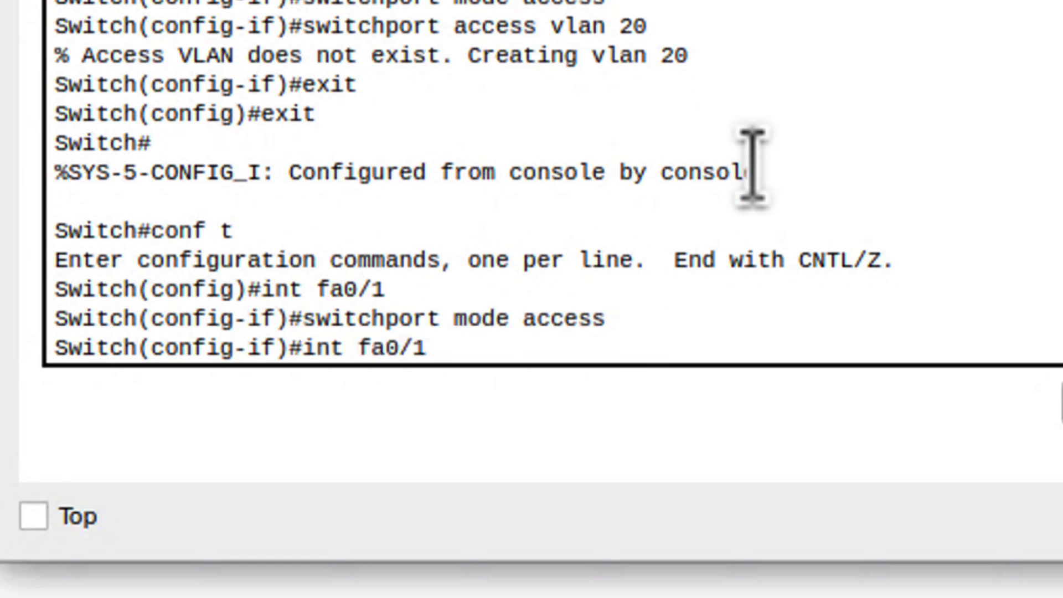
key("Up")
key("Up")
key("BackSpace")
key("BackSpace")
type("1")
key("Return")
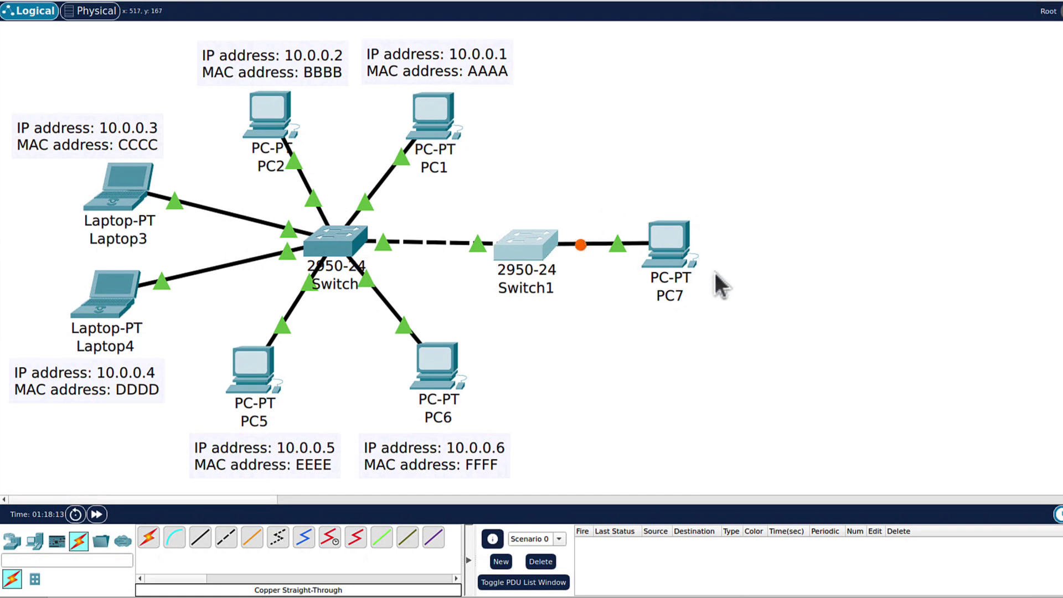
- Ping 10.0.0.1 and 10.0.0.6 from PC7's command prompt to retest reachability
left_click(667, 244)
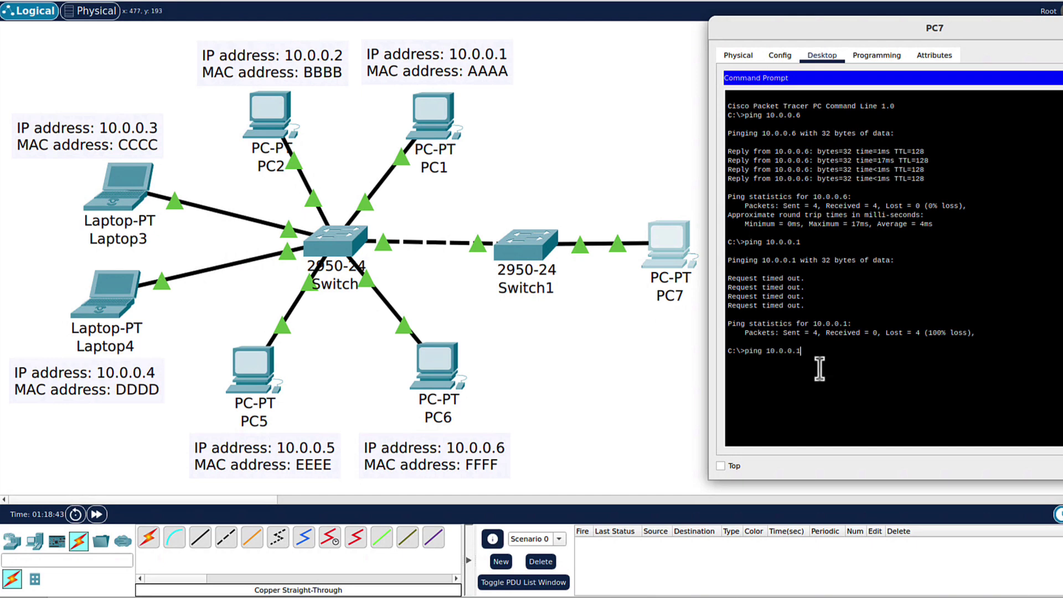
key("Return")
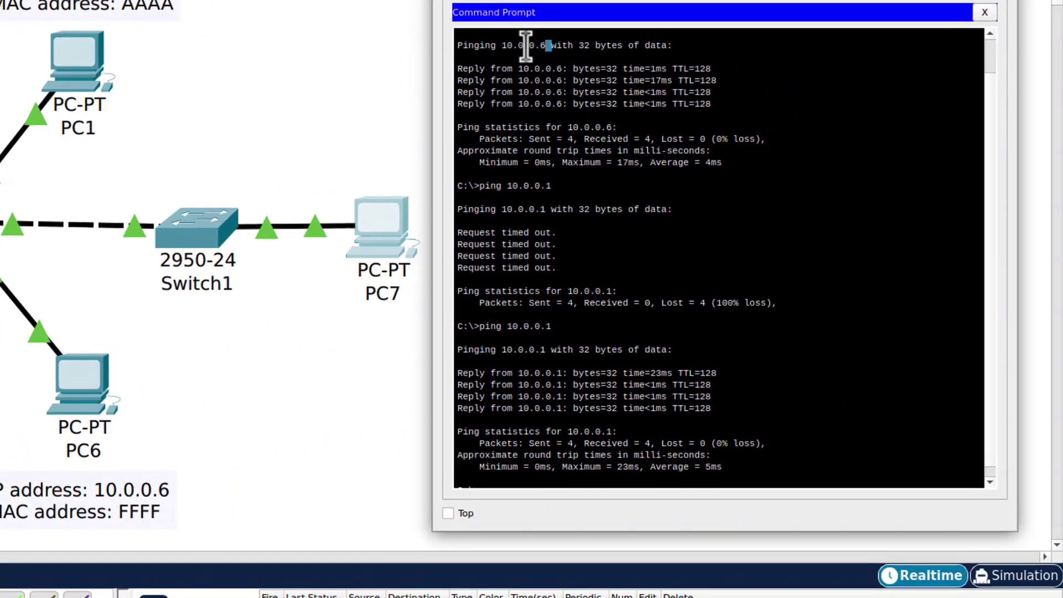
left_click_drag(525, 46, 519, 46)
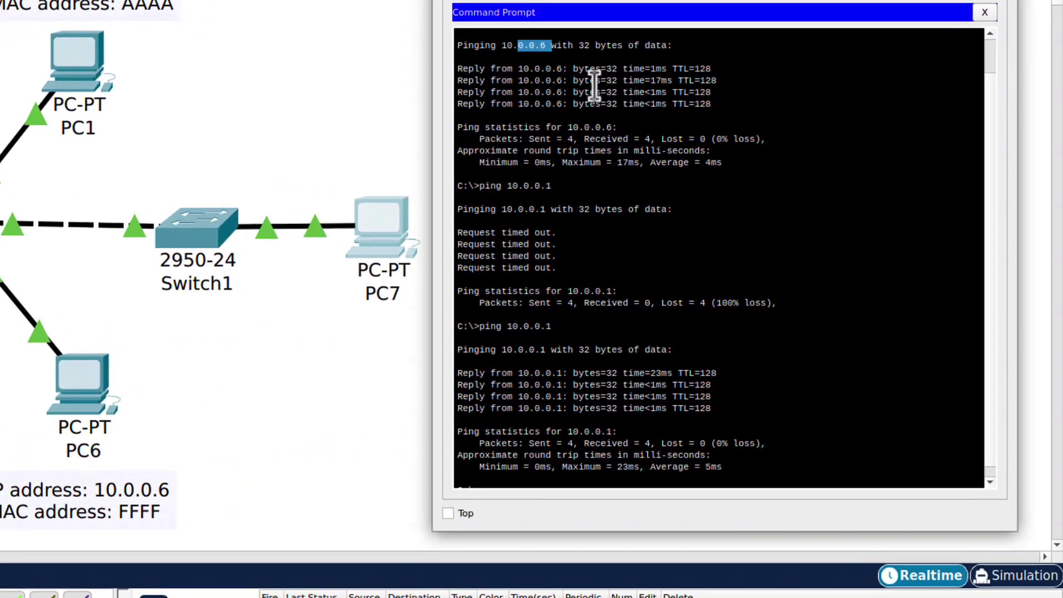
left_click(720, 105)
key("Return")
type("ping 10.0.0.6")
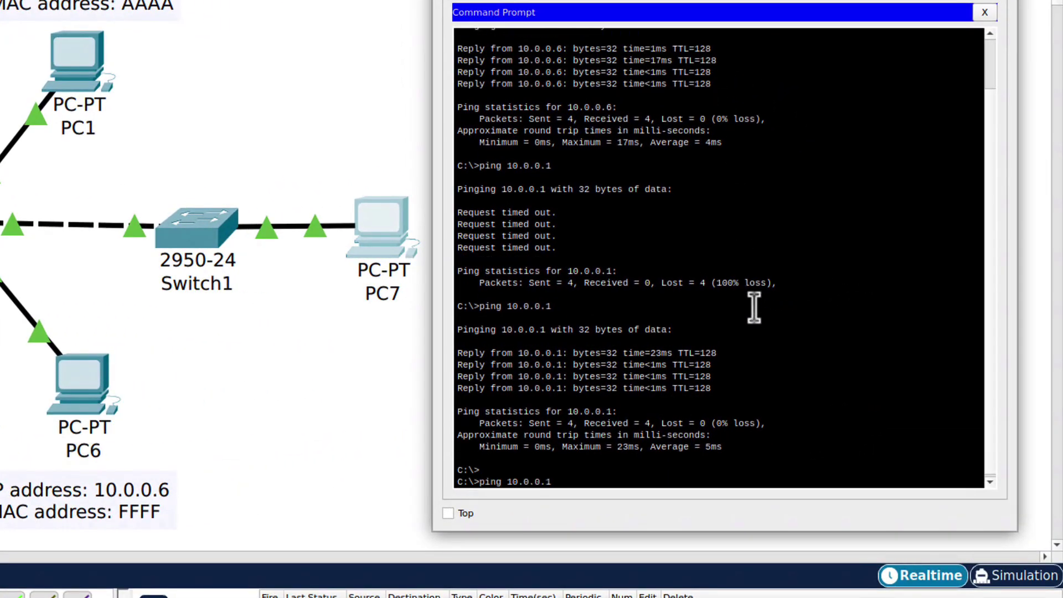
key("Return")
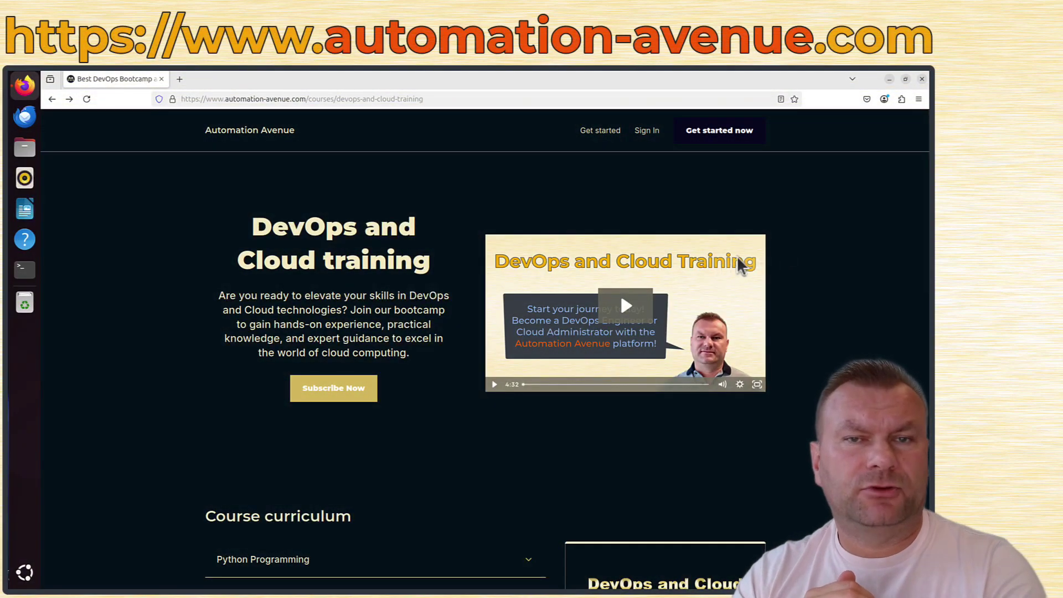
- In the browser, examine the DevOps and Cloud training curriculum, viewing the lessons under Python Programming and AWS - Amazon Web Services Cloud
scroll(736, 264, "down", 5)
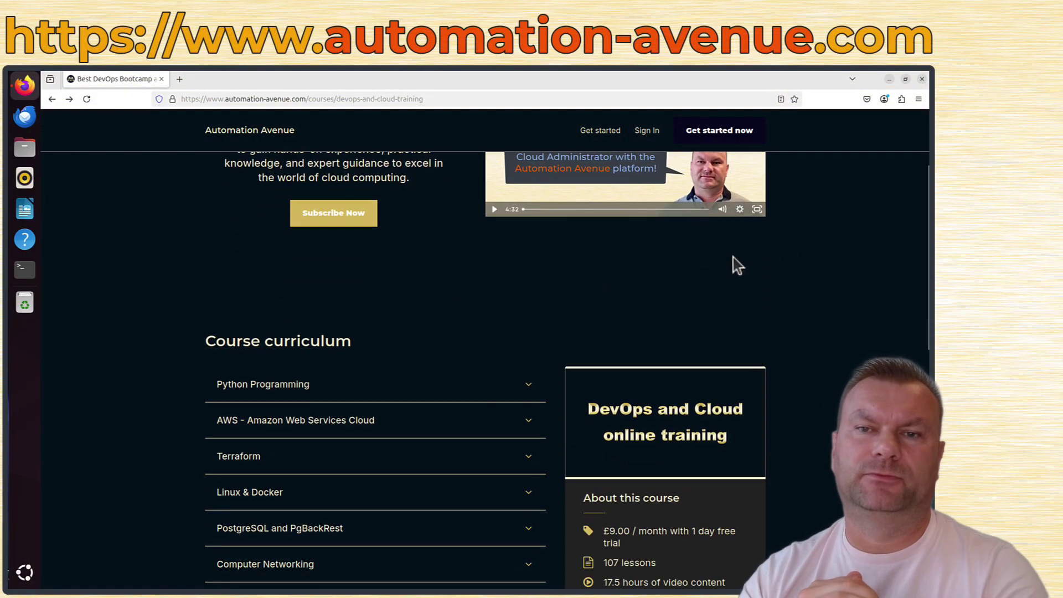
scroll(736, 265, "down", 2)
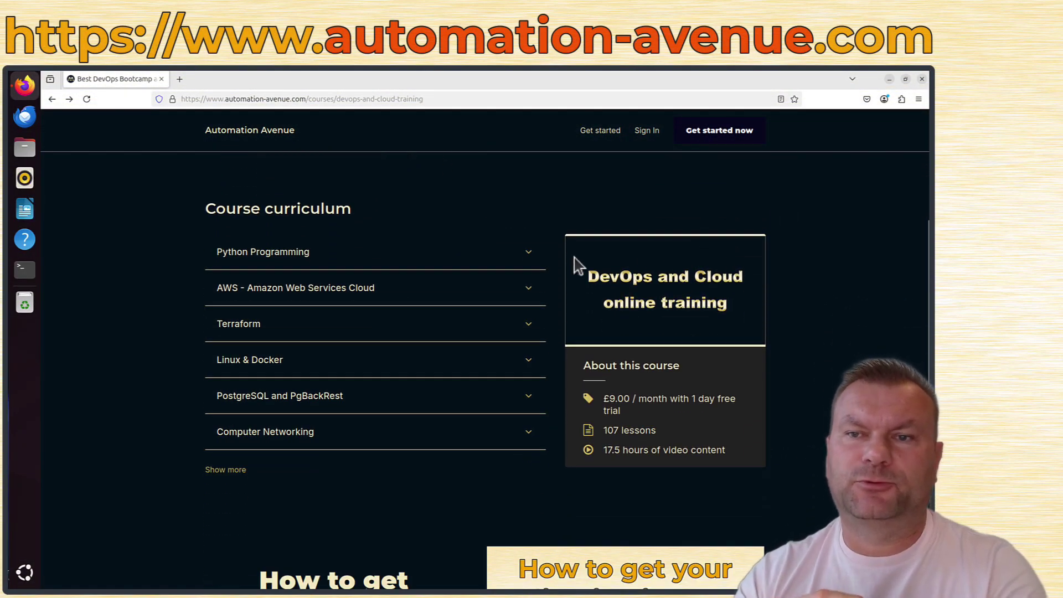
left_click(529, 253)
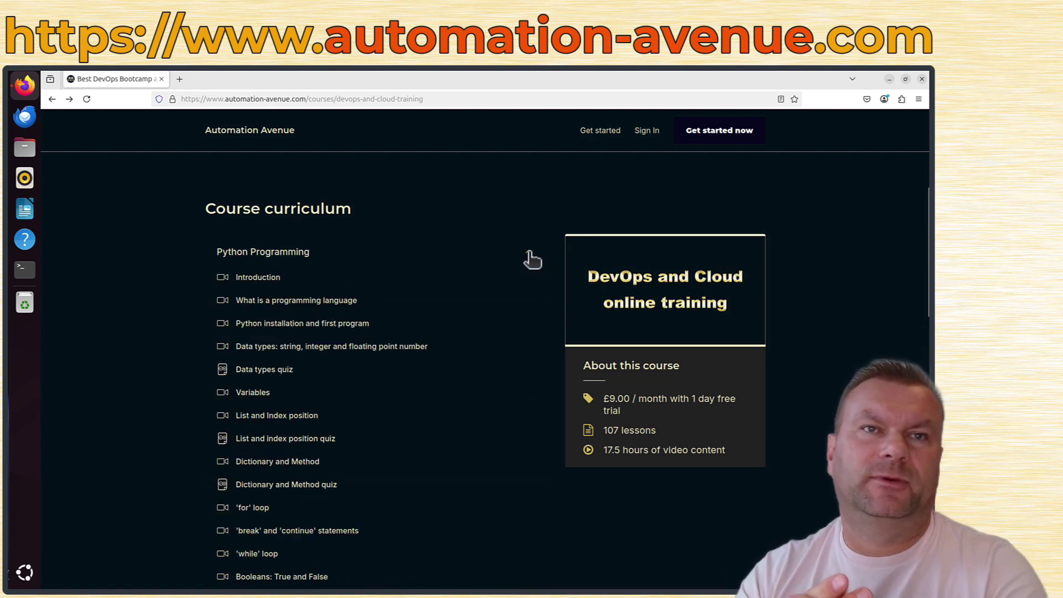
left_click(530, 254)
scroll(531, 259, "down", 1)
left_click(533, 226)
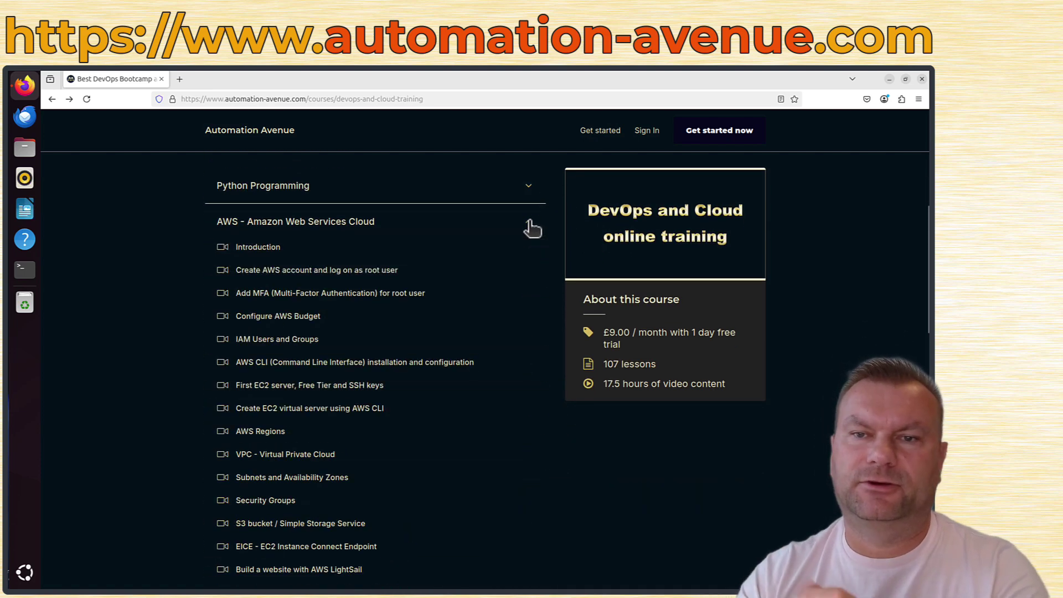
- Collapse the AWS lessons and examine the lesson lists under Terraform, Linux & Docker, and PostgreSQL and PgBackRest, closing each one after viewing
left_click(532, 227)
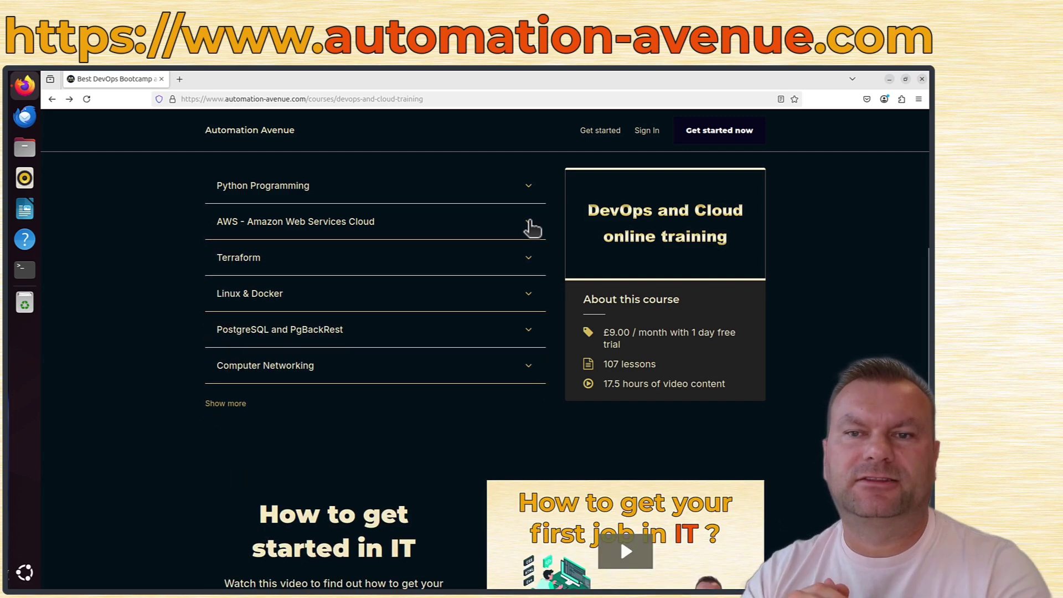
left_click(531, 263)
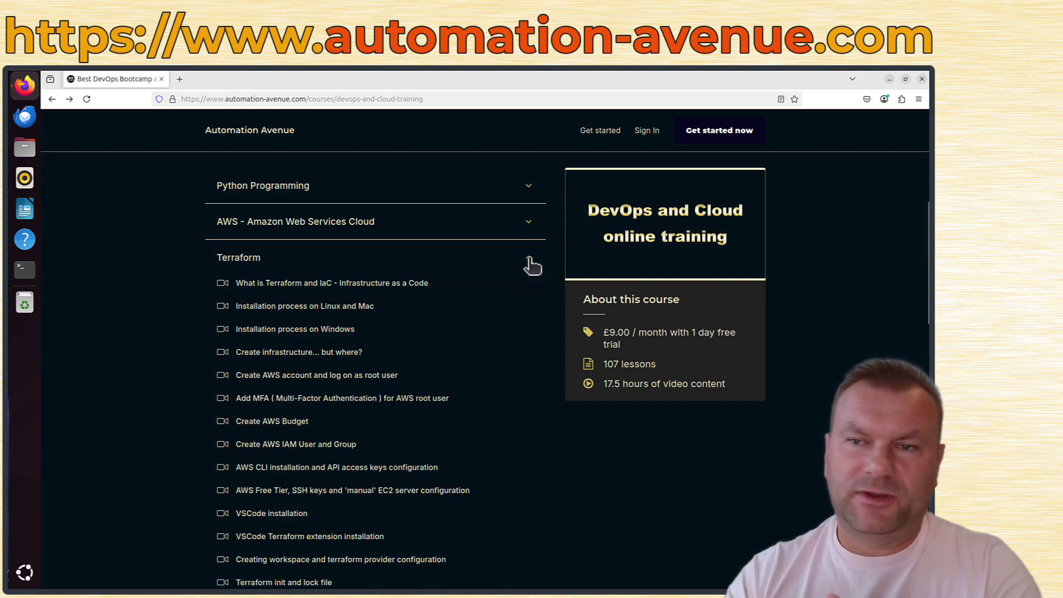
left_click(532, 264)
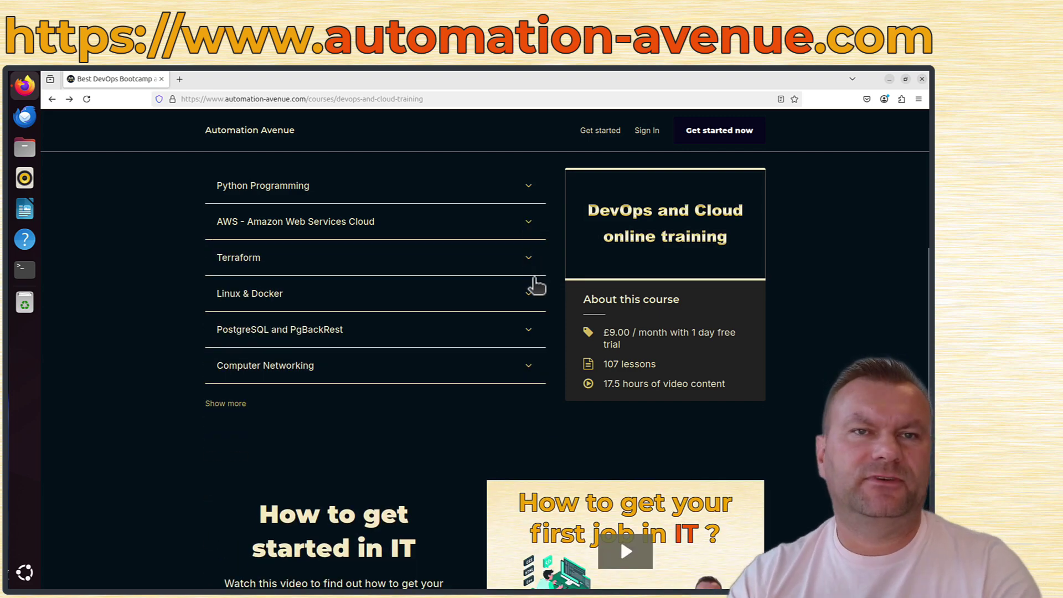
left_click(533, 300)
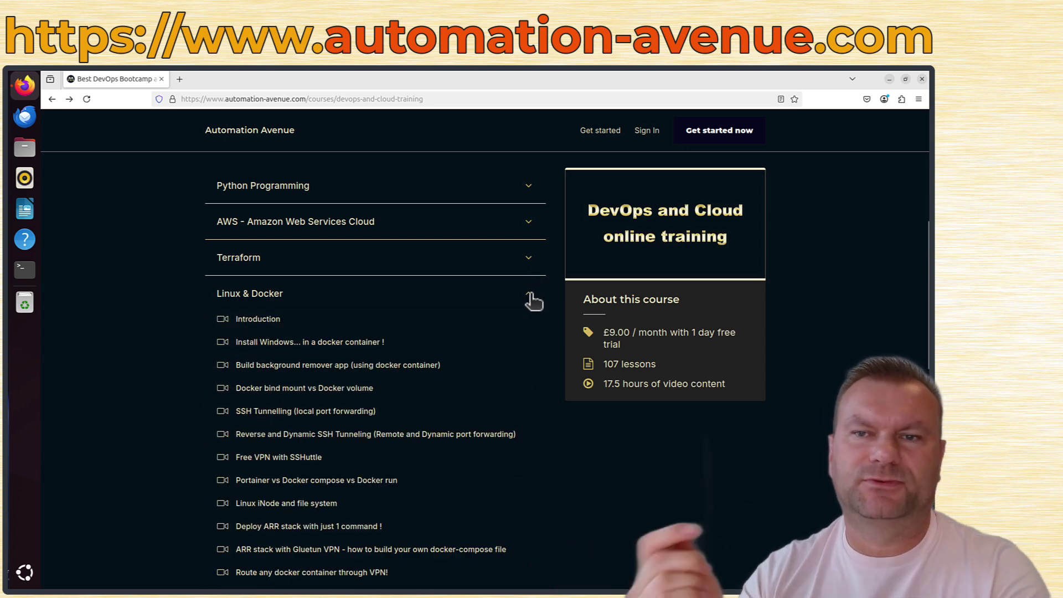
left_click(533, 300)
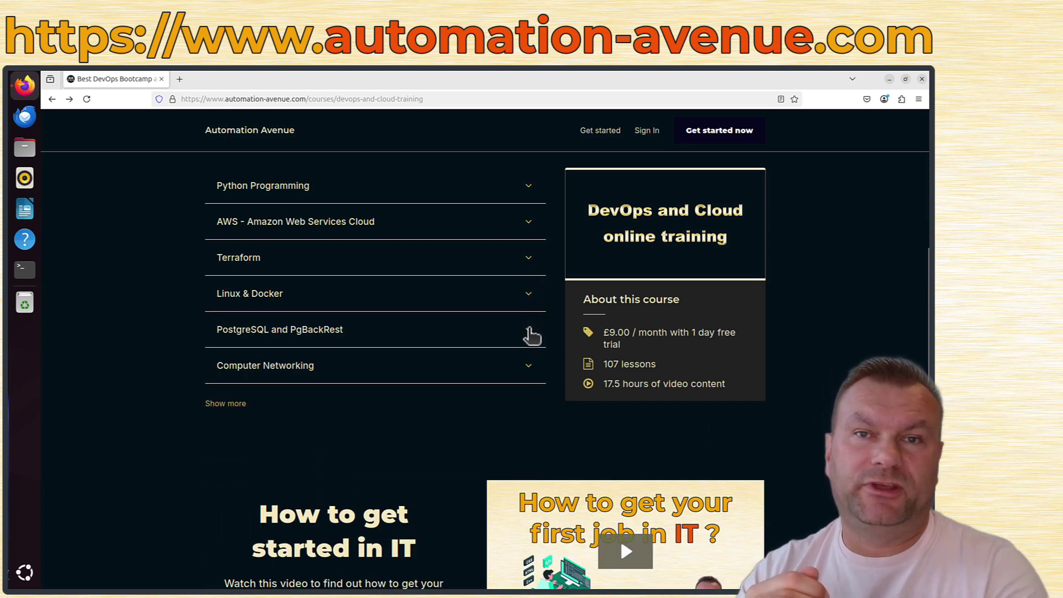
left_click(531, 332)
left_click(524, 333)
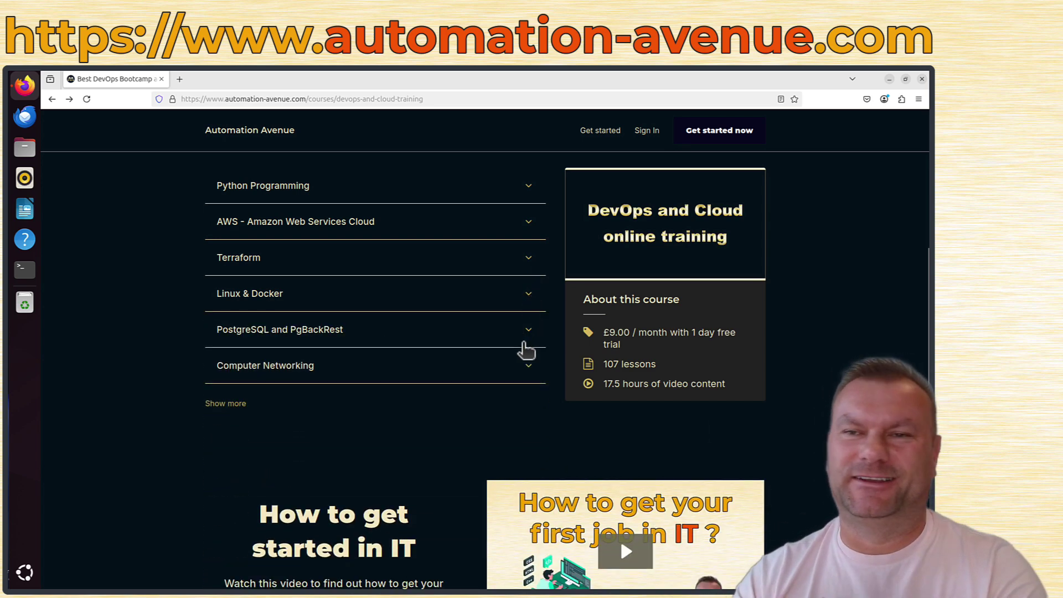